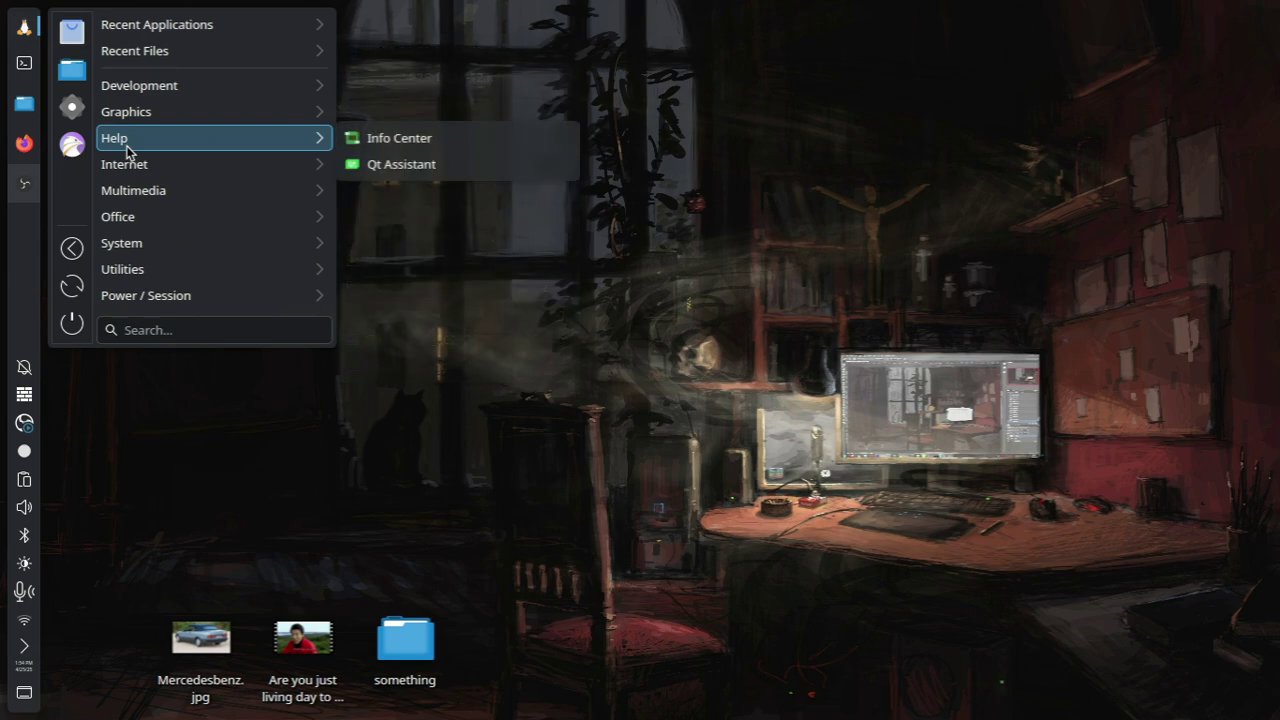
# Launch Google Chrome and maximize its window.
pyautogui.moveTo(143, 171)
pyautogui.click(449, 269)
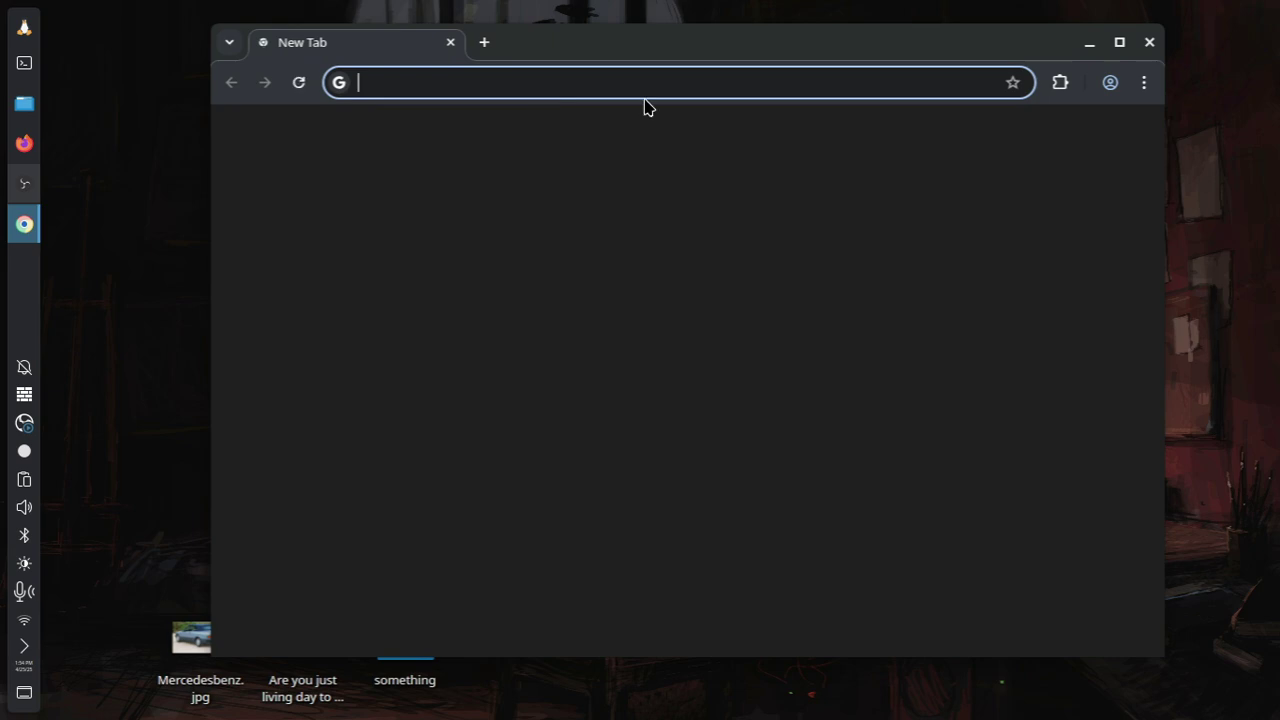
pyautogui.moveTo(818, 38); pyautogui.dragTo(829, 2)
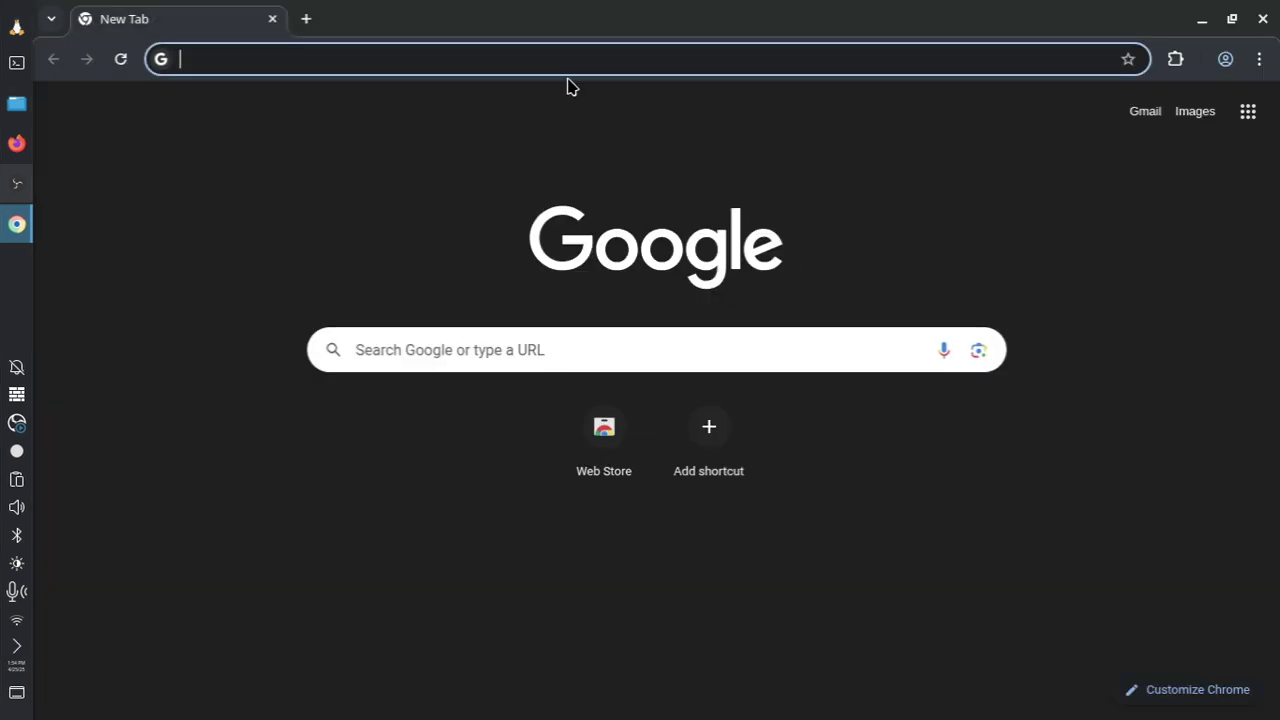
pyautogui.write('gemini.co')
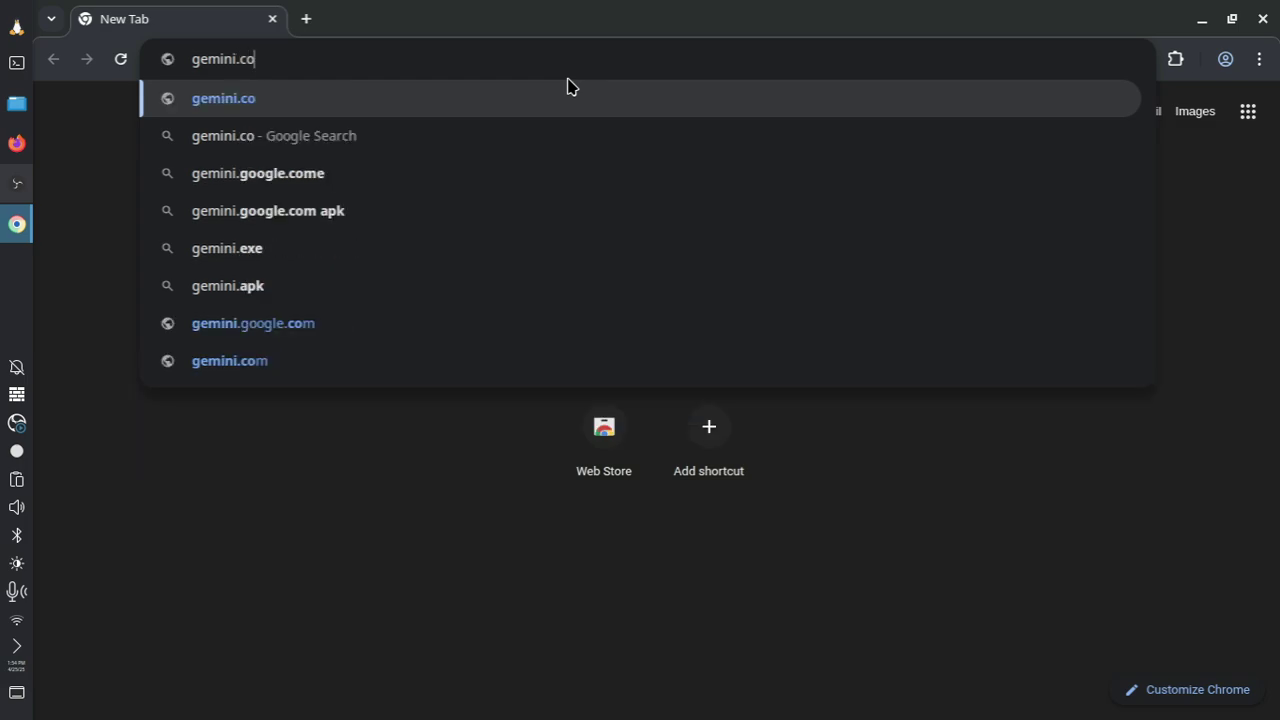
pyautogui.write('m')
pyautogui.press('Return')
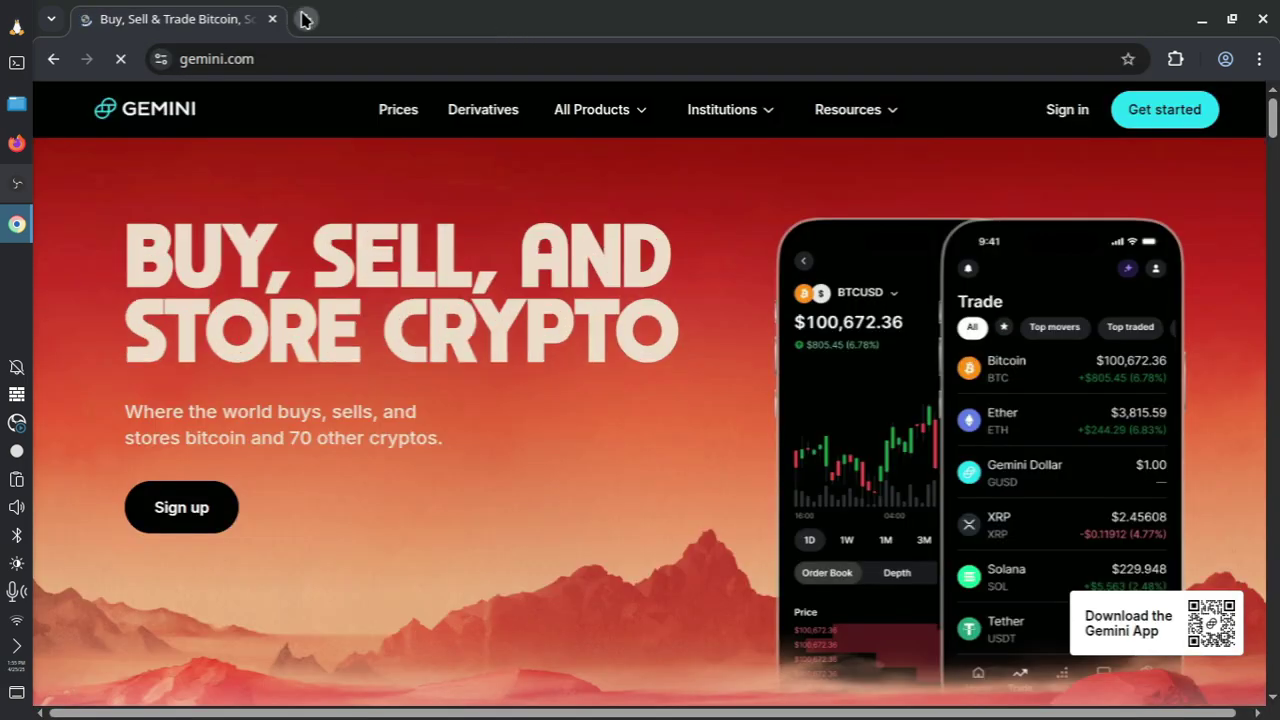
pyautogui.click(306, 18)
pyautogui.click(272, 18)
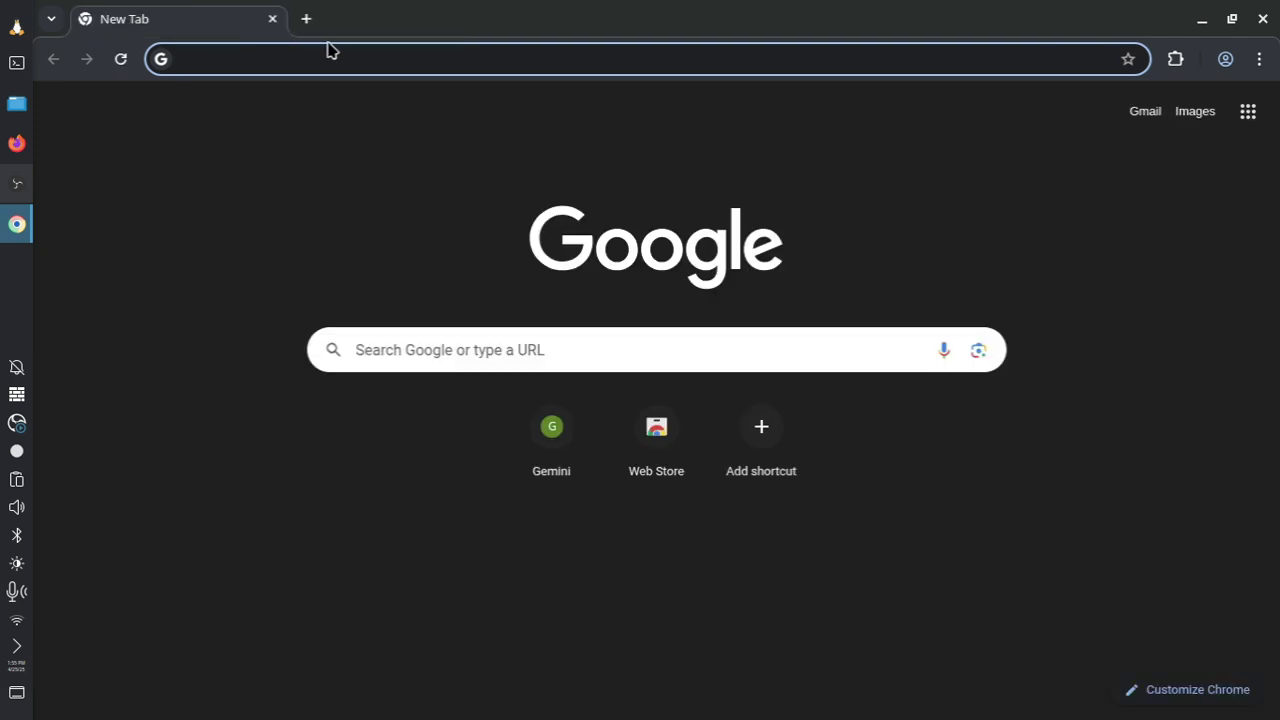
# Open the Gemini assistant at gemini.google.com from the address suggestions for "gemini".
pyautogui.write('gemini')
pyautogui.press('Down')
pyautogui.press('Down')
pyautogui.press('Down')
pyautogui.press('Down')
pyautogui.press('Down')
pyautogui.press('Down')
pyautogui.press('Down')
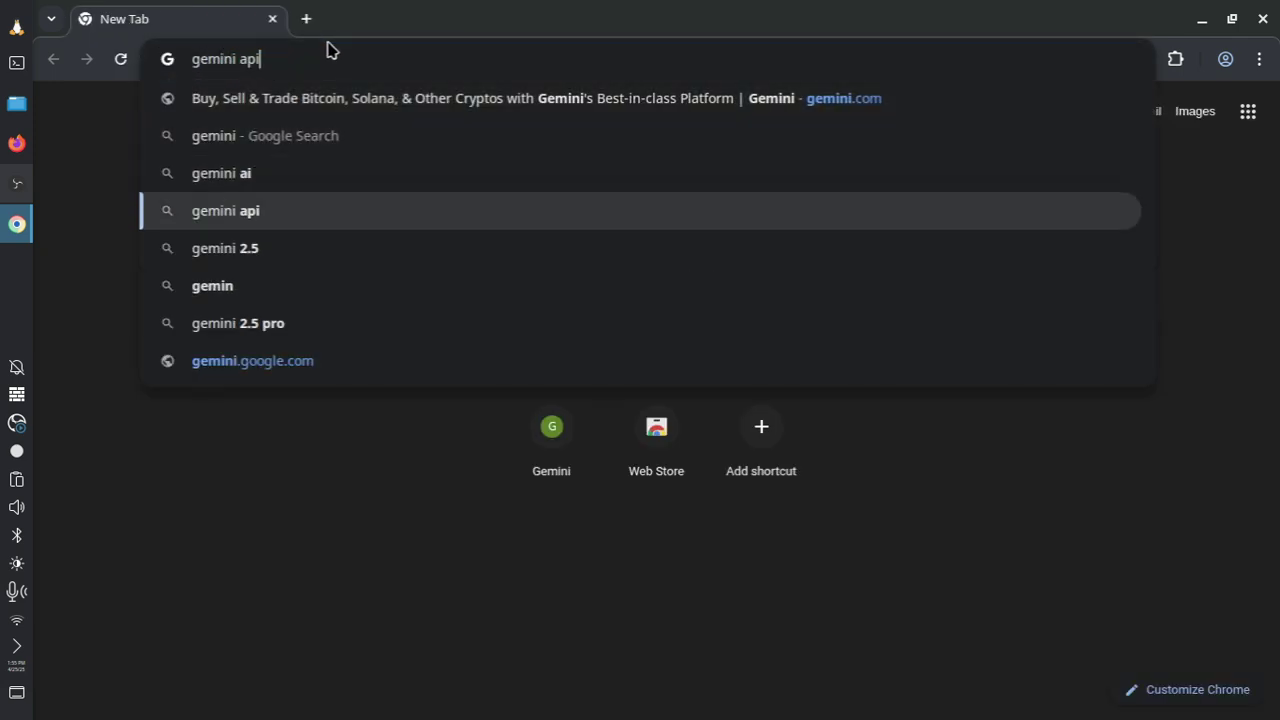
pyautogui.press('Return')
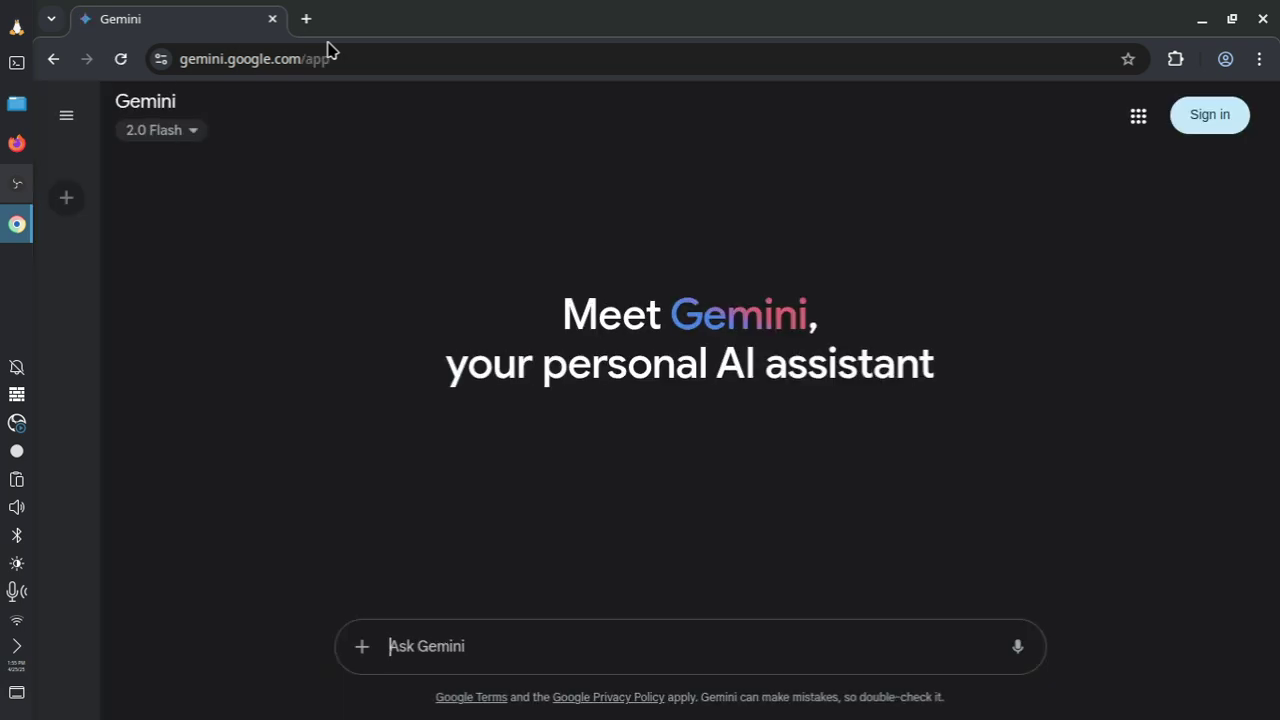
# Start an "ani" search in a new browser tab, and close the whole browser window.
pyautogui.click(306, 18)
pyautogui.write('ani')
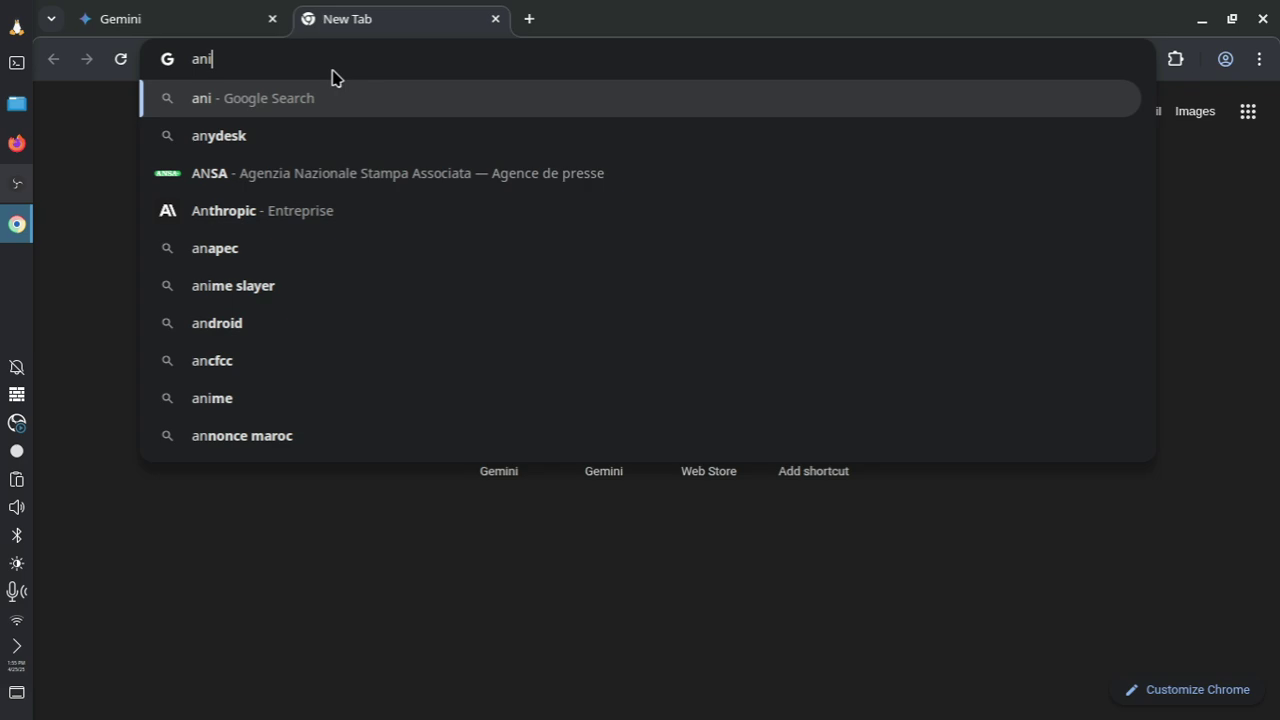
pyautogui.hotkey('alt', 'F4')
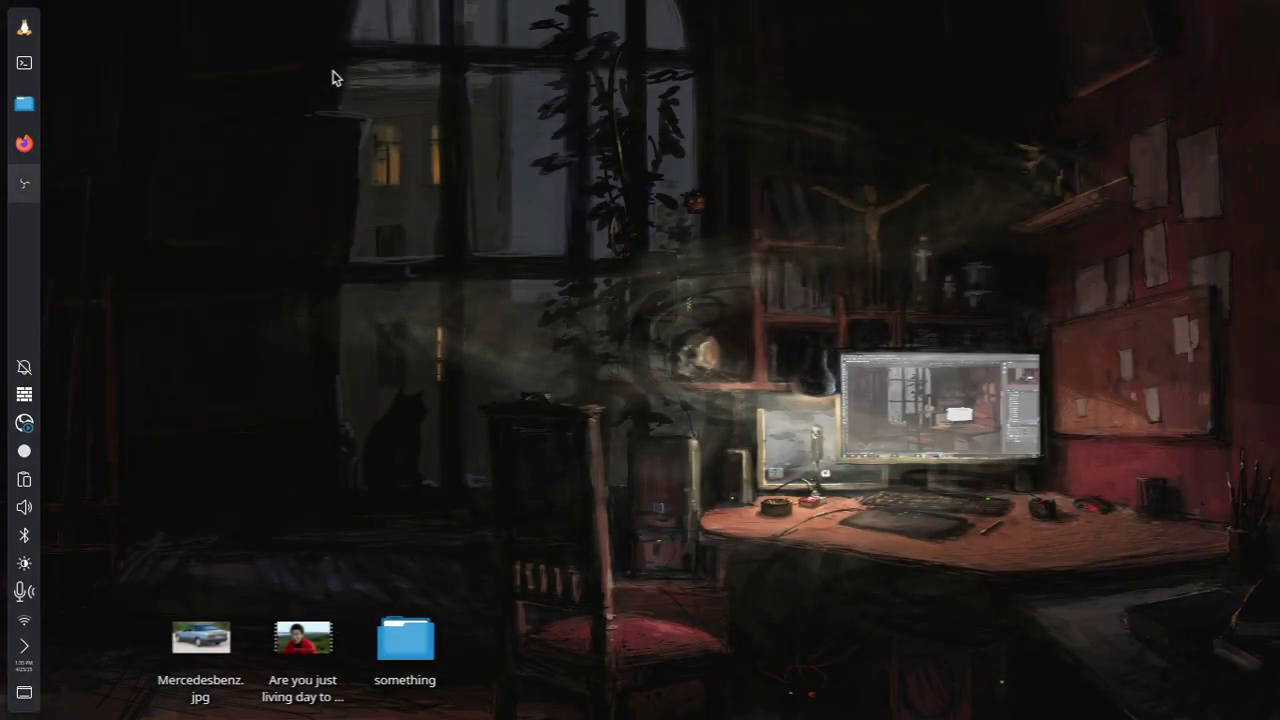
pyautogui.click(24, 184)
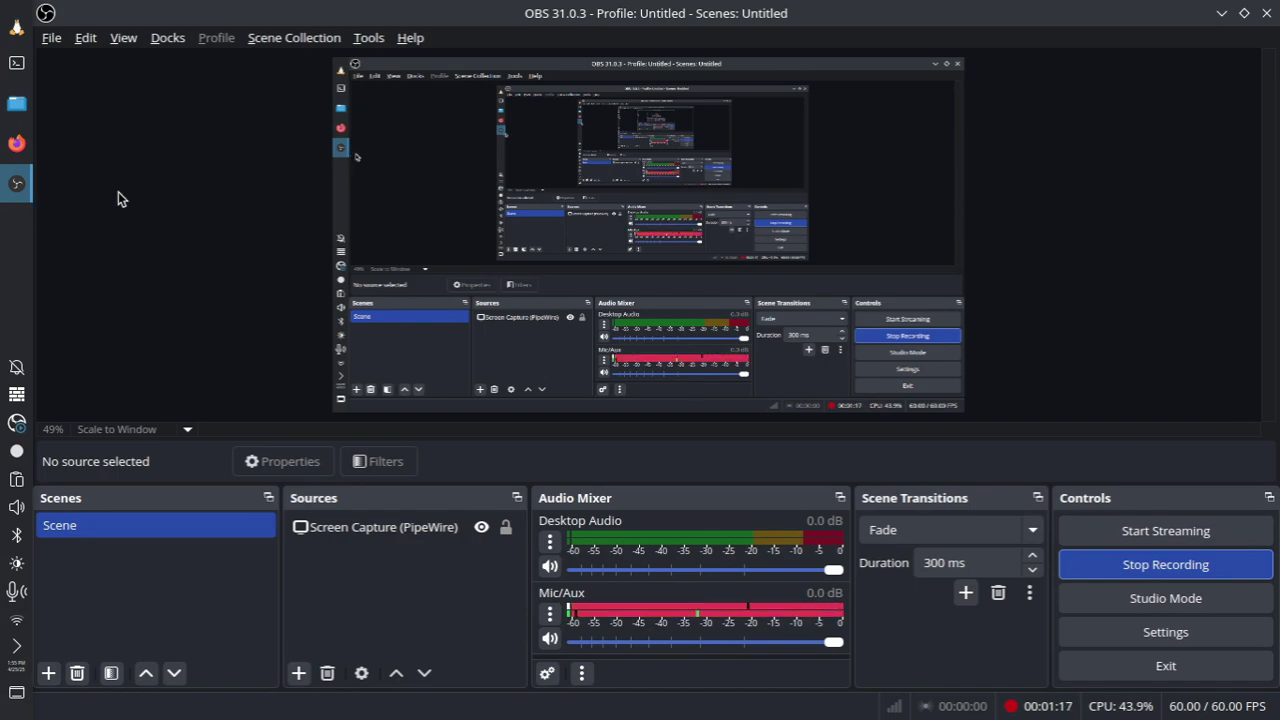
pyautogui.click(17, 184)
pyautogui.click(22, 30)
pyautogui.write('chea')
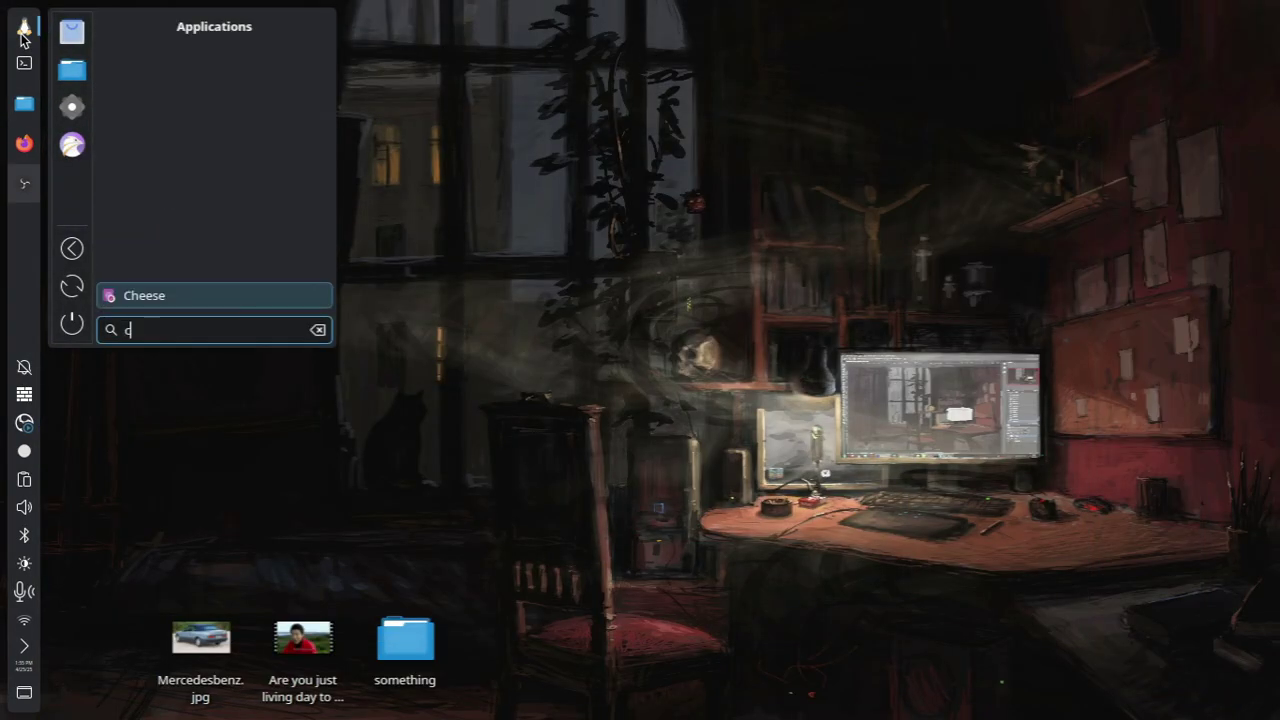
pyautogui.press('BackSpace')
pyautogui.press('BackSpace')
pyautogui.press('Return')
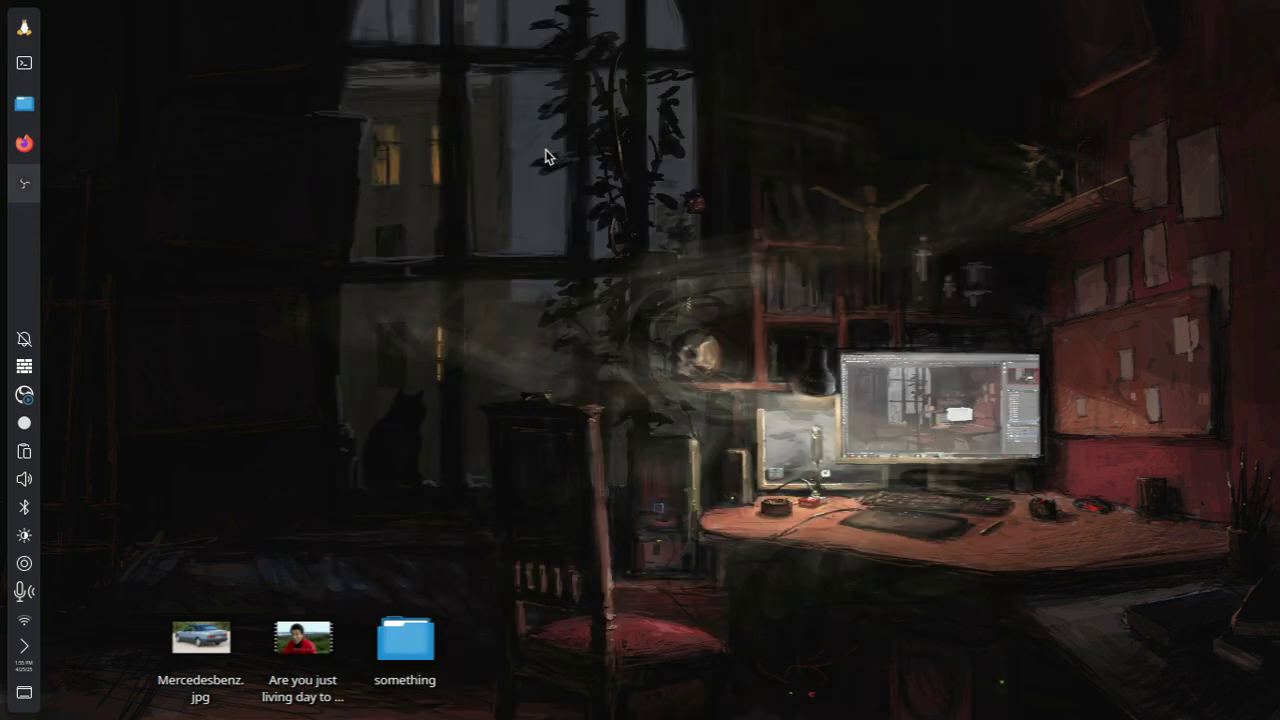
# Relaunch Google Chrome and dismiss the offer to restore the previous pages.
pyautogui.click(24, 27)
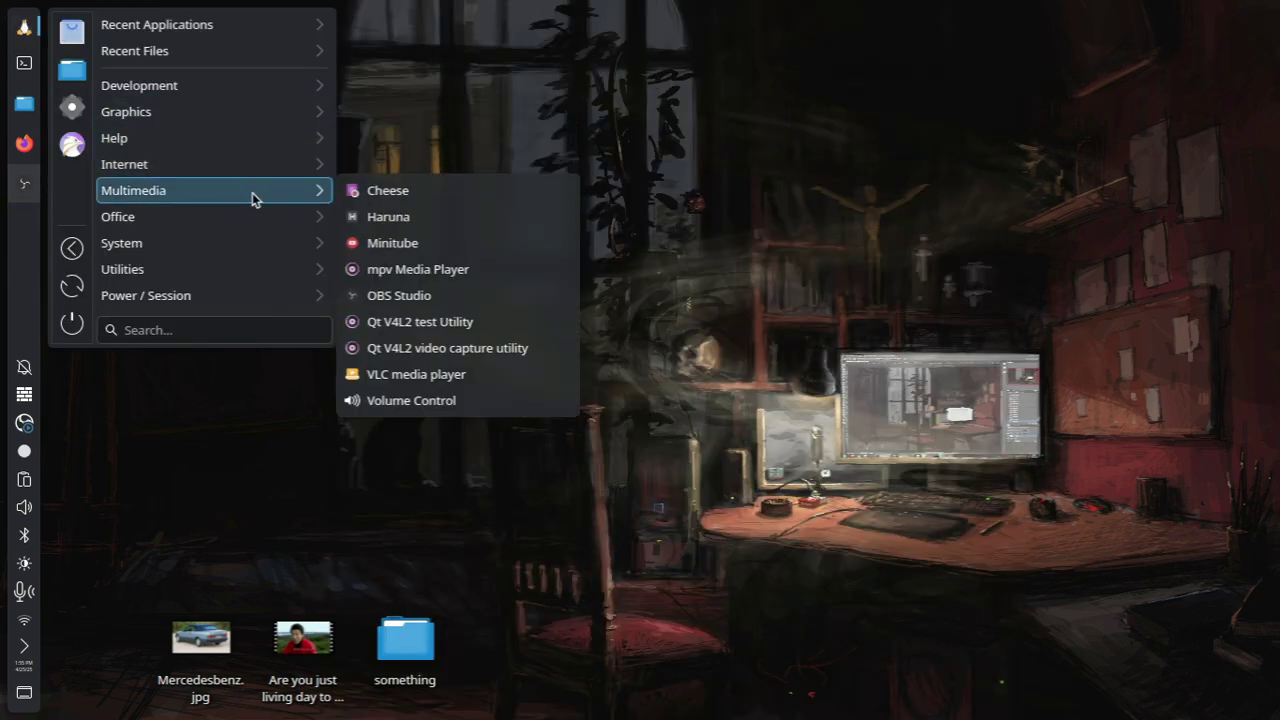
pyautogui.moveTo(247, 220)
pyautogui.write('chr')
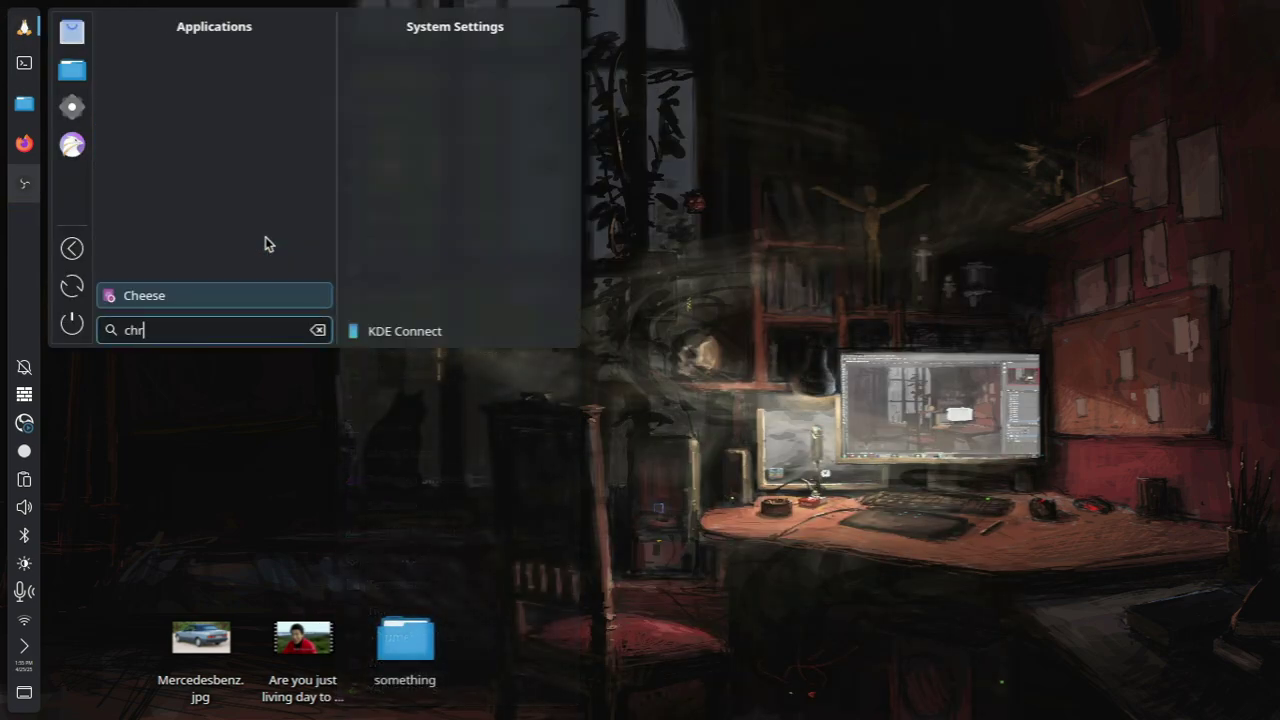
pyautogui.press('Return')
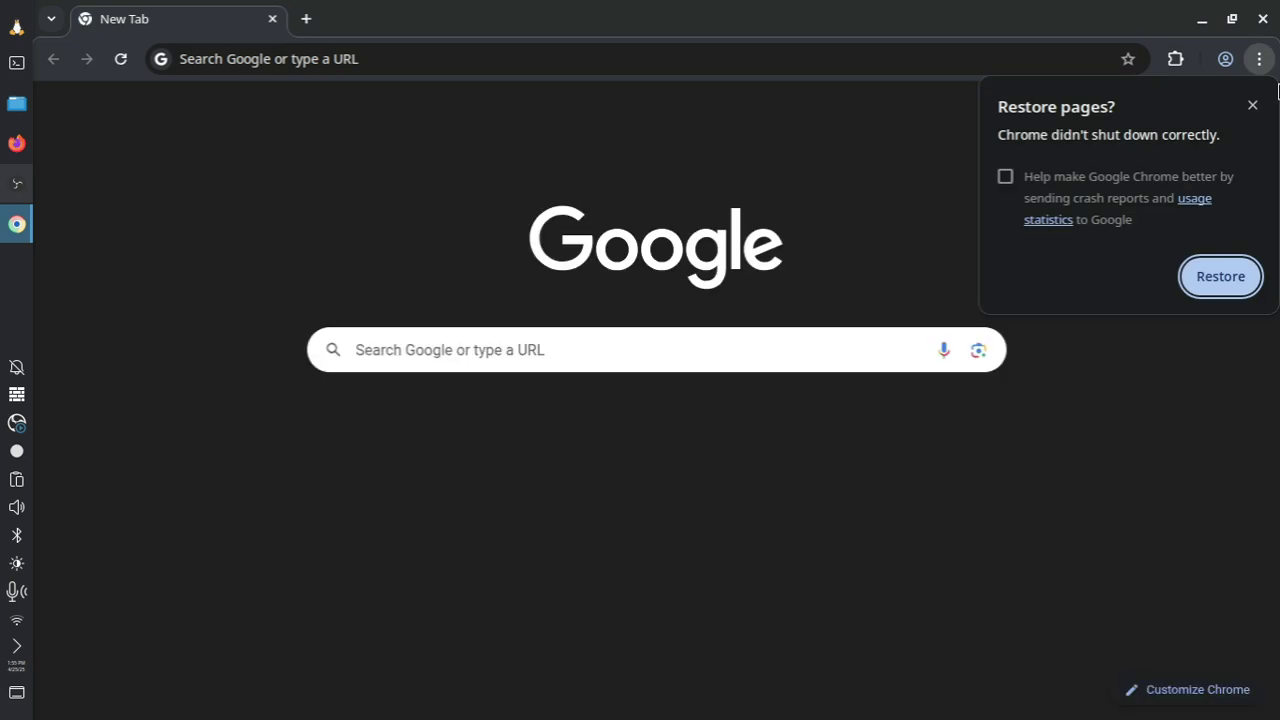
pyautogui.click(1250, 106)
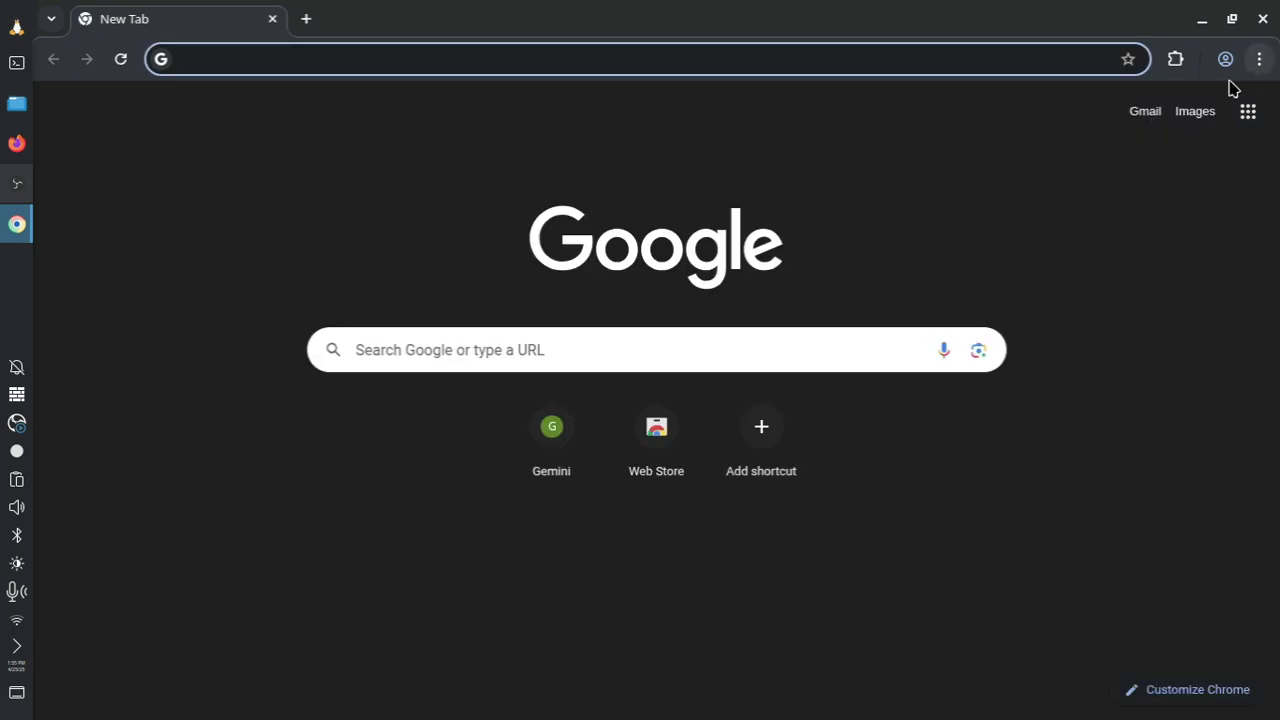
# Load gemini.google.com in the current tab by picking it from the suggestions for "gemini".
pyautogui.click(494, 66)
pyautogui.write('gemini')
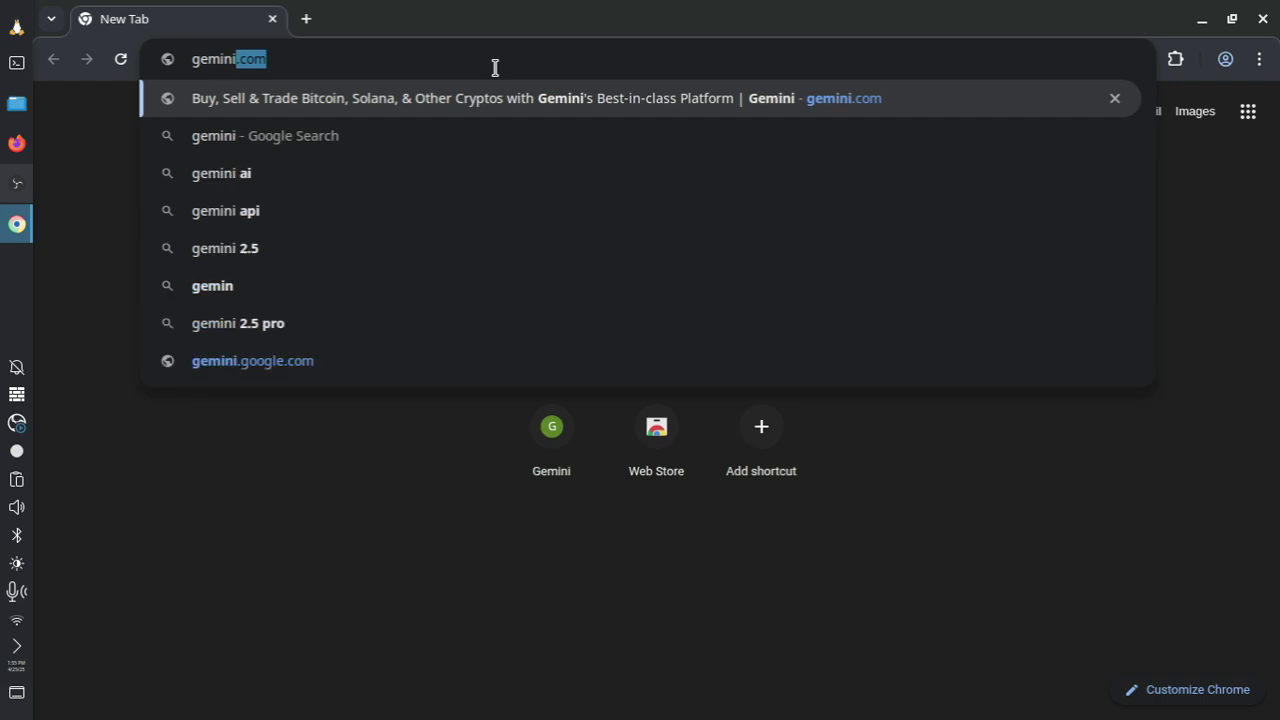
pyautogui.press('Down')
pyautogui.press('Down')
pyautogui.press('Down')
pyautogui.press('Down')
pyautogui.press('Down')
pyautogui.press('Down')
pyautogui.press('Down')
pyautogui.press('Return')
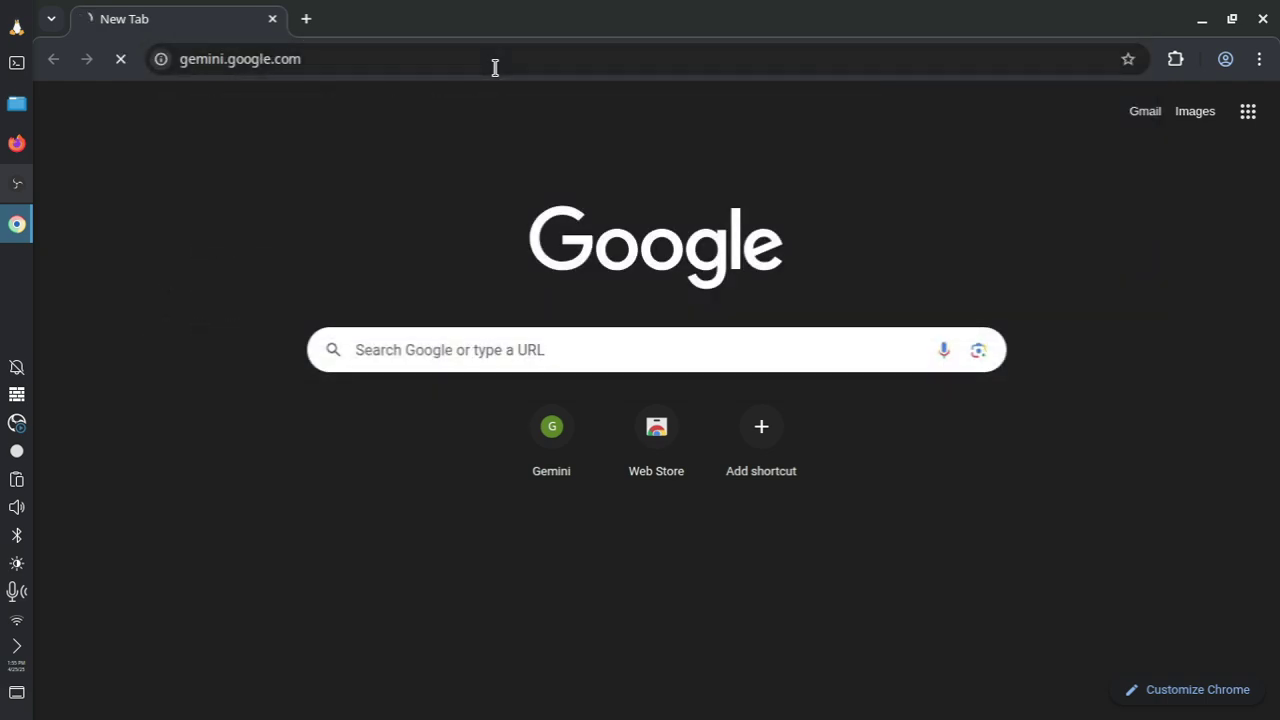
# Search Google for "ani cli" in a new tab.
pyautogui.hotkey('ctrl', 't')
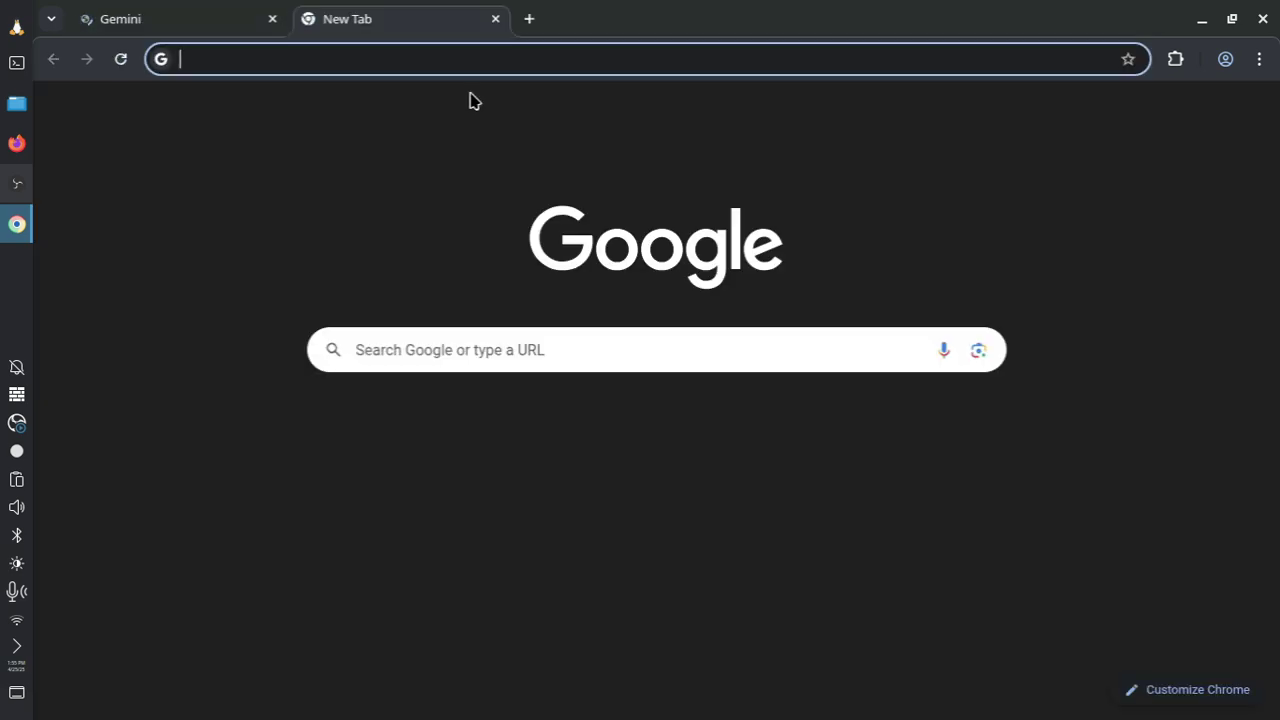
pyautogui.write('ani')
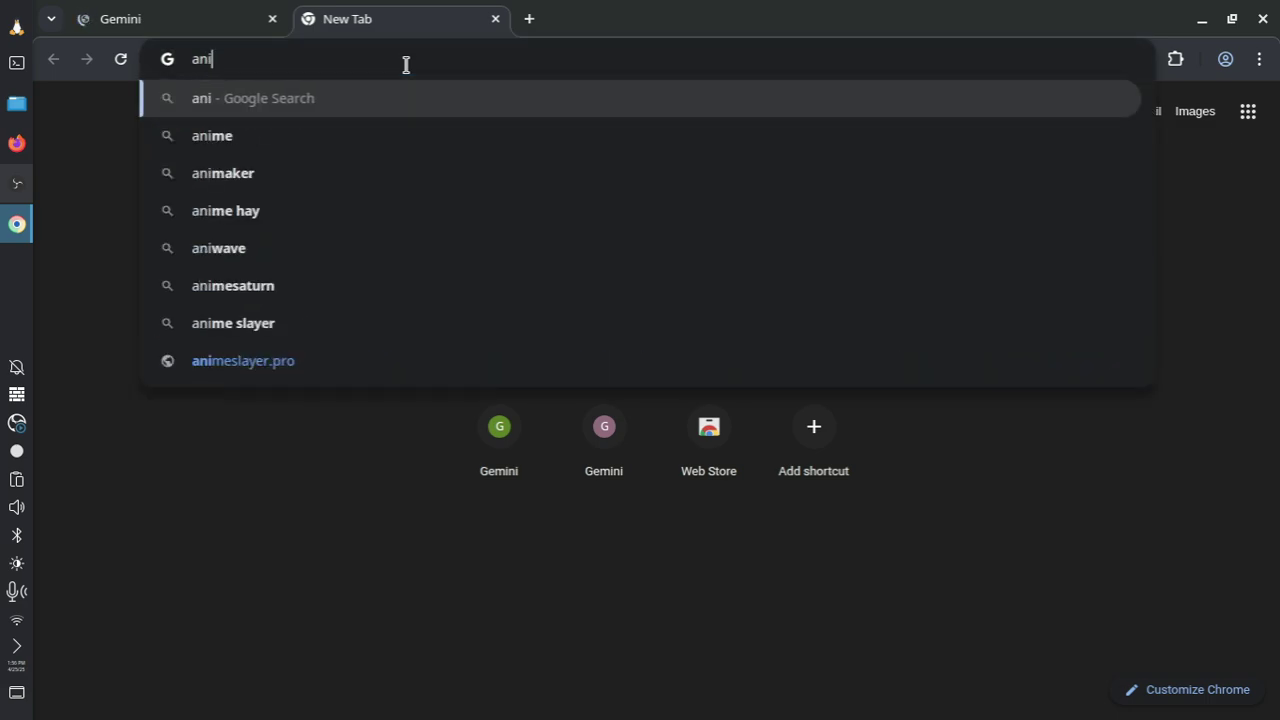
pyautogui.write(' cli')
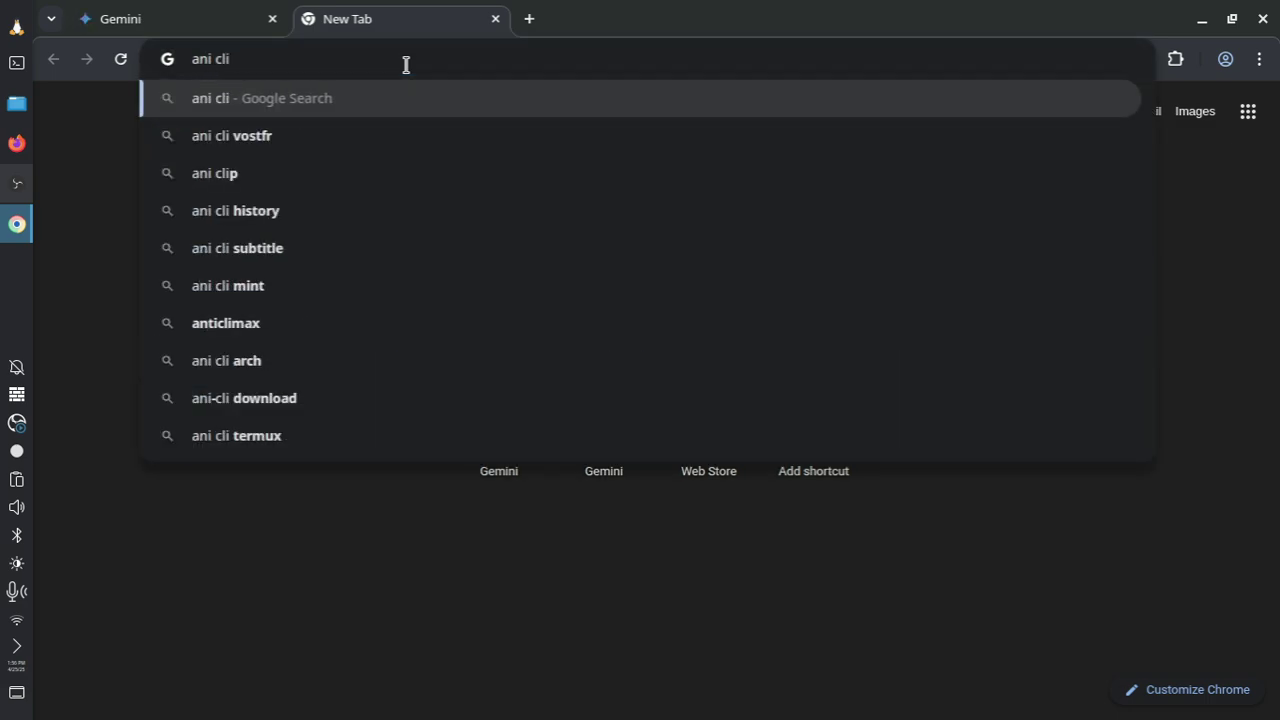
pyautogui.press('Return')
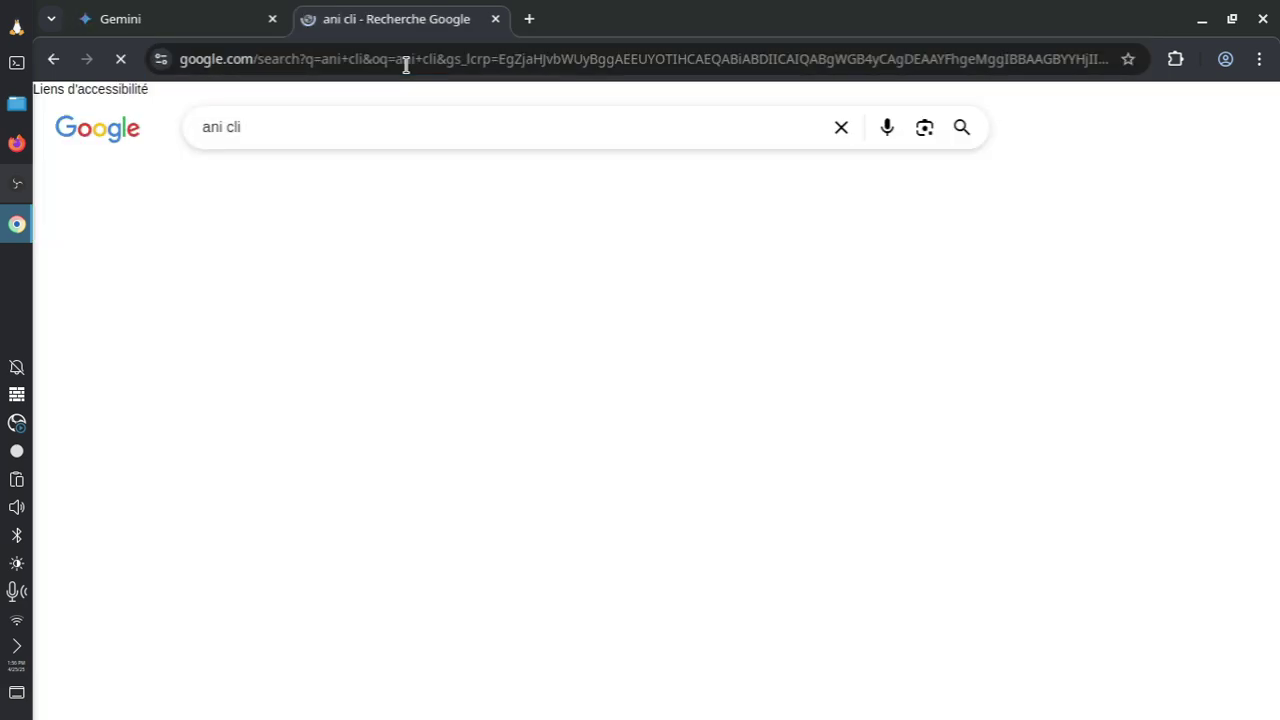
# Open the pystardust/ani-cli GitHub repository from the search results.
pyautogui.click(1121, 97)
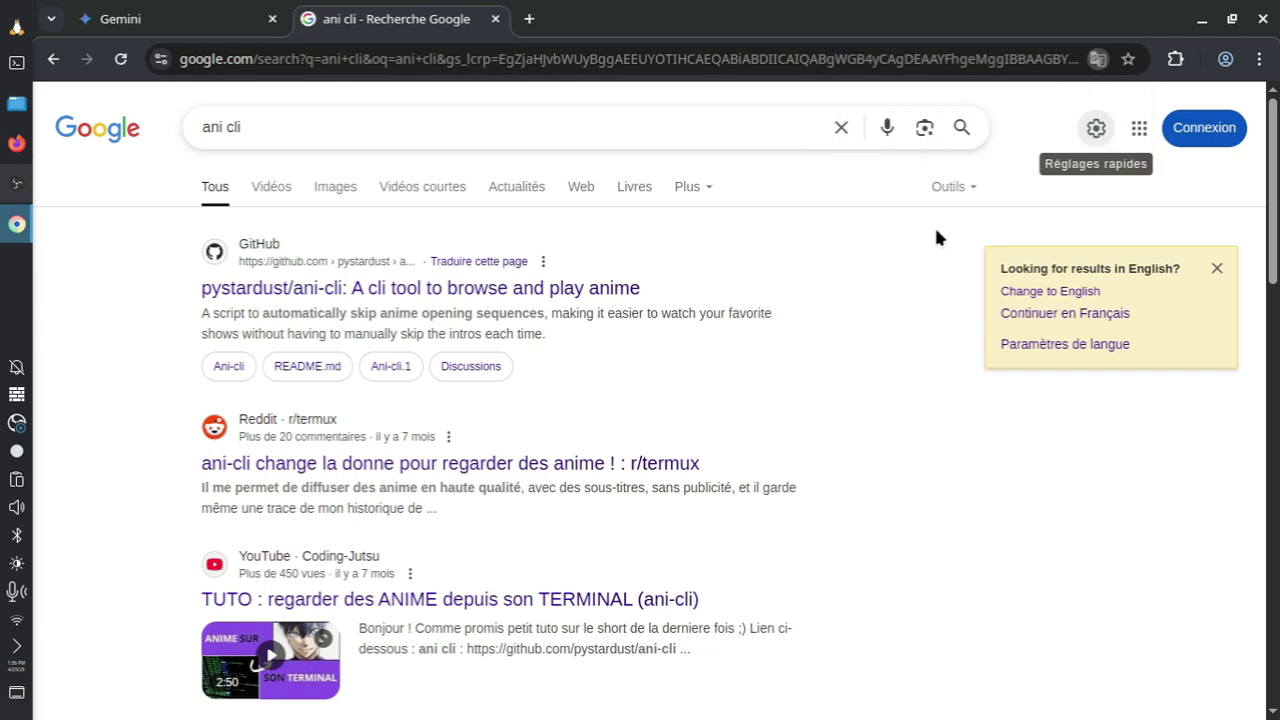
pyautogui.scroll(-2, 300, 265)
pyautogui.scroll(2, 300, 262)
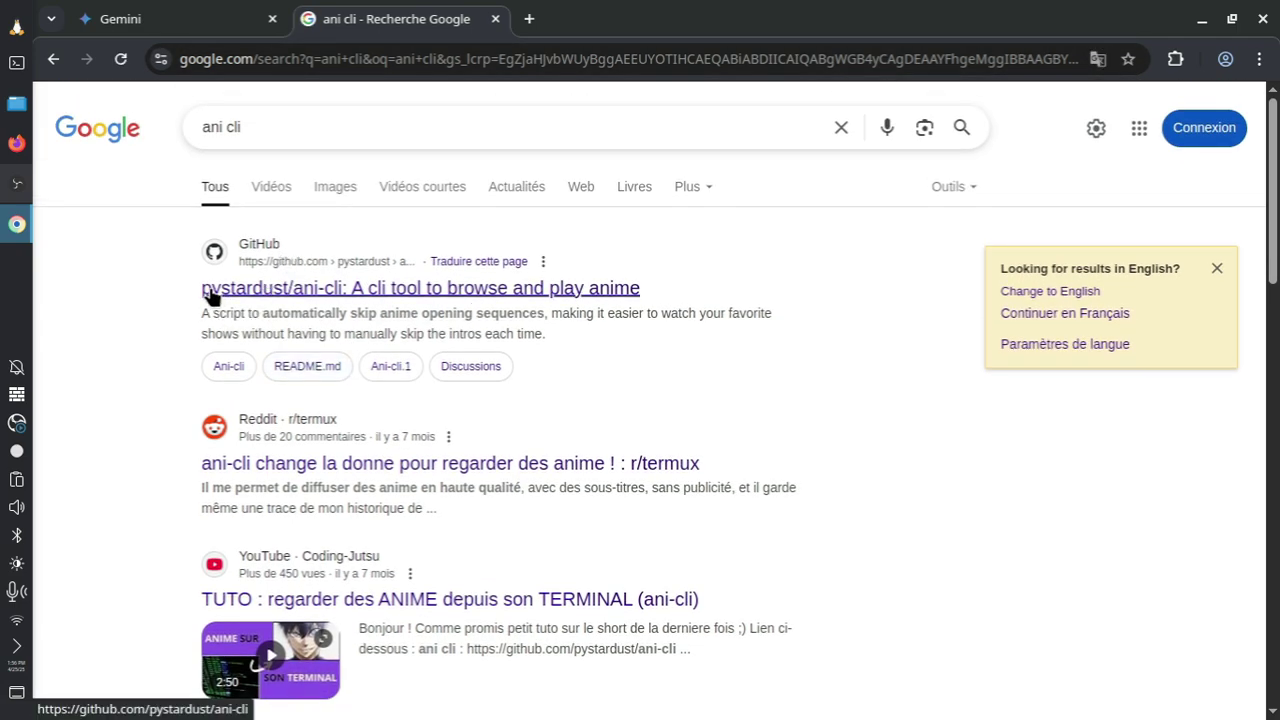
pyautogui.click(417, 288)
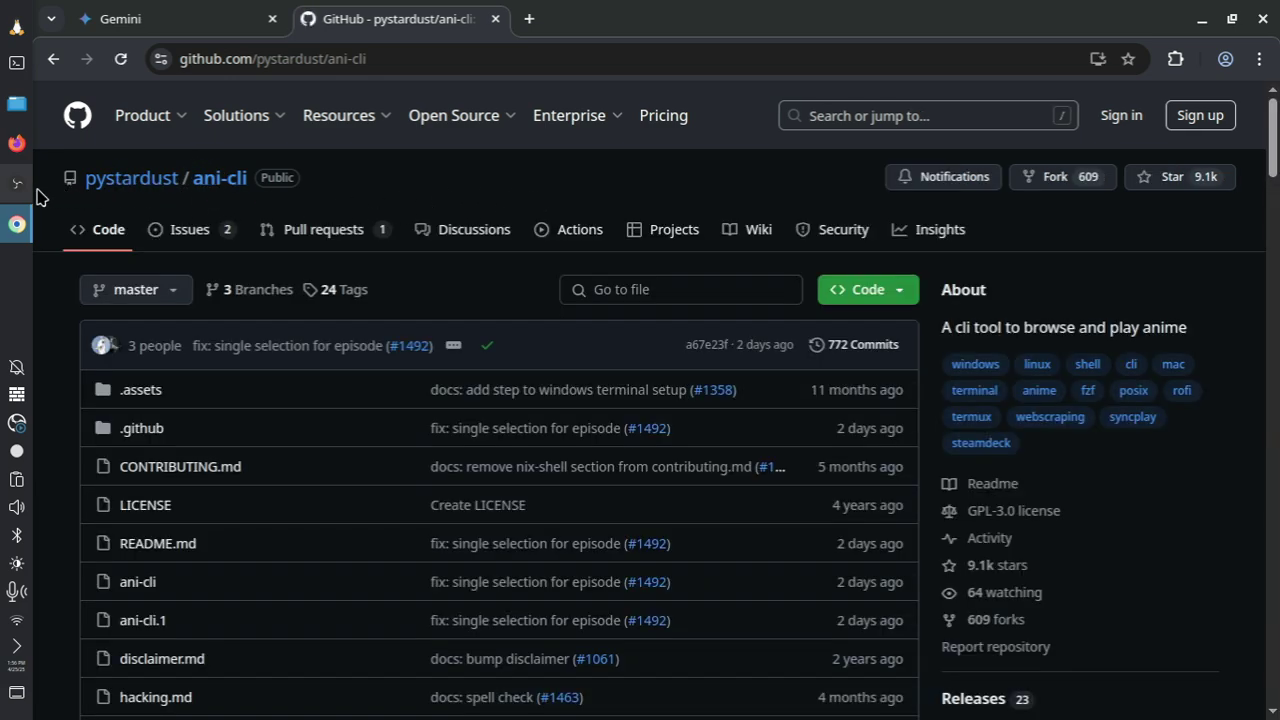
# Play the ani-cli-demo.webm video from the README's Showcase section in full screen.
pyautogui.moveTo(178, 120)
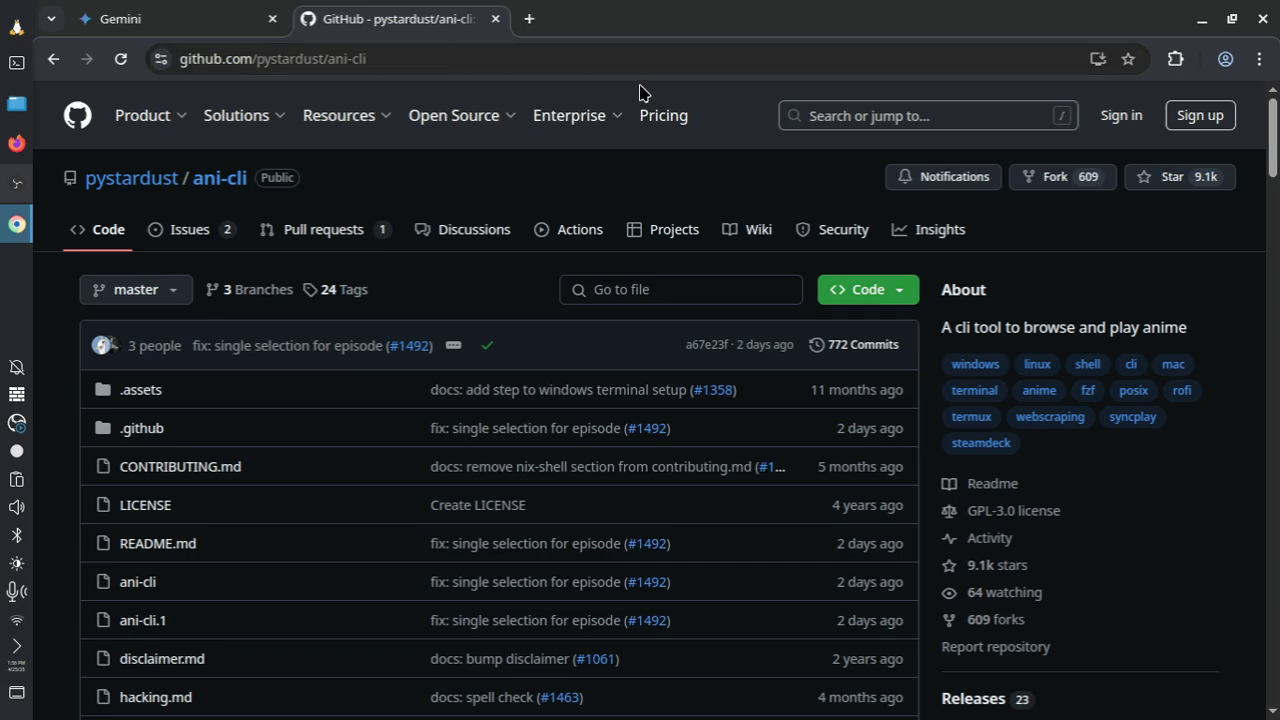
pyautogui.moveTo(1275, 140); pyautogui.dragTo(1275, 250)
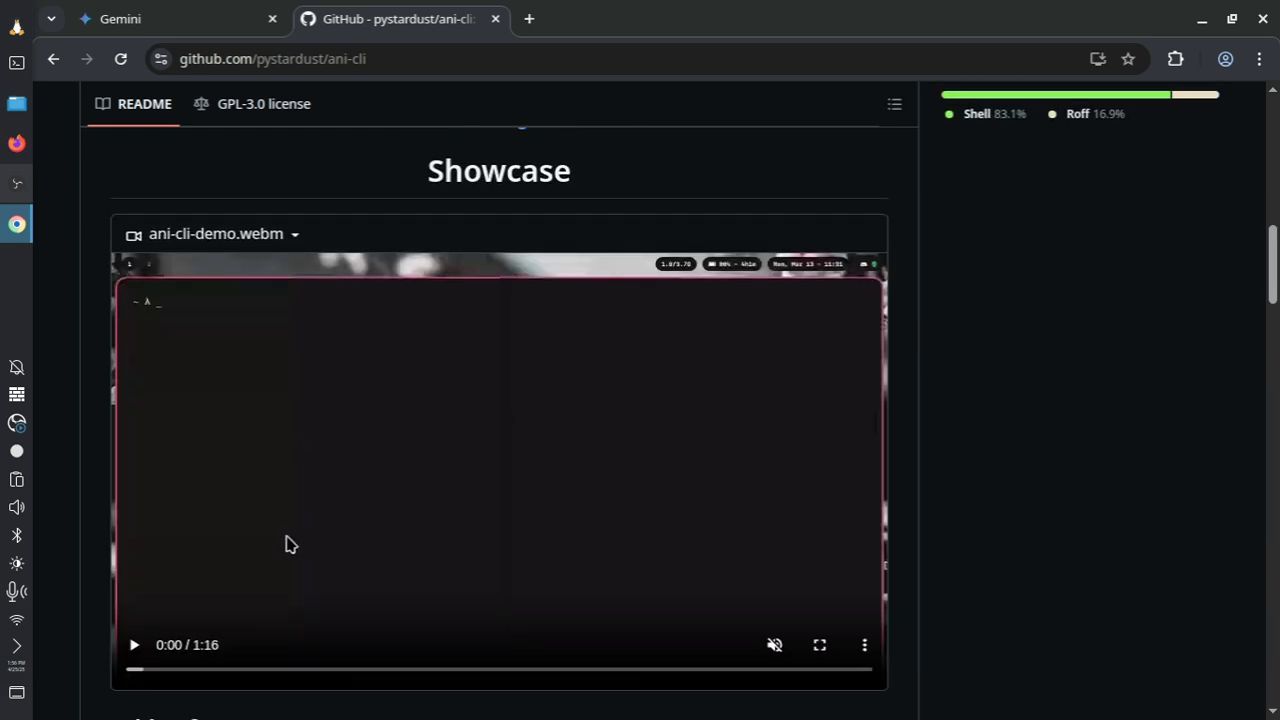
pyautogui.click(131, 646)
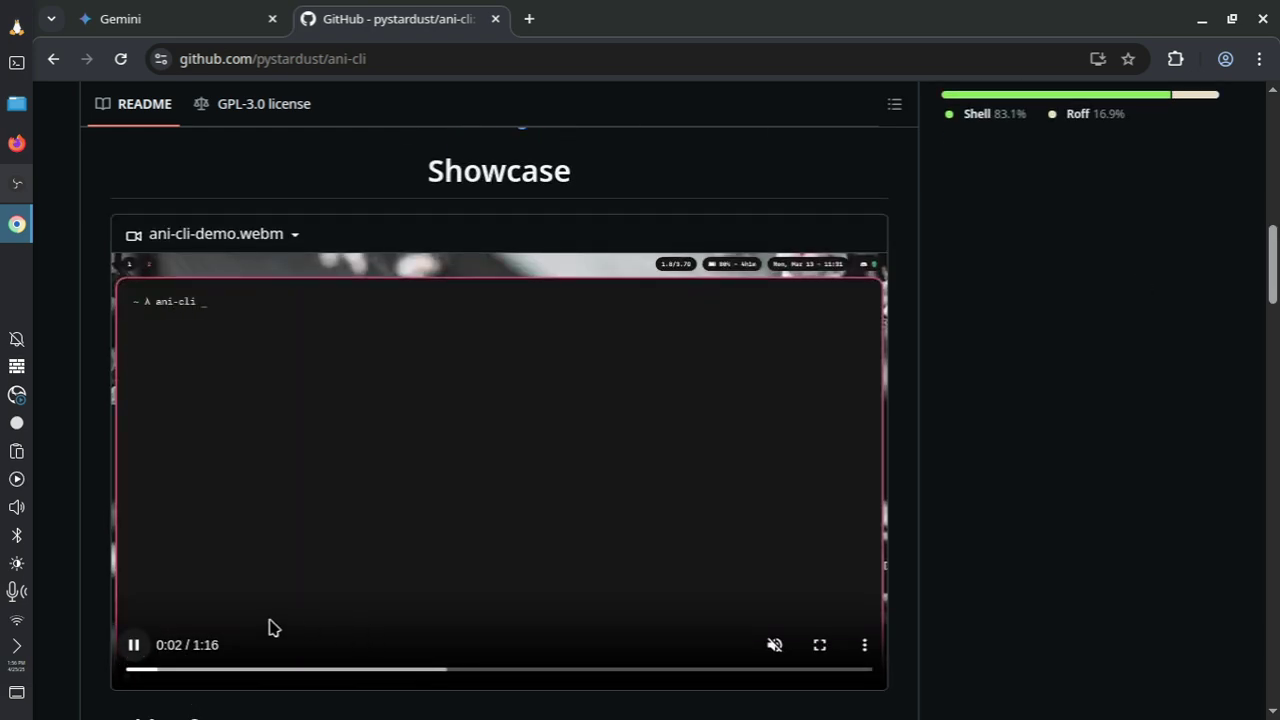
pyautogui.click(820, 647)
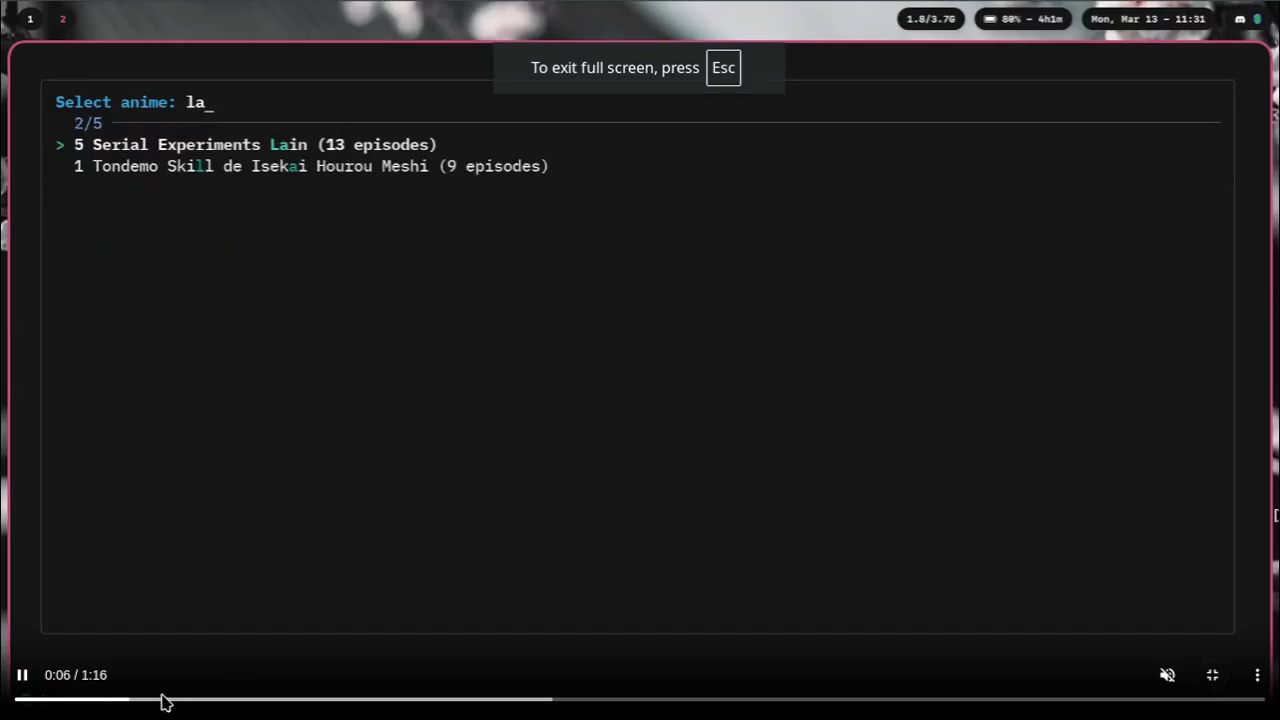
# Skip through the demo video to sample its content, pause it and leave full screen.
pyautogui.click(170, 702)
pyautogui.click(220, 702)
pyautogui.click(110, 702)
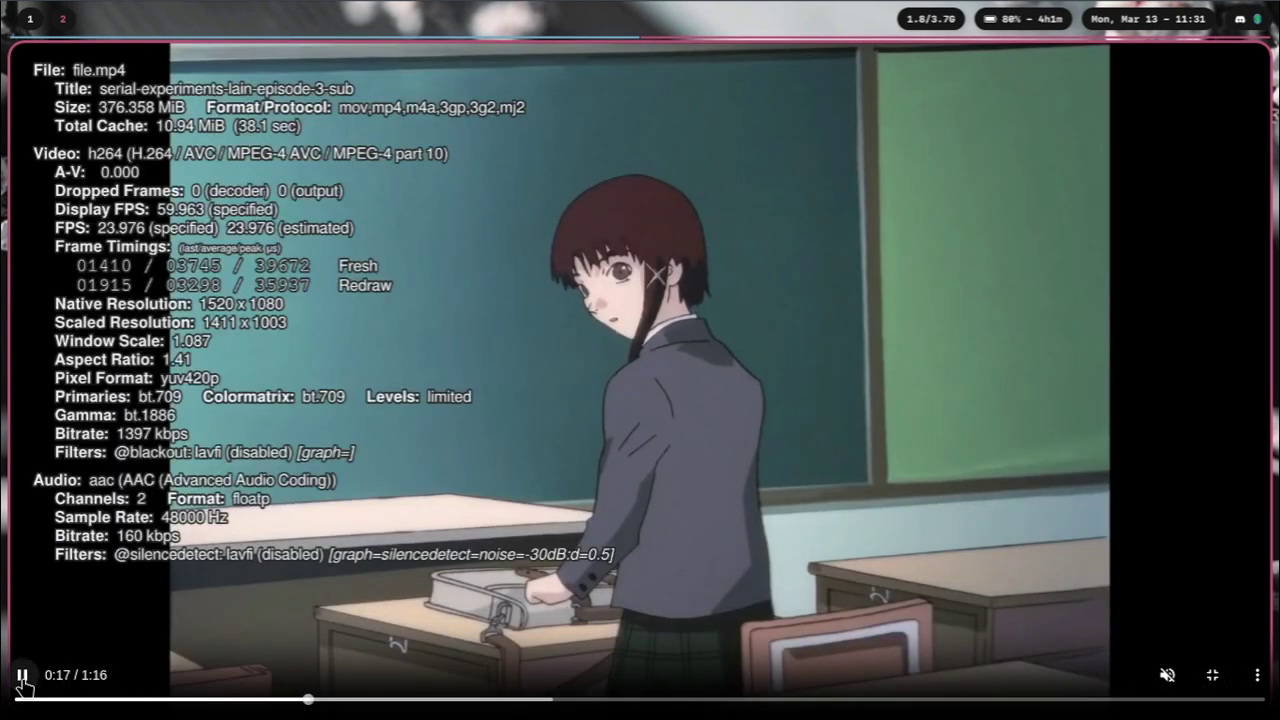
pyautogui.press('space')
pyautogui.press('Escape')
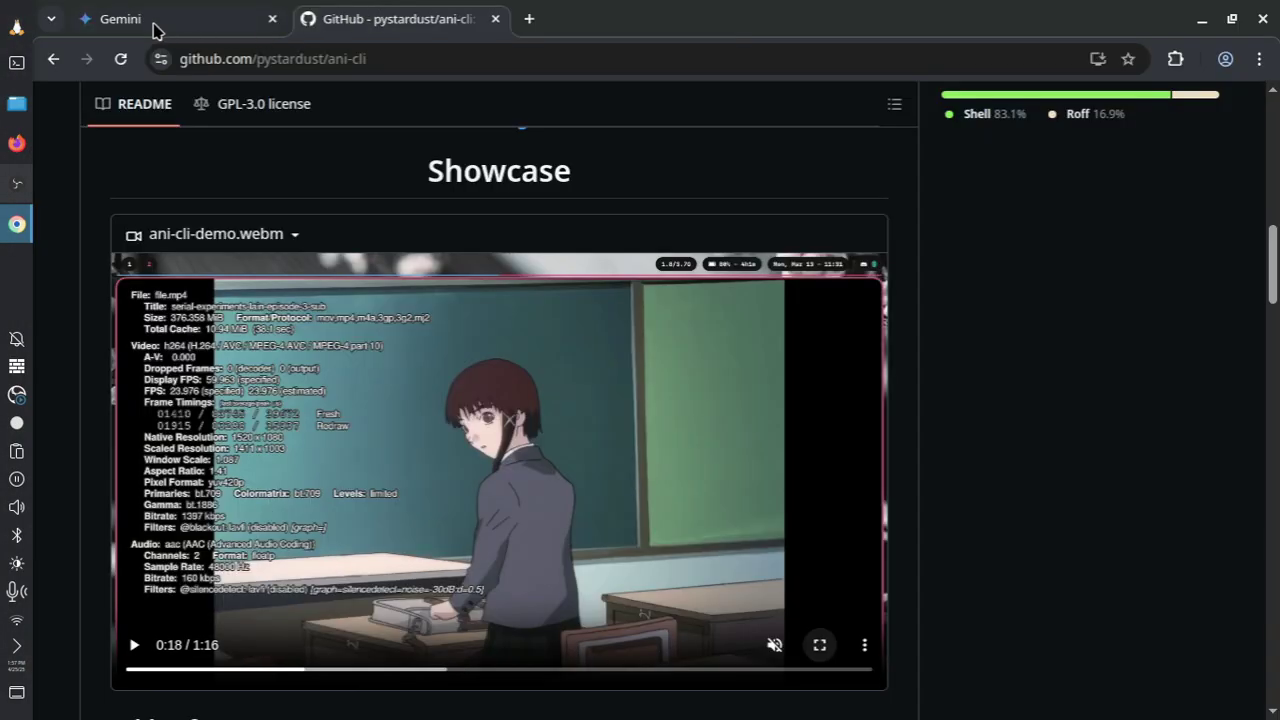
# Switch to the Gemini page and ask "how to install ani cli for arch linux".
pyautogui.moveTo(212, 42)
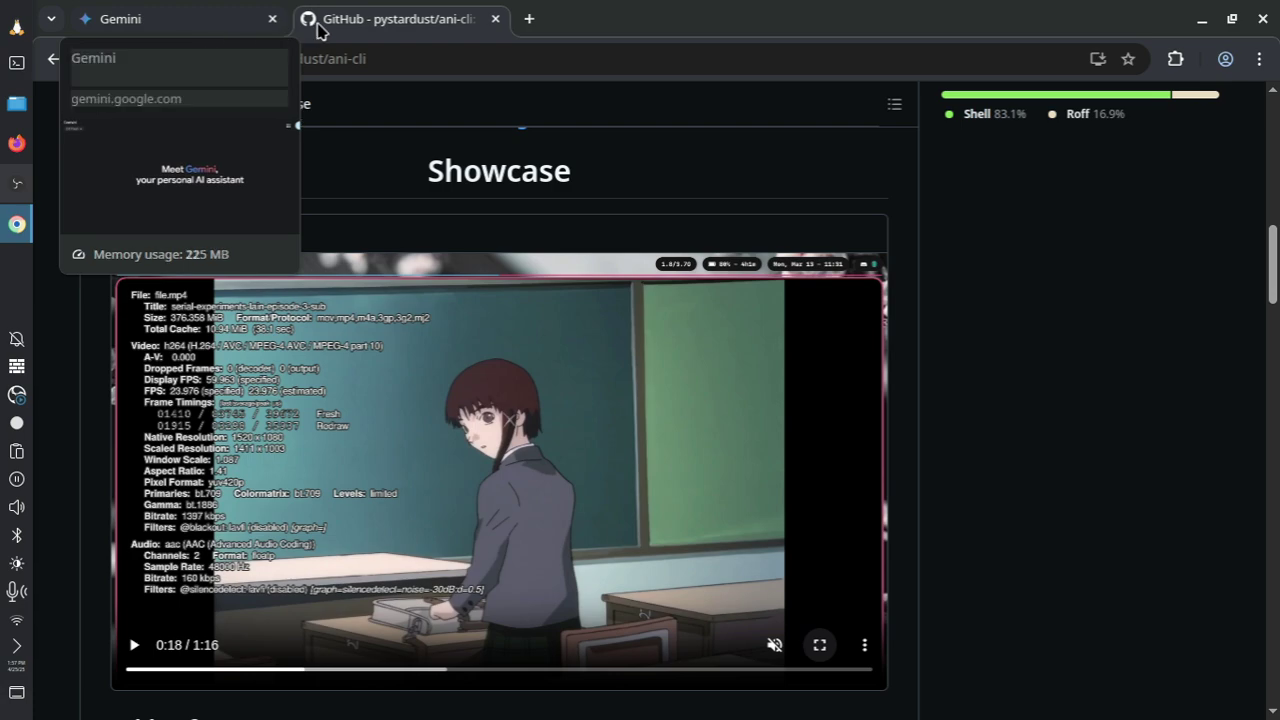
pyautogui.click(206, 28)
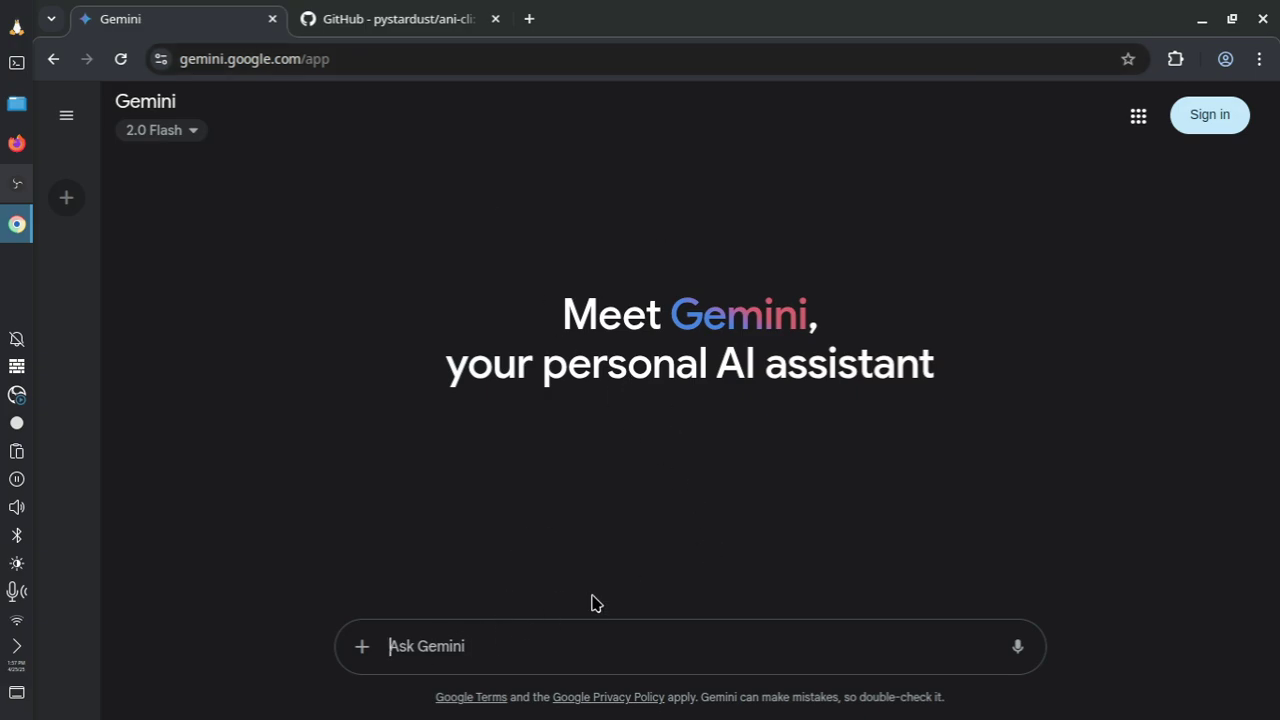
pyautogui.write('how to install ani cli for arch linux')
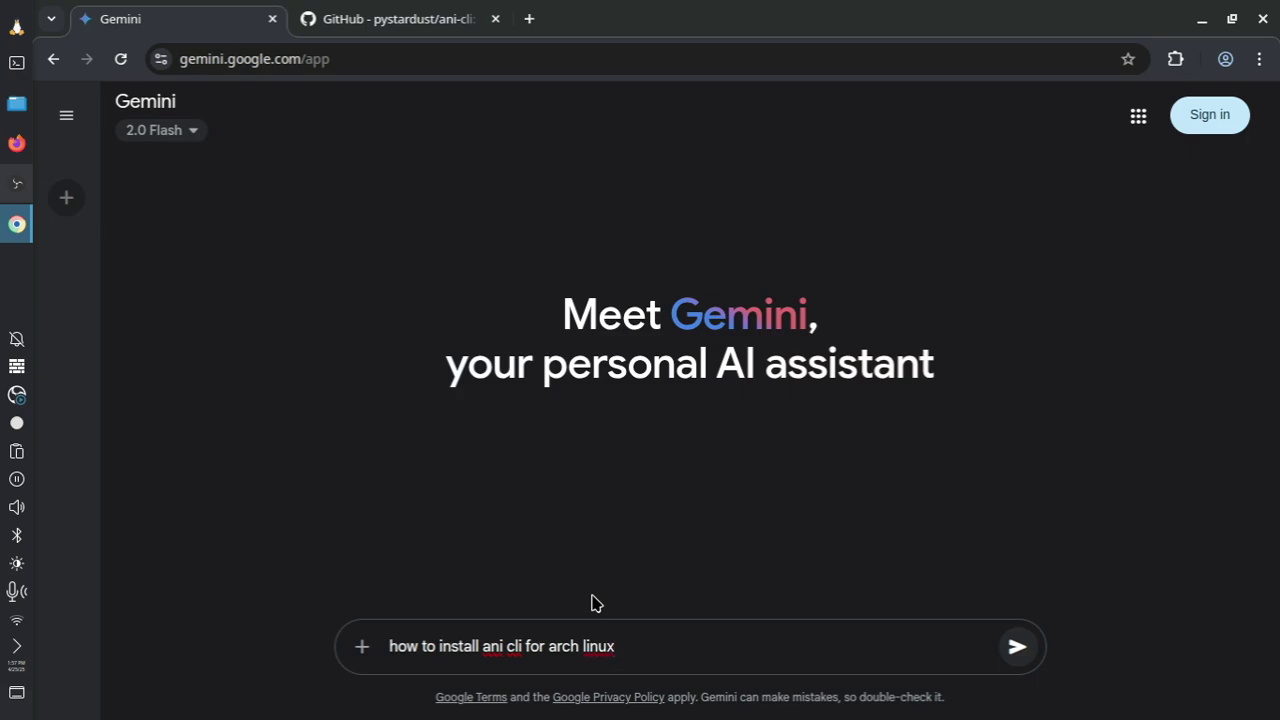
pyautogui.press('Return')
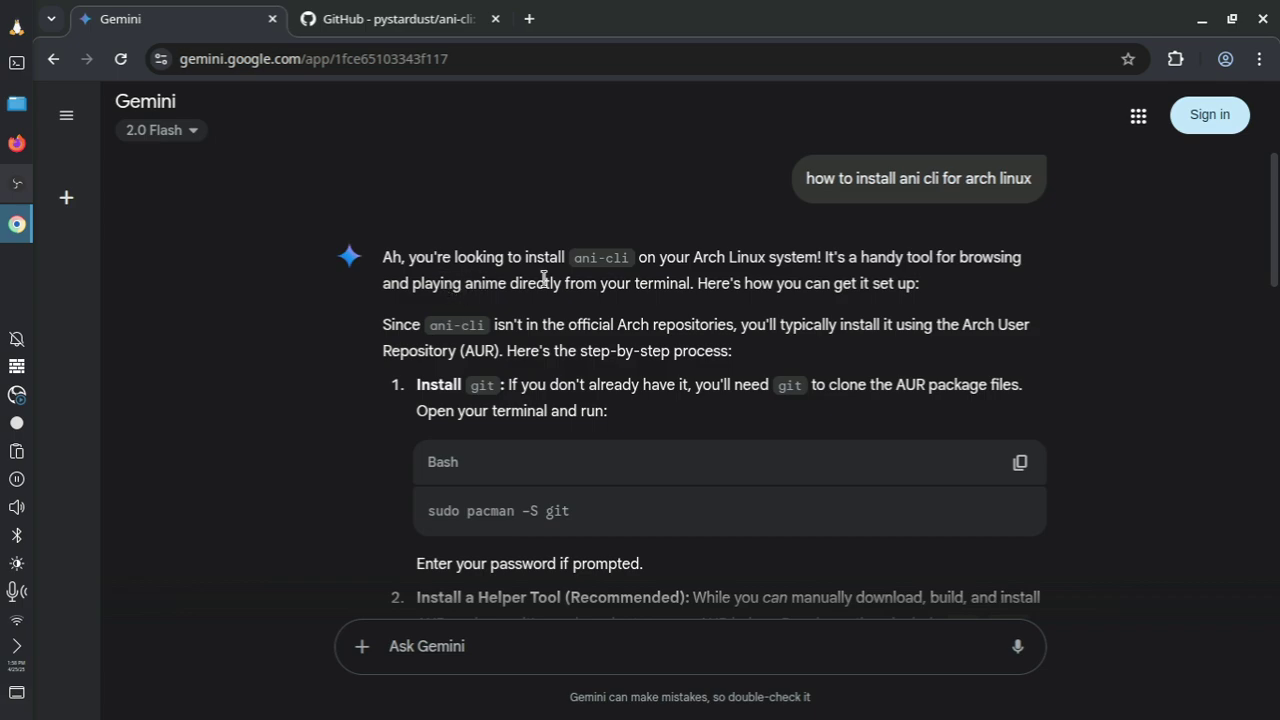
# Read the introduction and the git installation step of Gemini's answer, glancing back at the ani-cli GitHub page.
pyautogui.scroll(-2, 646, 286)
pyautogui.scroll(2, 851, 282)
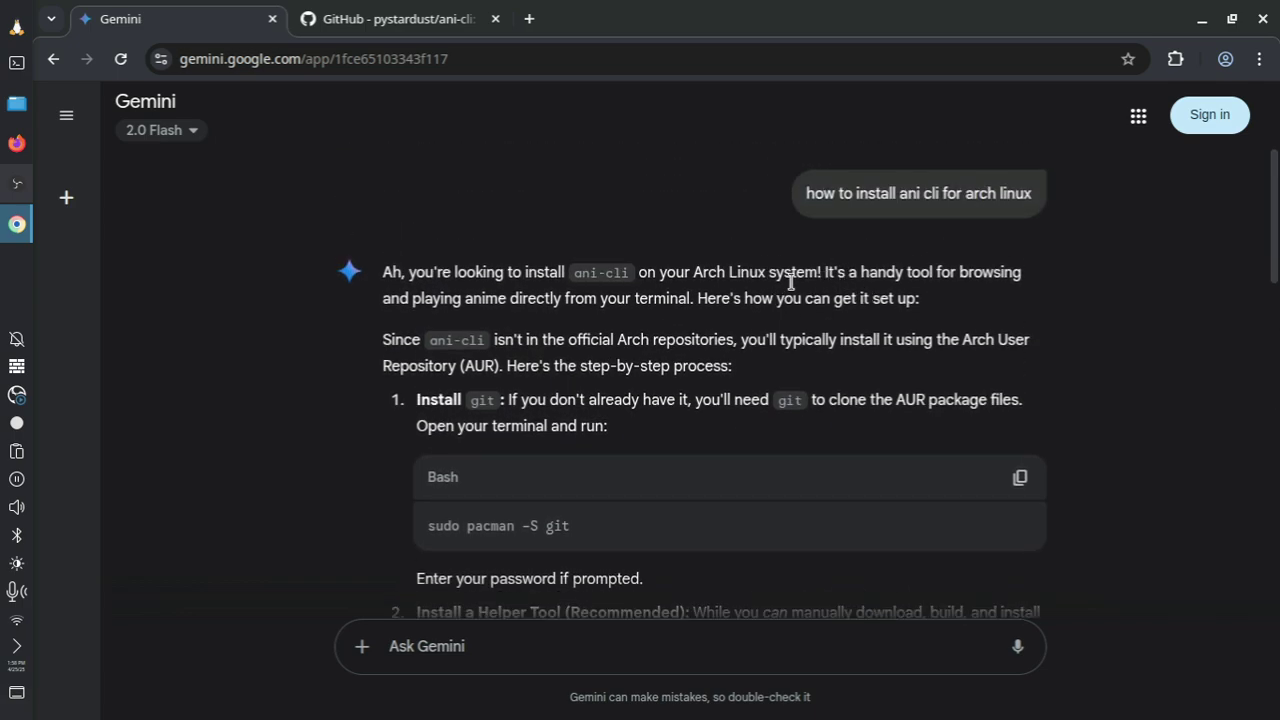
pyautogui.moveTo(410, 268); pyautogui.dragTo(492, 270)
pyautogui.click(557, 311)
pyautogui.click(400, 20)
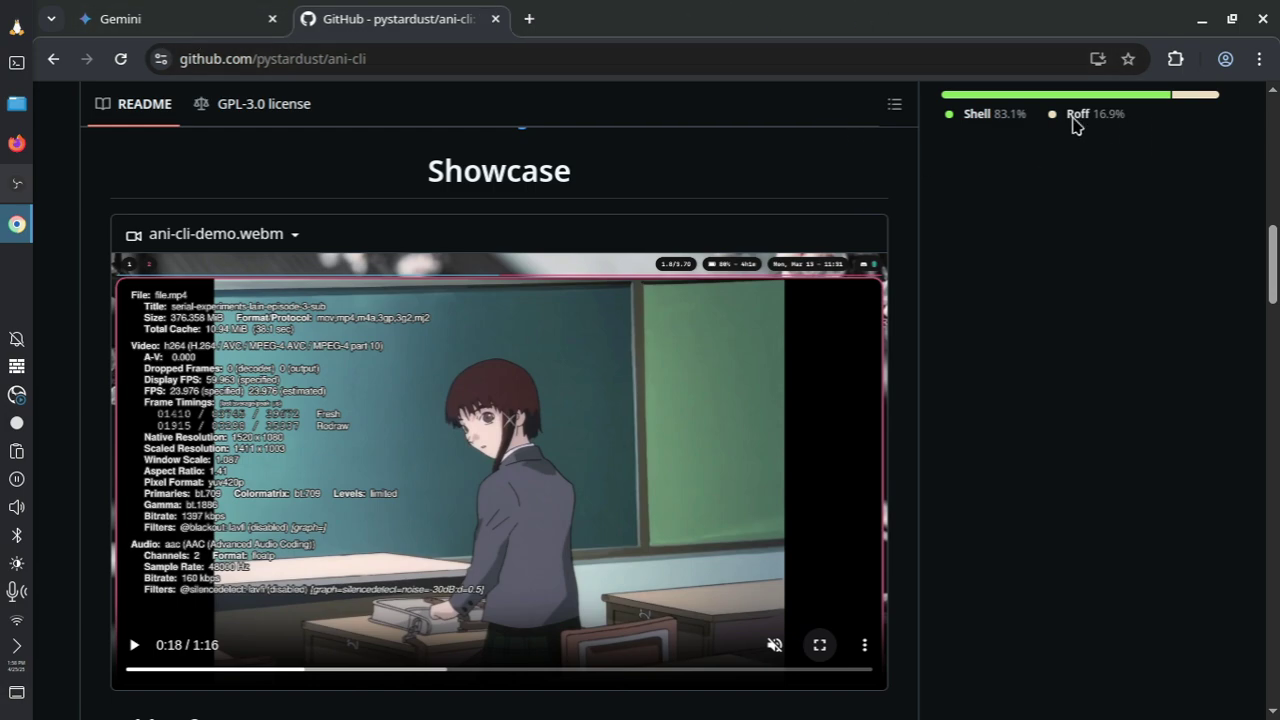
pyautogui.click(219, 28)
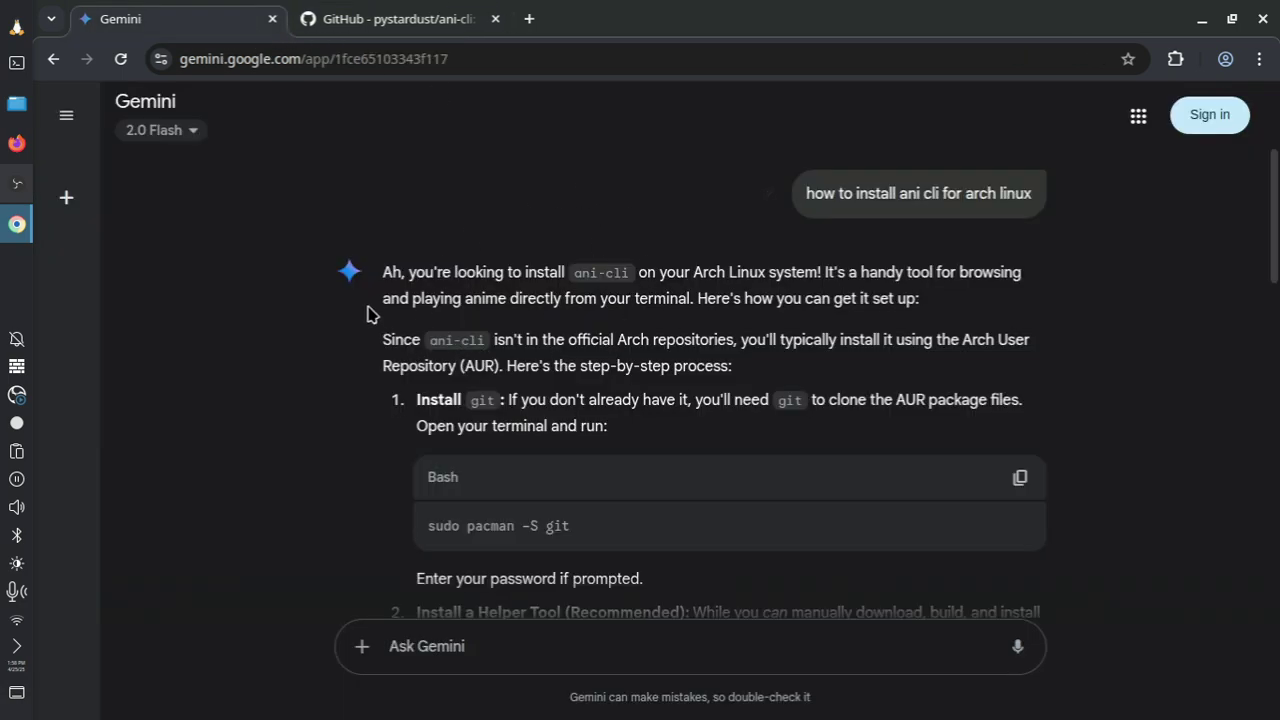
pyautogui.moveTo(432, 541); pyautogui.dragTo(515, 528)
pyautogui.click(734, 394)
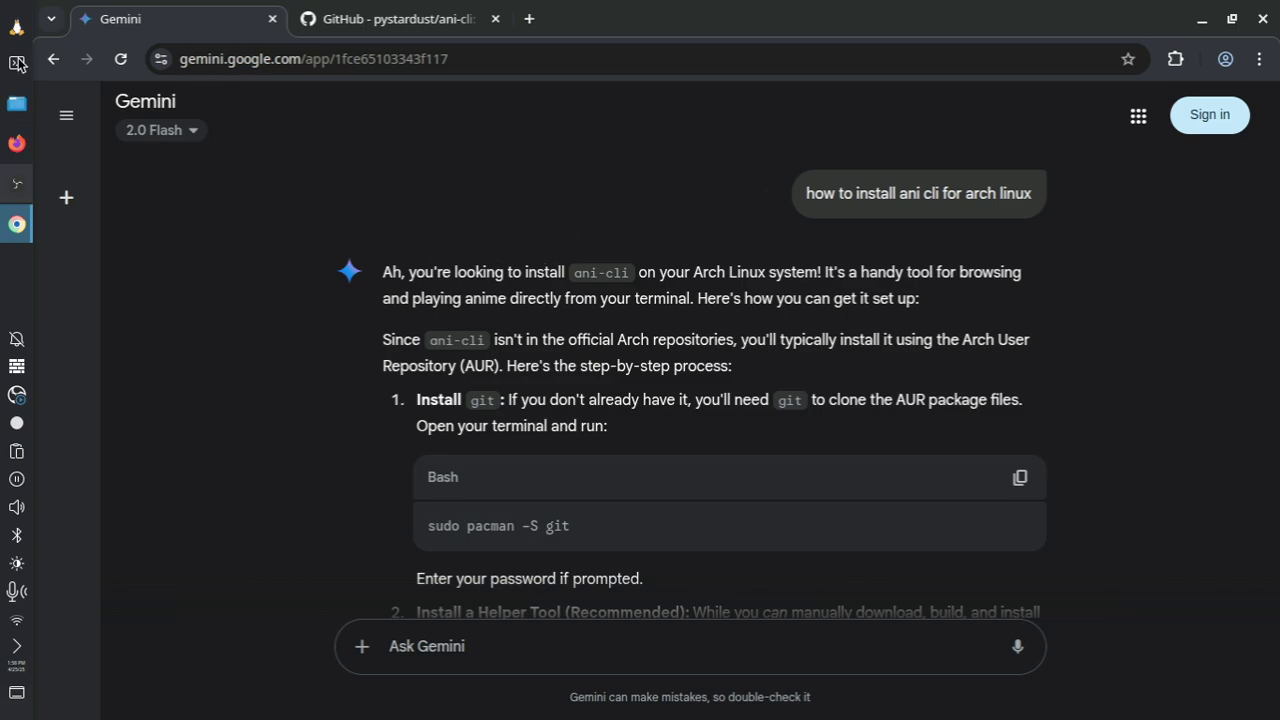
# Run Gemini's command sudo pacman -S git in a Konsole terminal, entering the account password and approving the installation with y.
pyautogui.press('super+Return')
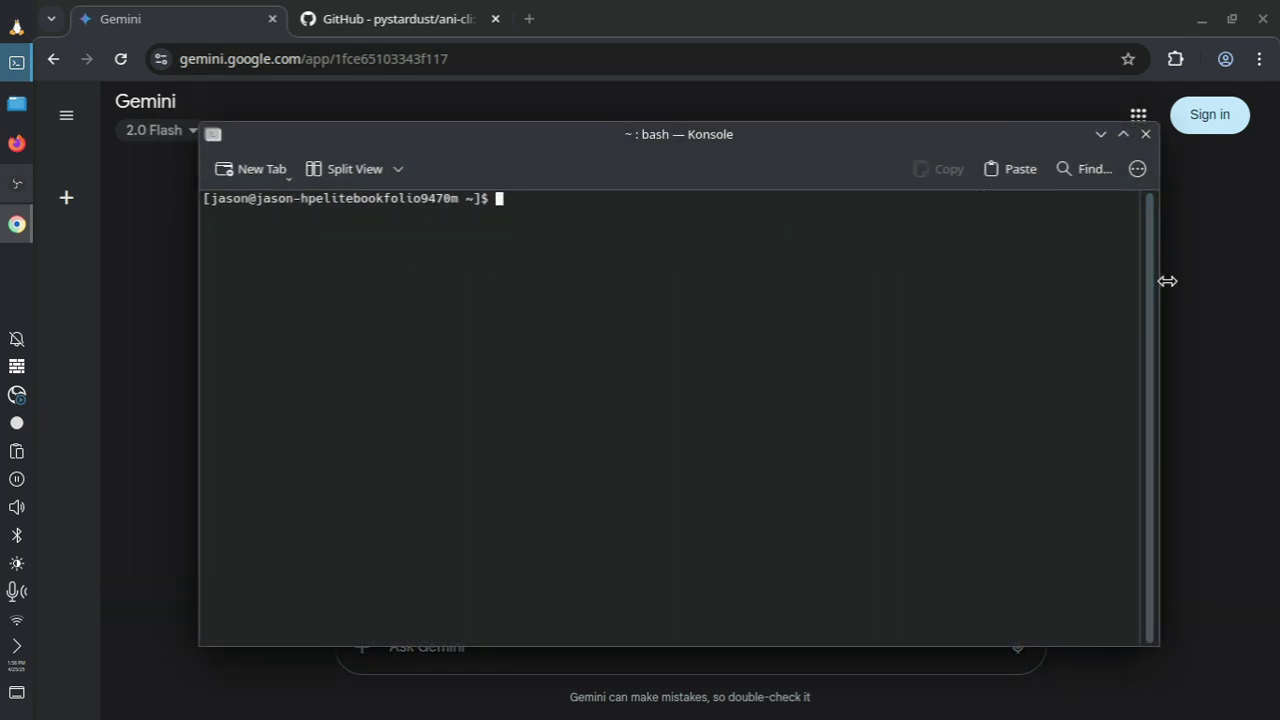
pyautogui.click(1266, 486)
pyautogui.click(1019, 478)
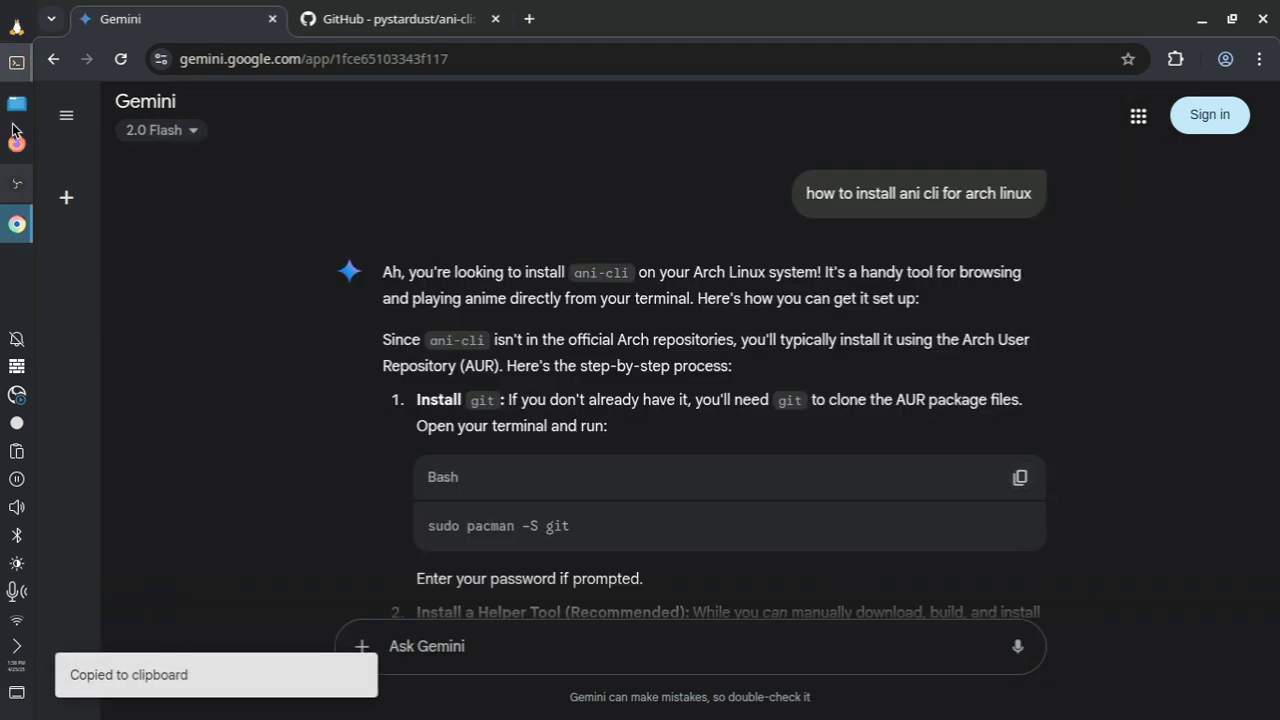
pyautogui.click(16, 64)
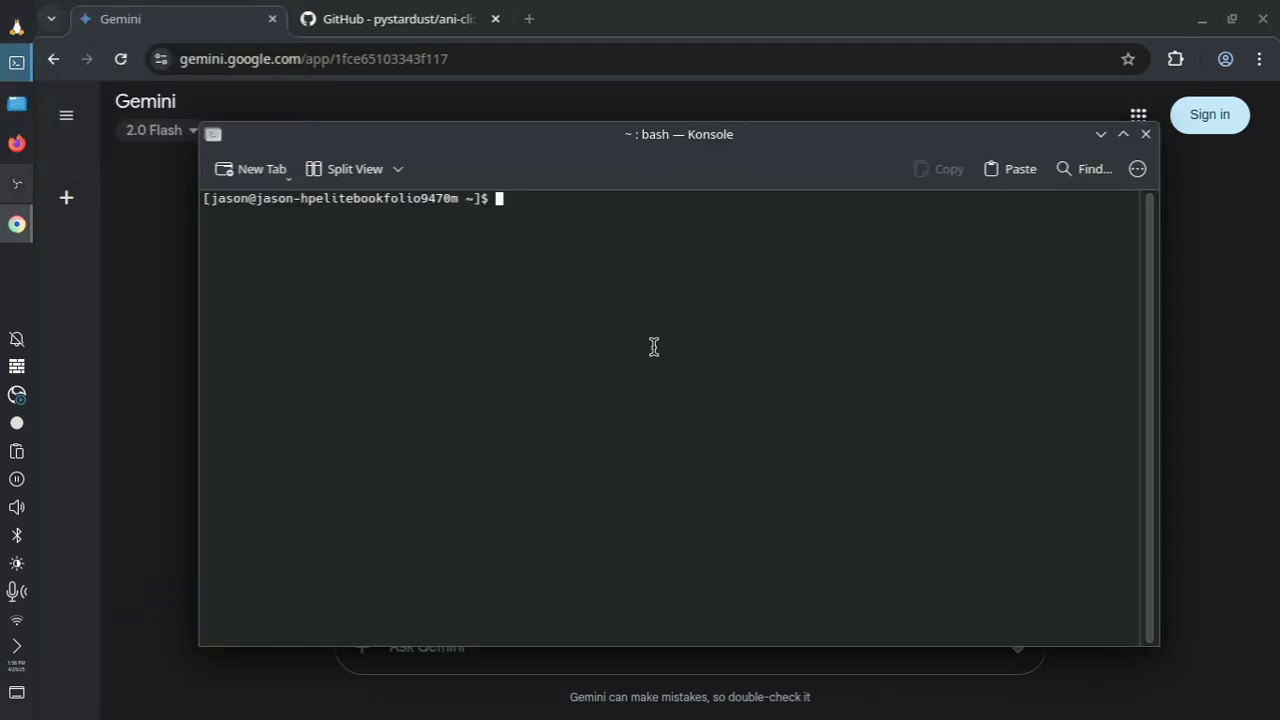
pyautogui.hotkey('ctrl', 'shift', 'v')
pyautogui.press('Return')
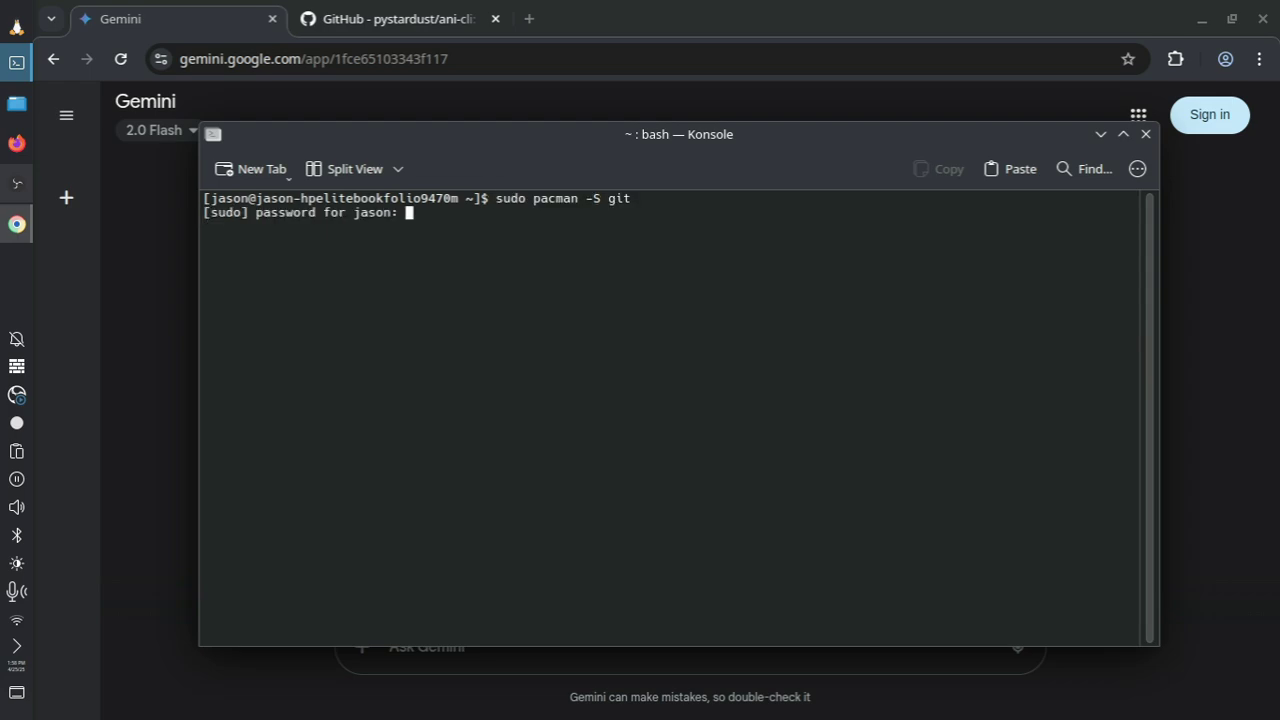
pyautogui.press('Return')
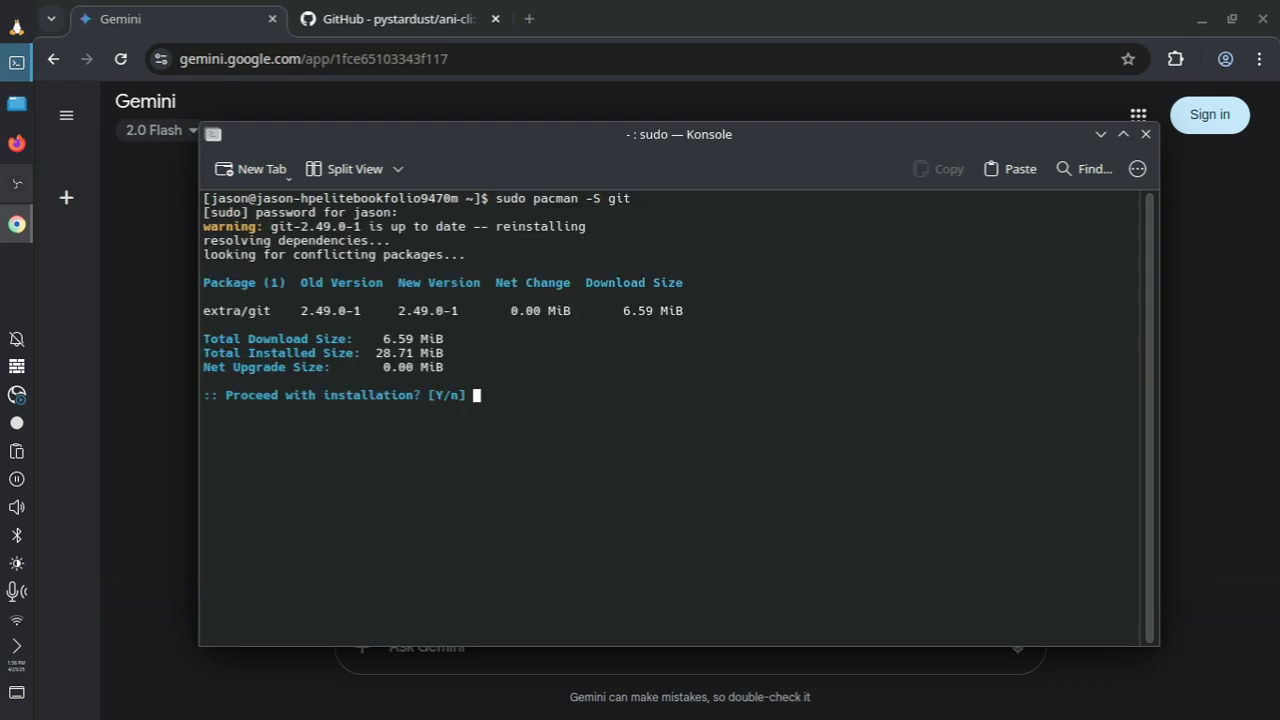
pyautogui.press('Return')
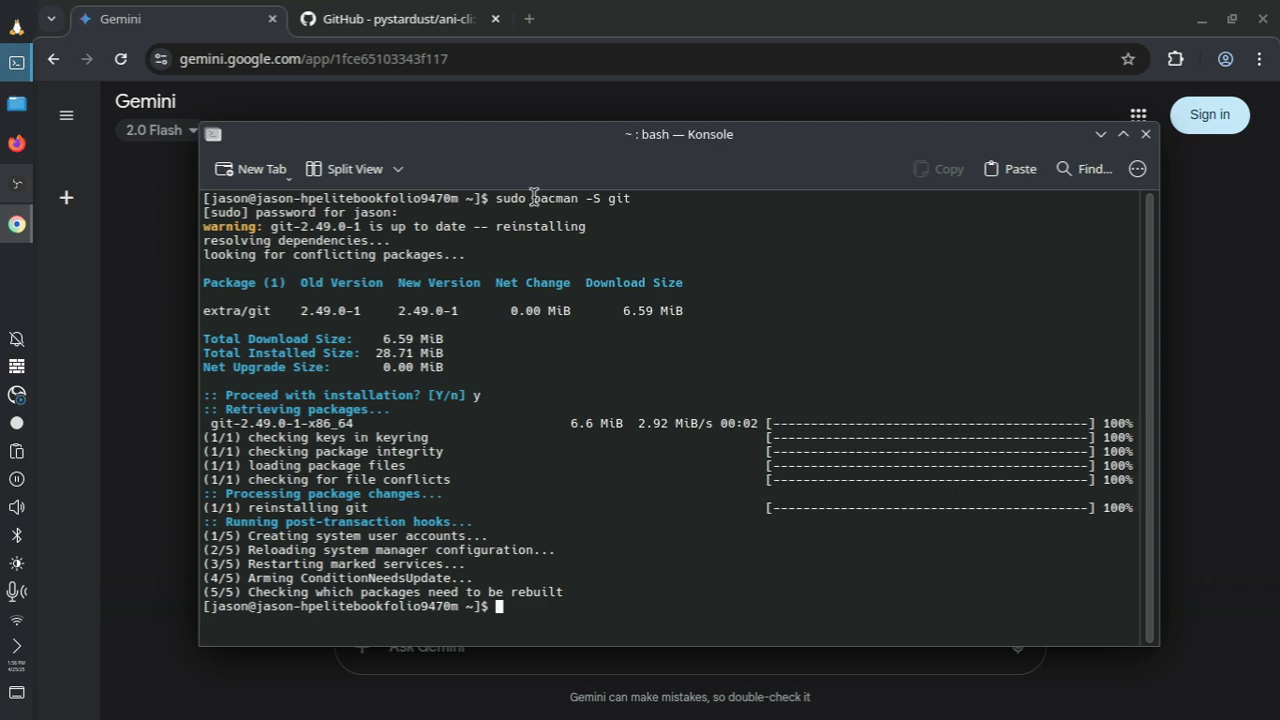
pyautogui.click(1100, 134)
pyautogui.scroll(-1, 690, 329)
pyautogui.scroll(1, 650, 332)
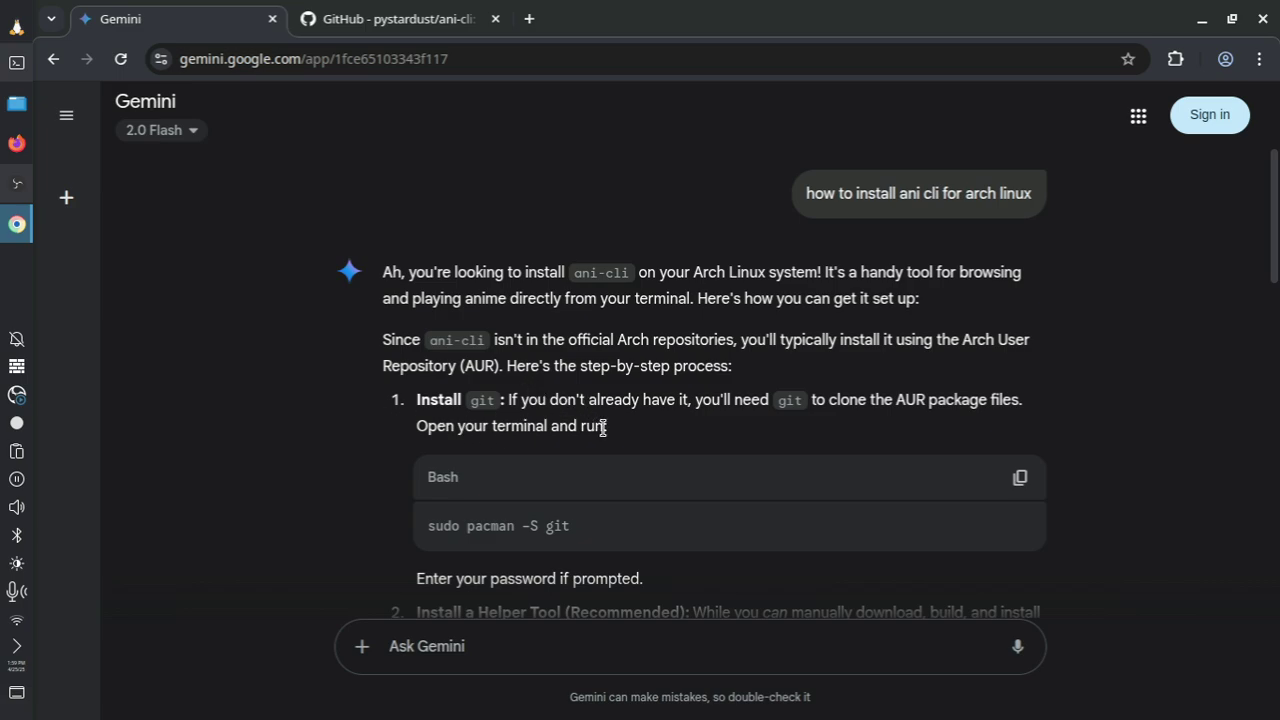
pyautogui.scroll(-3, 873, 432)
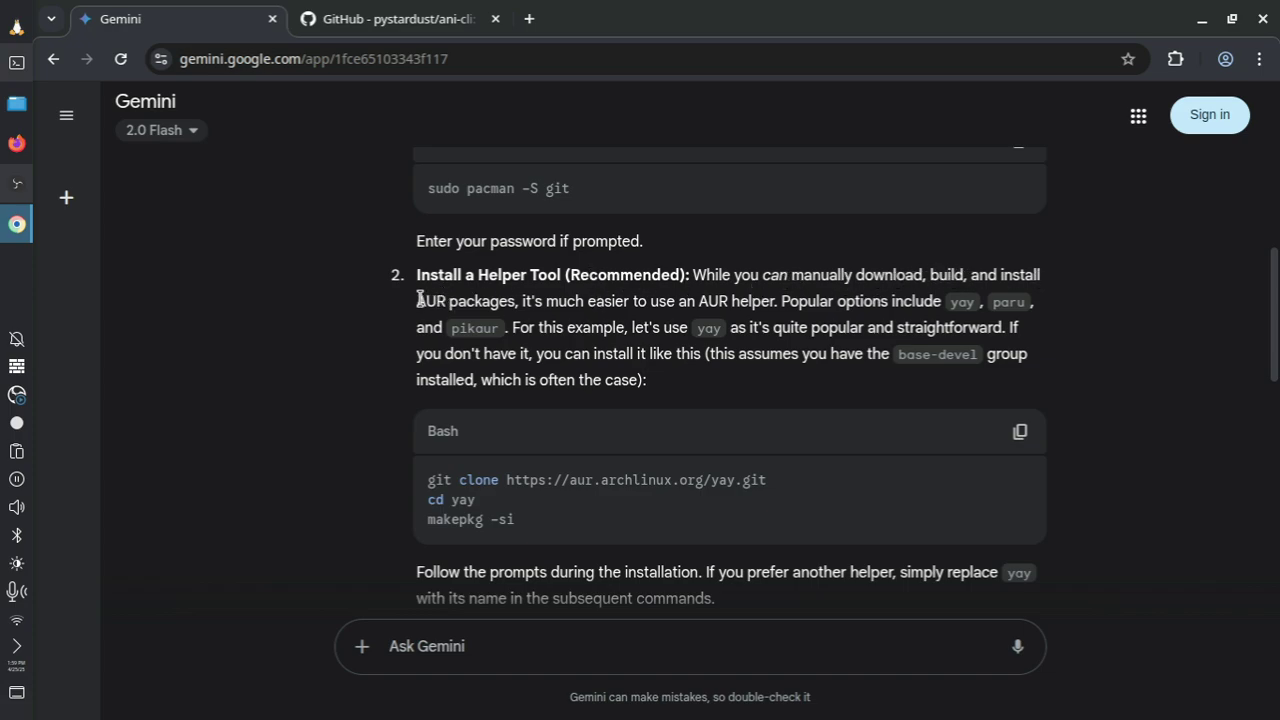
pyautogui.scroll(-1, 583, 335)
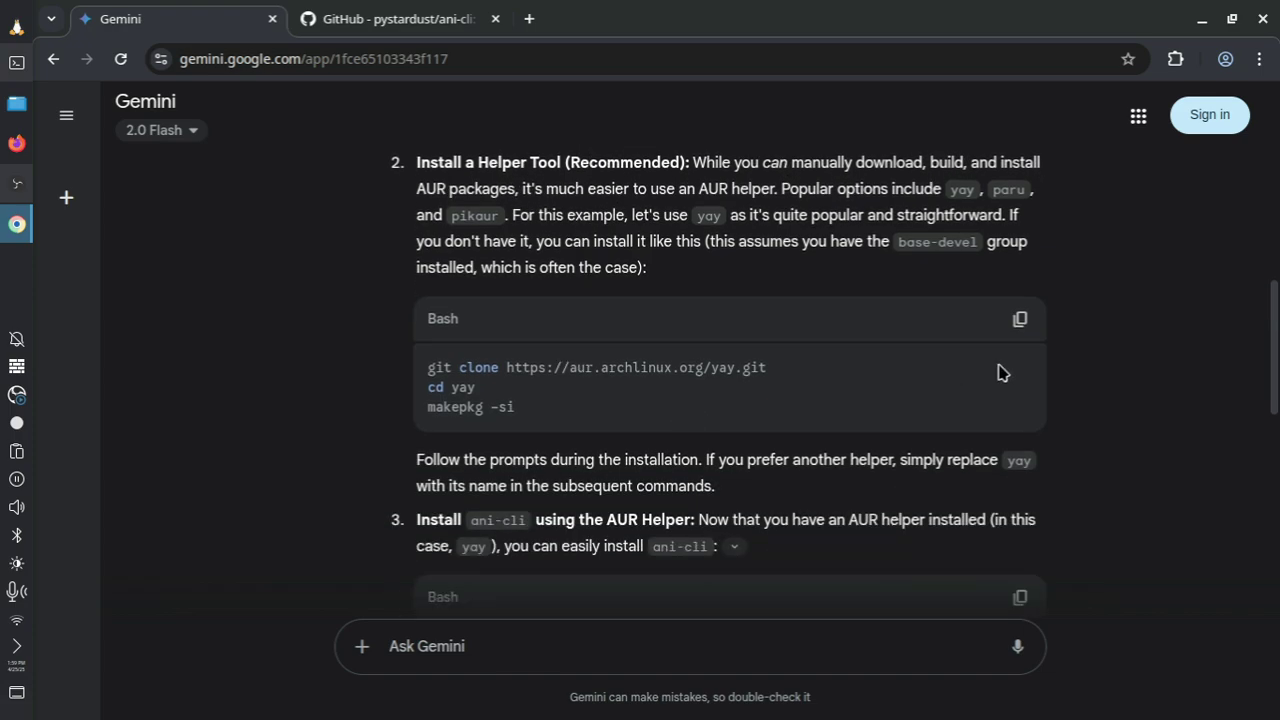
pyautogui.click(1020, 318)
pyautogui.click(16, 62)
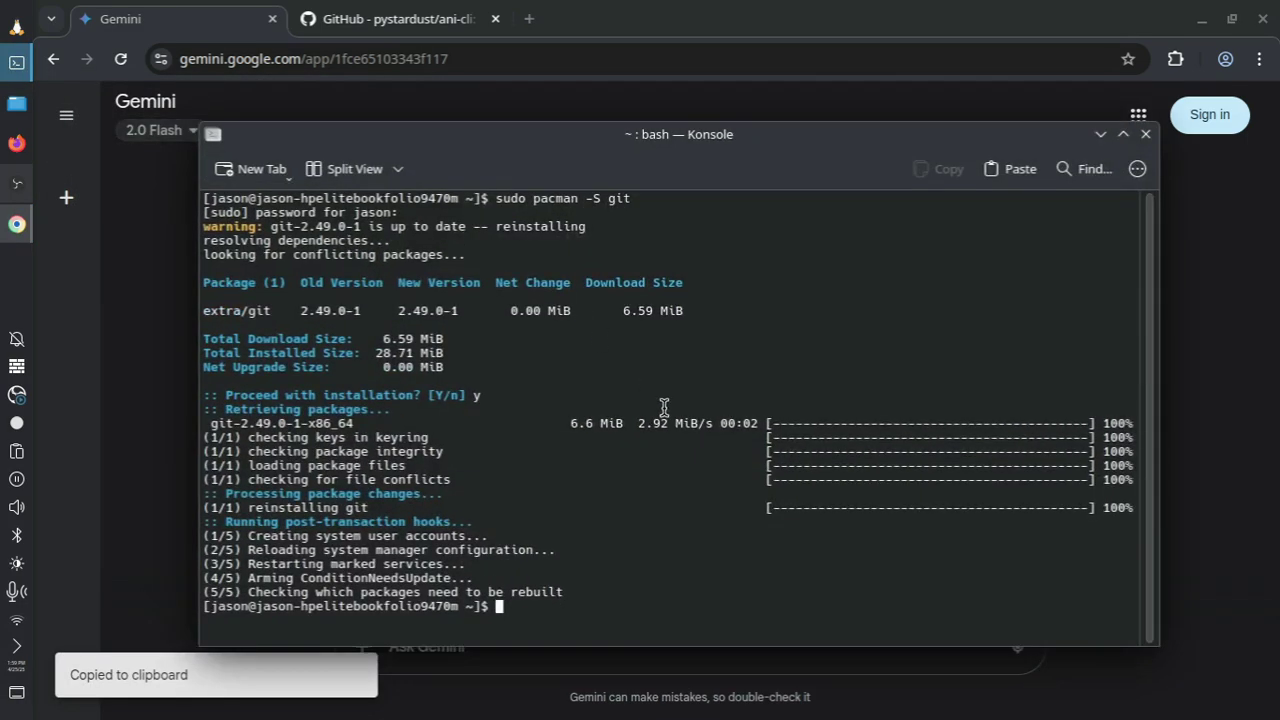
pyautogui.hotkey('ctrl', 'shift', 'v')
pyautogui.press('Return')
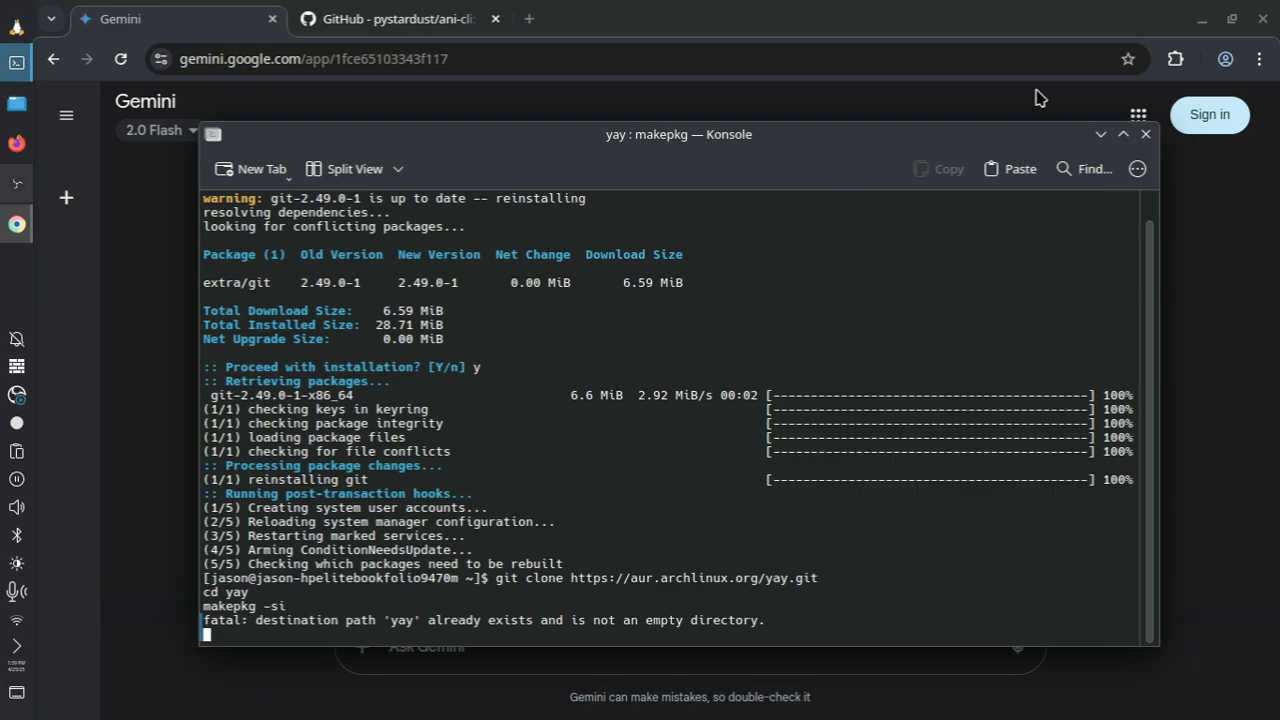
# Return to Gemini and look through the remaining instructions for installing ani-cli with the AUR helper.
pyautogui.click(1100, 134)
pyautogui.scroll(-4, 518, 365)
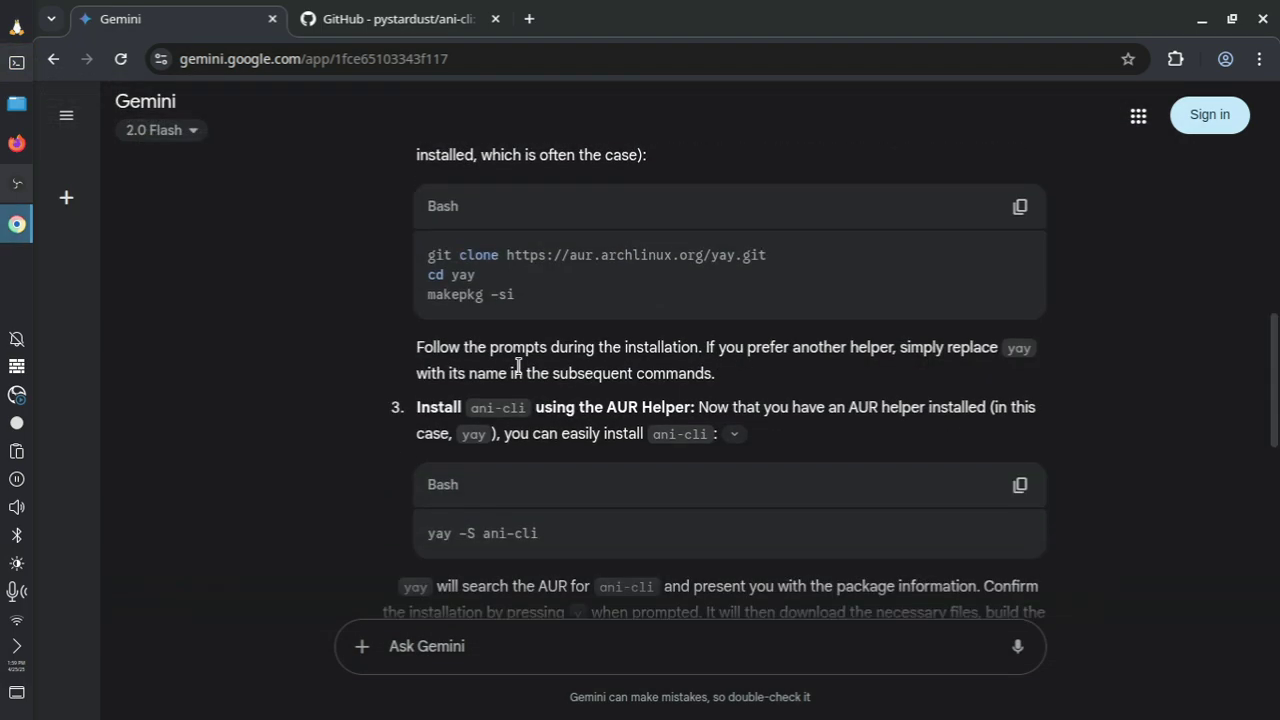
pyautogui.scroll(-2, 574, 342)
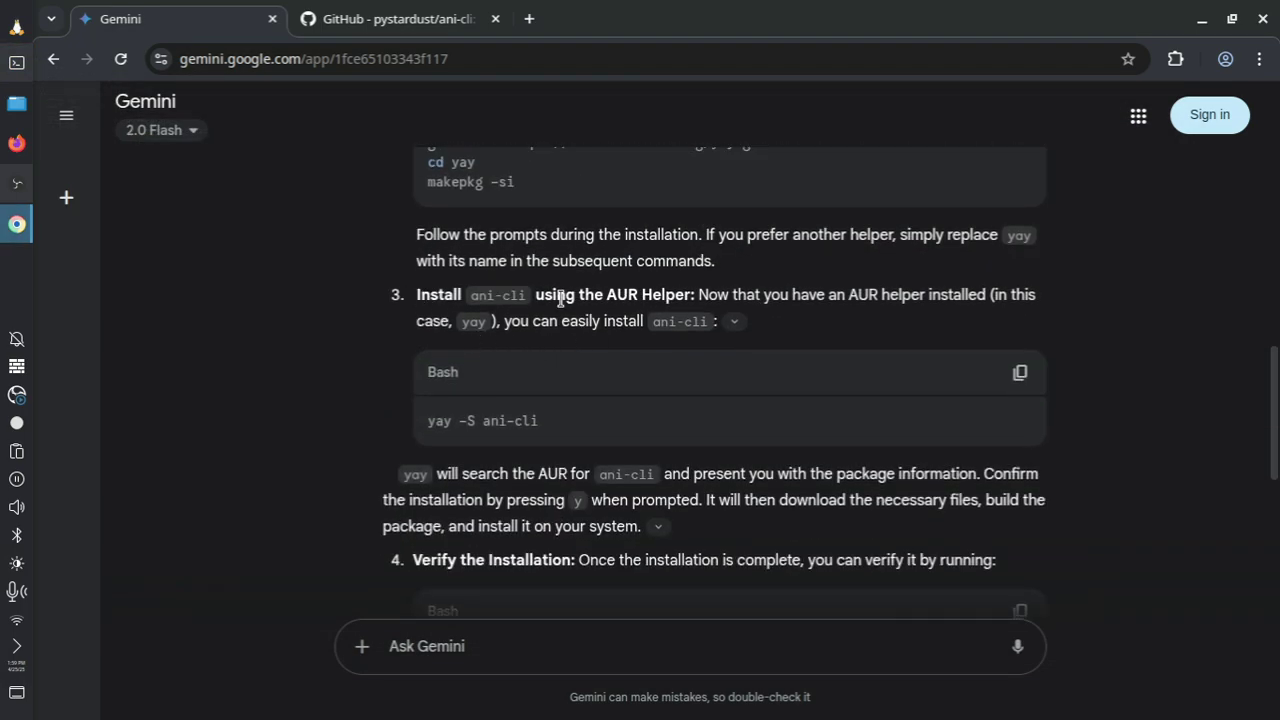
pyautogui.scroll(-5, 608, 314)
pyautogui.scroll(5, 520, 340)
pyautogui.scroll(4, 417, 294)
pyautogui.scroll(-4, 503, 416)
# Copy the yay -S ani-cli command from Gemini's third step and go back to Konsole.
pyautogui.click(1020, 372)
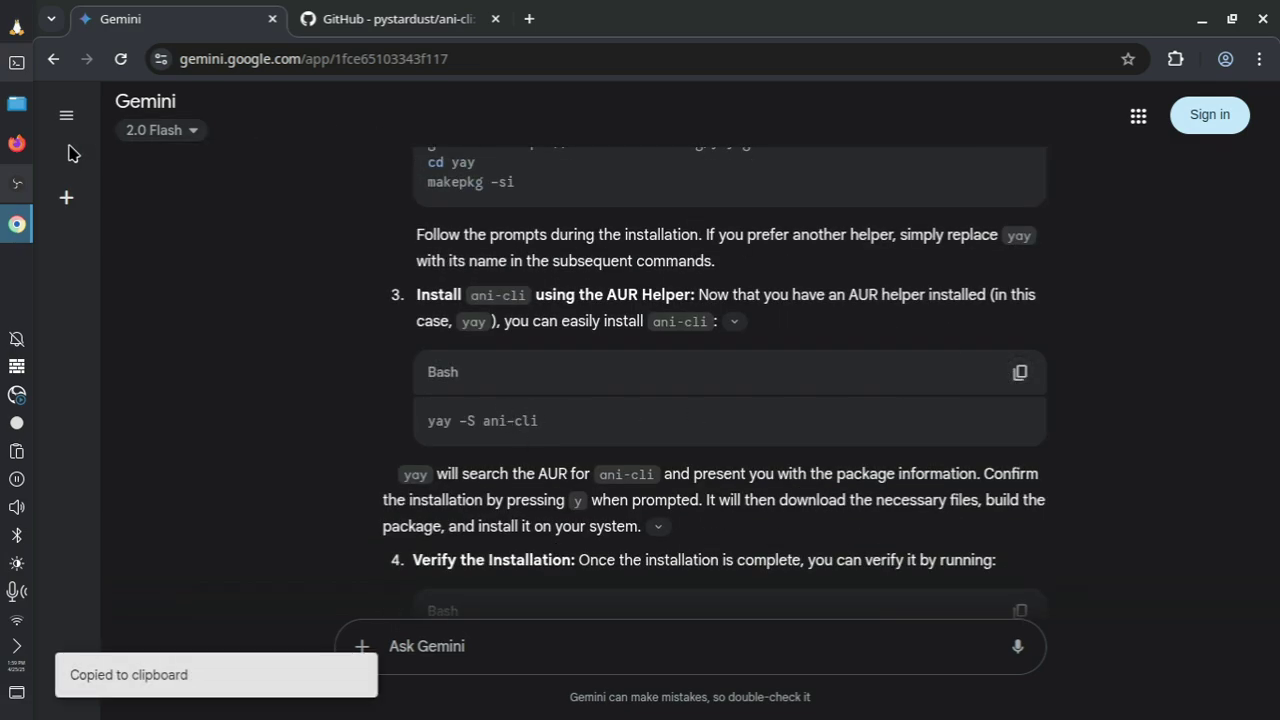
pyautogui.click(8, 66)
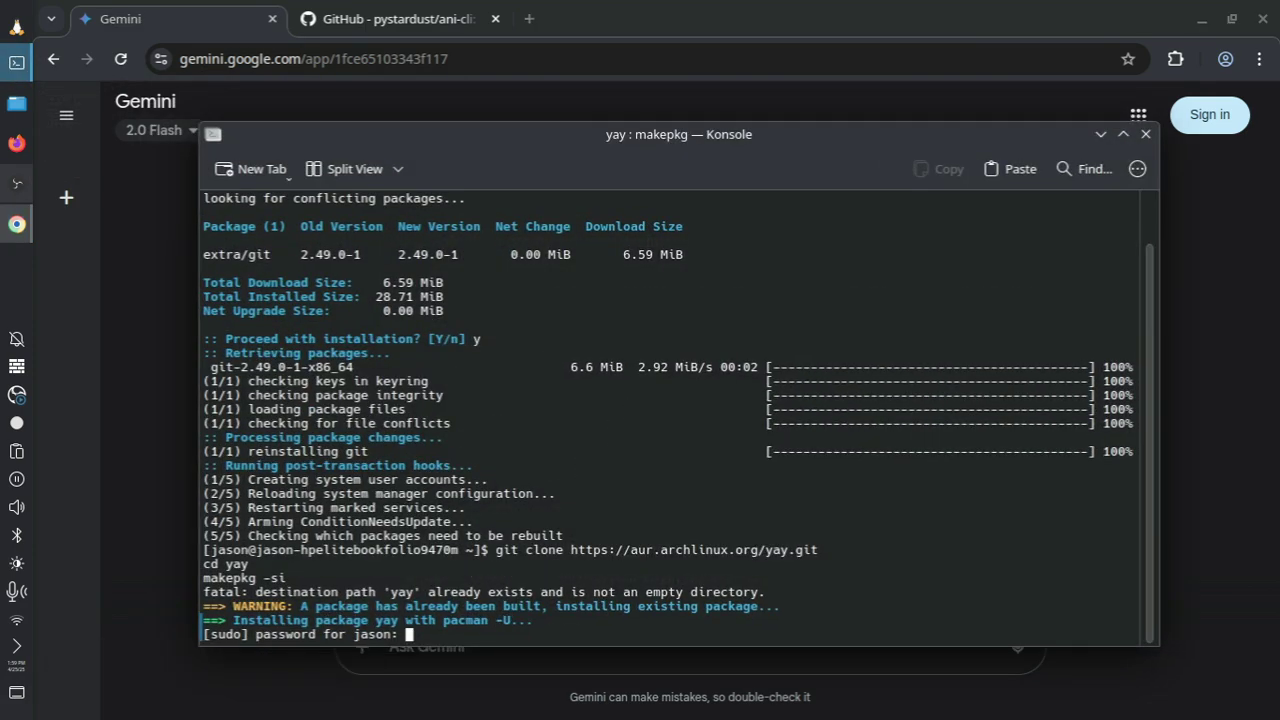
pyautogui.click(1166, 354)
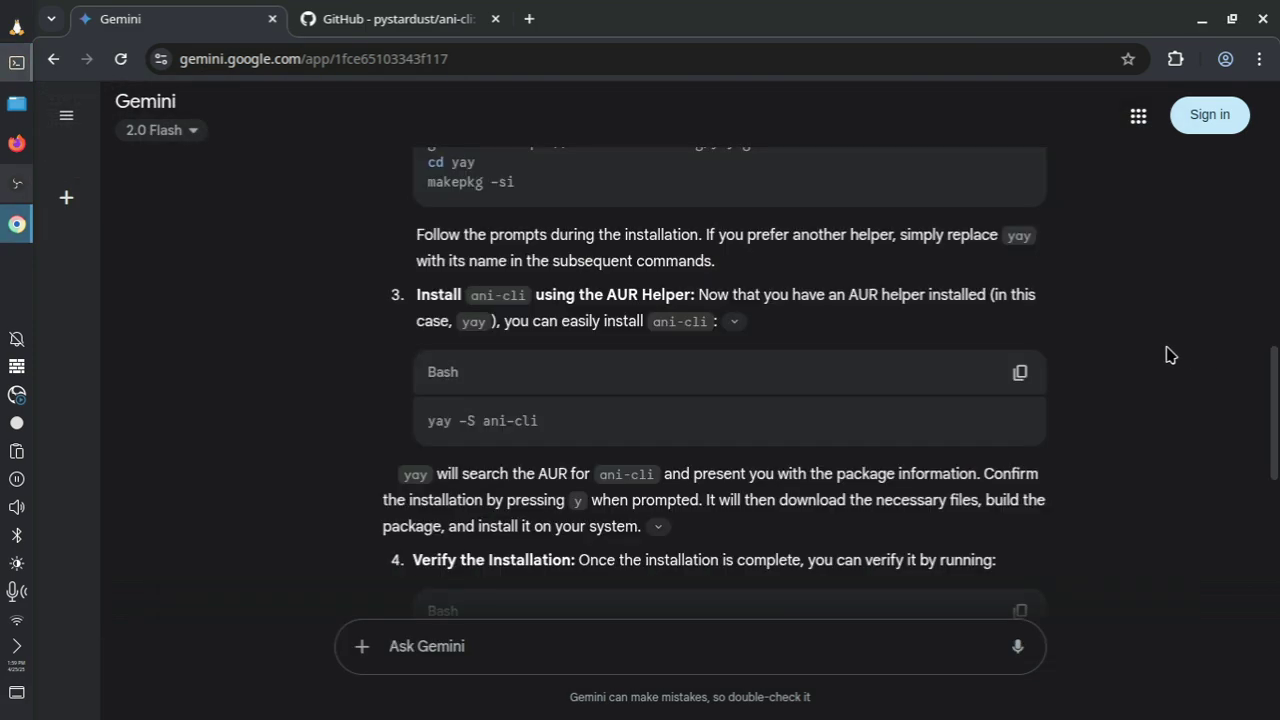
pyautogui.click(1020, 372)
pyautogui.hotkey('alt', 'Tab')
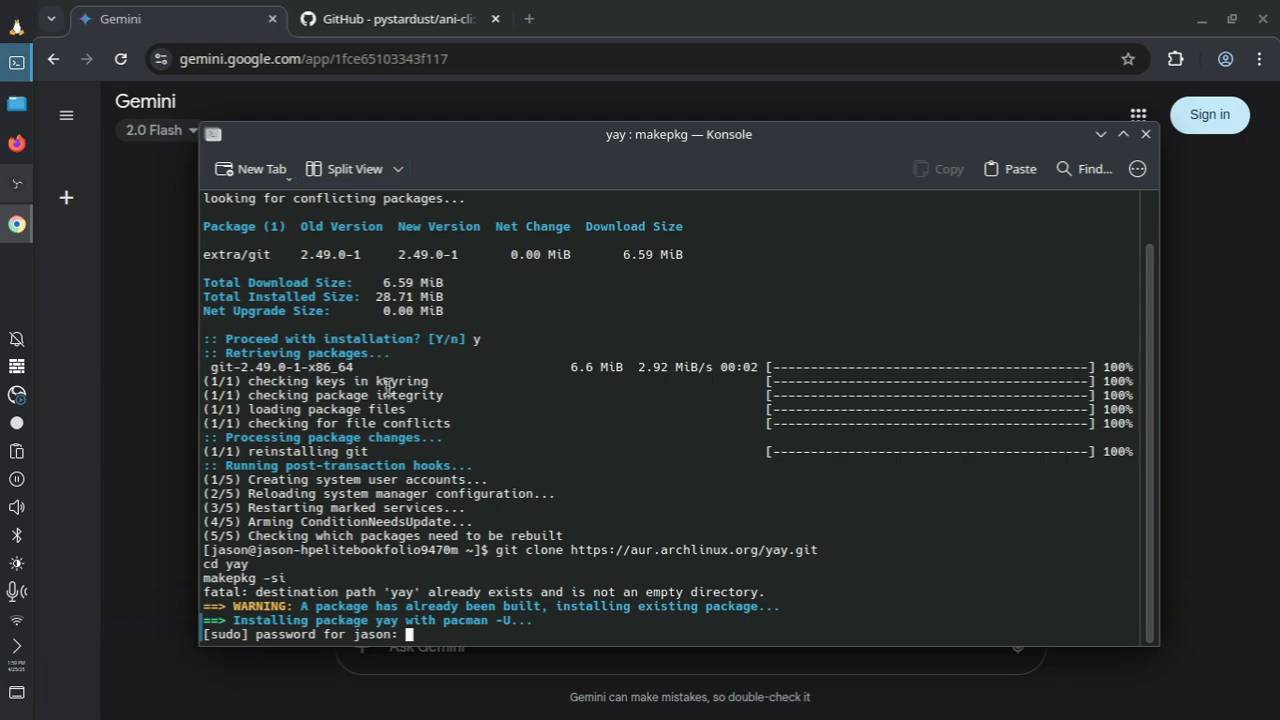
# Maximize the Konsole window, enter the account password at the sudo prompt and approve the yay installation.
pyautogui.press('super+Page_Up')
pyautogui.moveTo(36, 527); pyautogui.dragTo(309, 527)
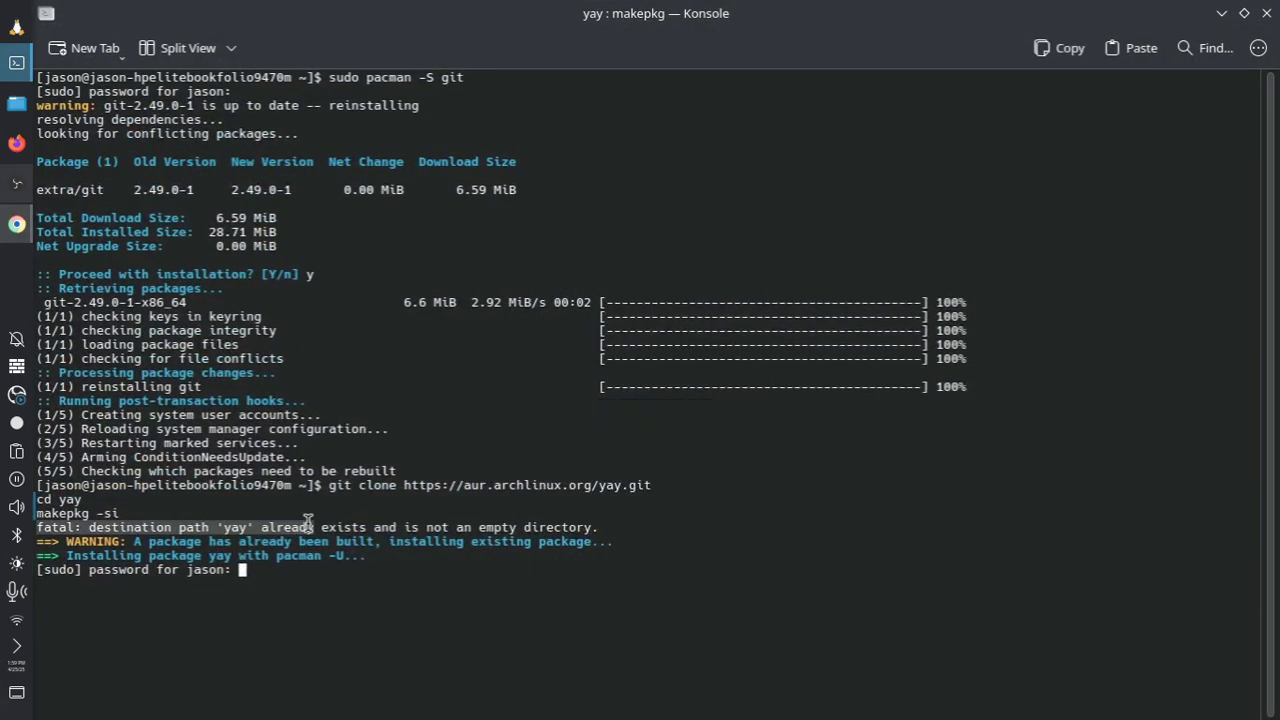
pyautogui.press('Return')
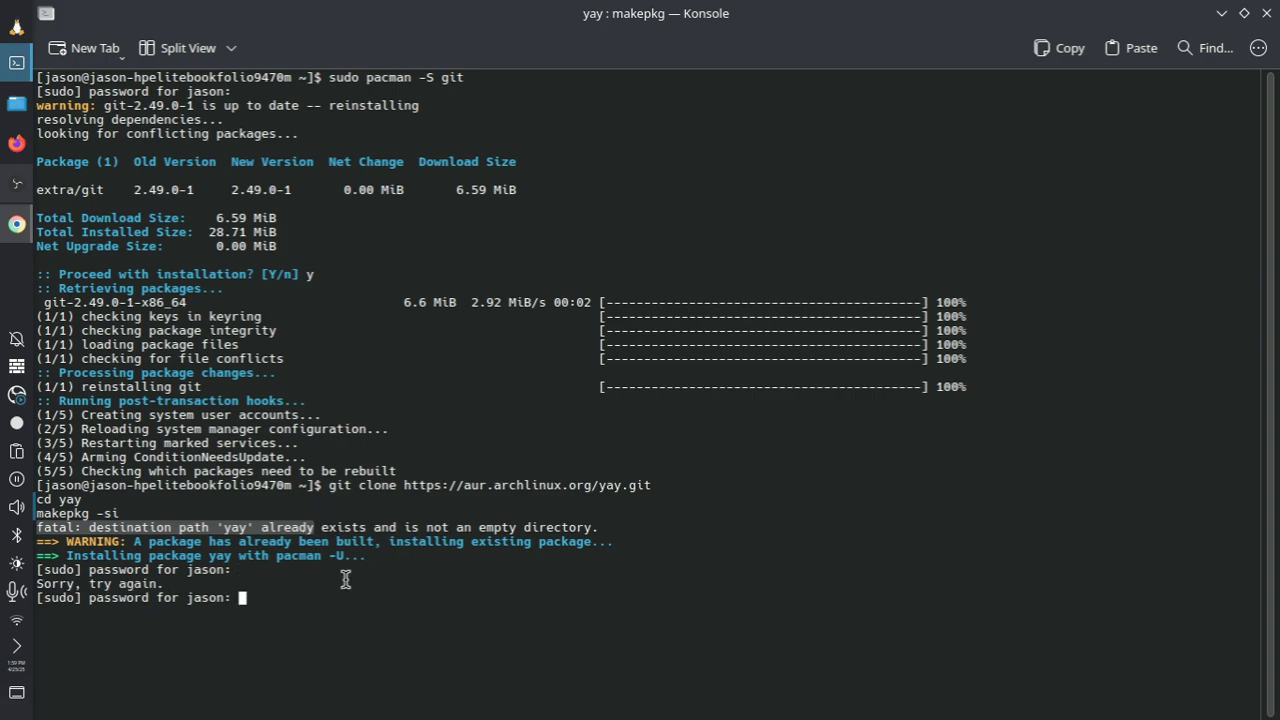
pyautogui.press('Return')
pyautogui.press('Return')
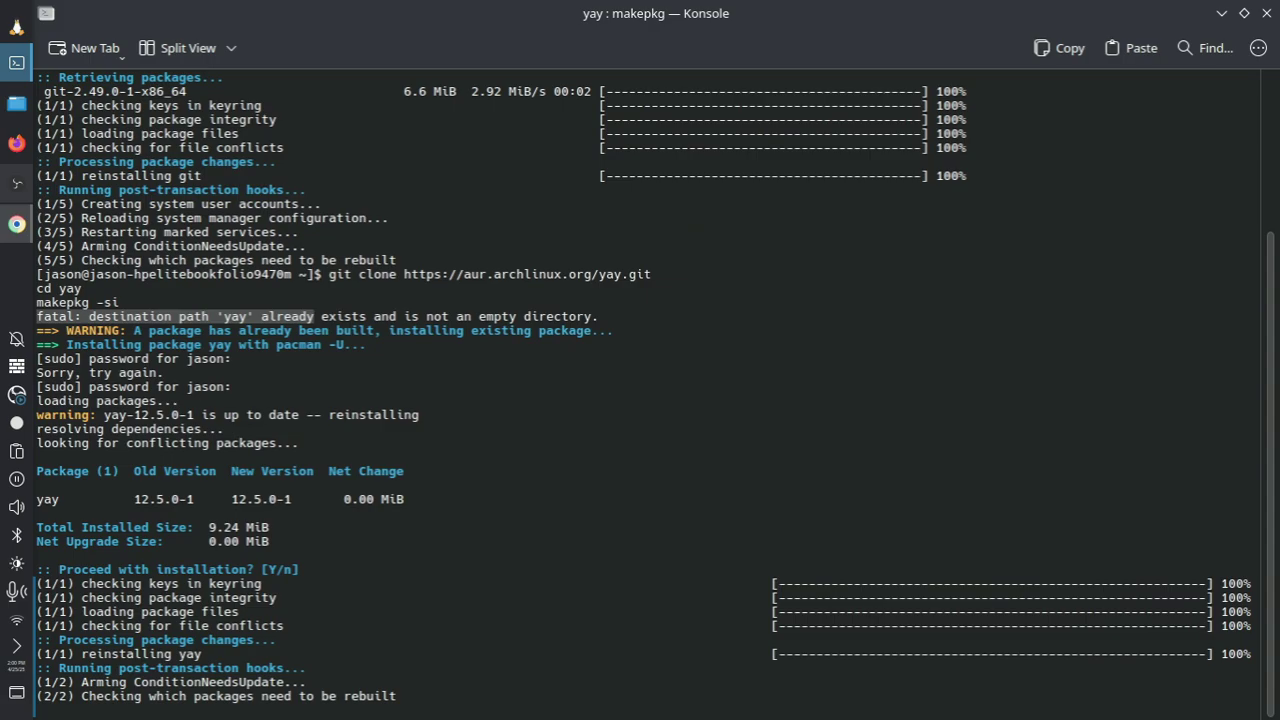
# Copy the yay -S ani-cli command from Gemini's answer and run it in Konsole.
pyautogui.click(1221, 14)
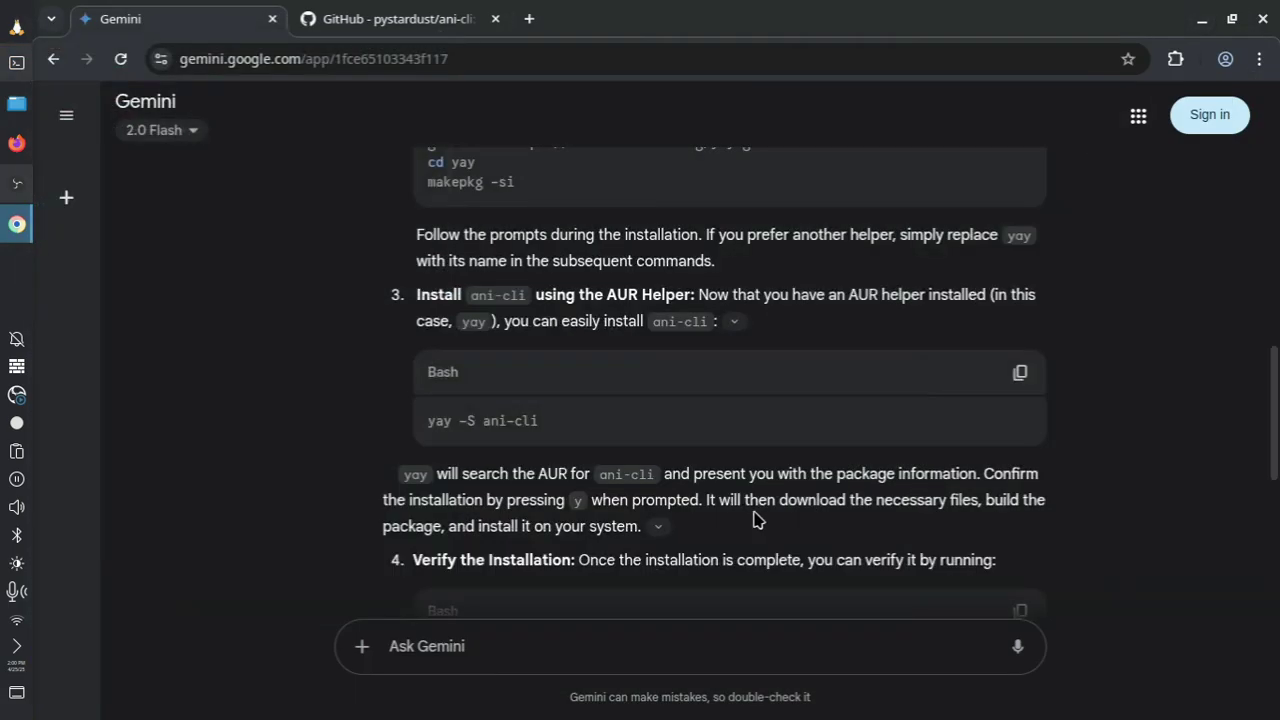
pyautogui.click(1019, 372)
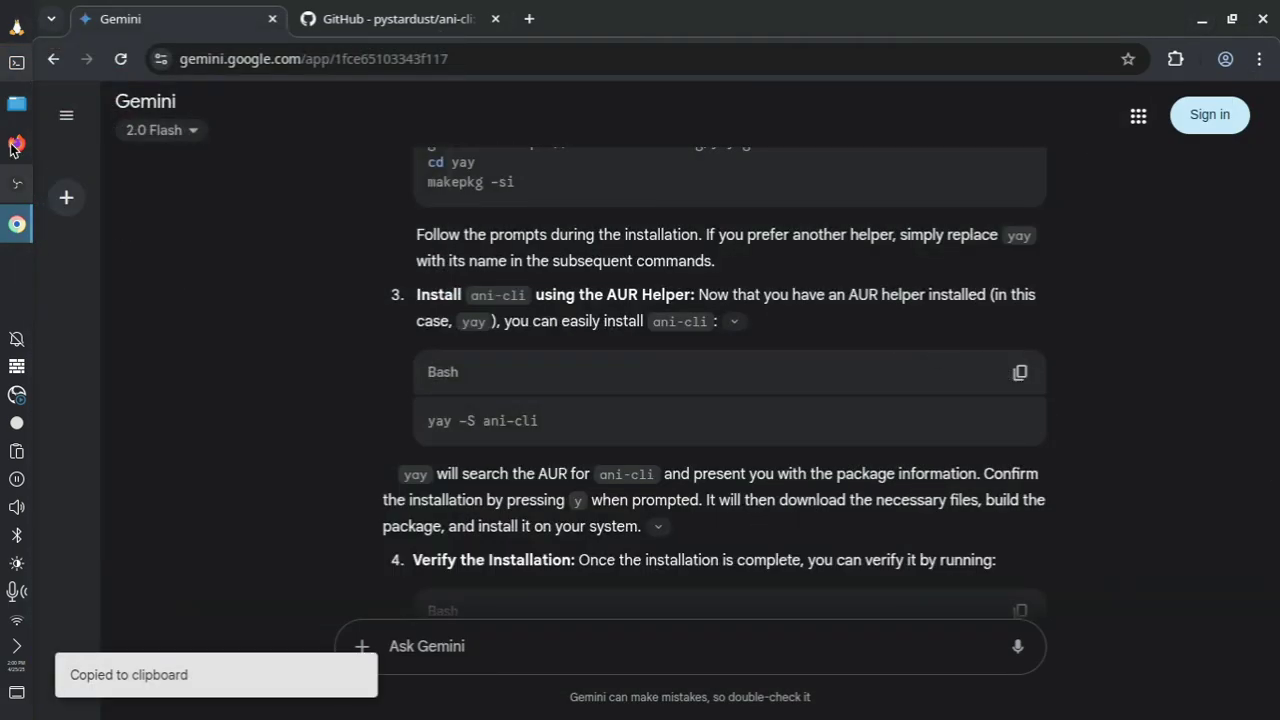
pyautogui.click(16, 61)
pyautogui.hotkey('ctrl', 'shift', 'v')
pyautogui.press('Return')
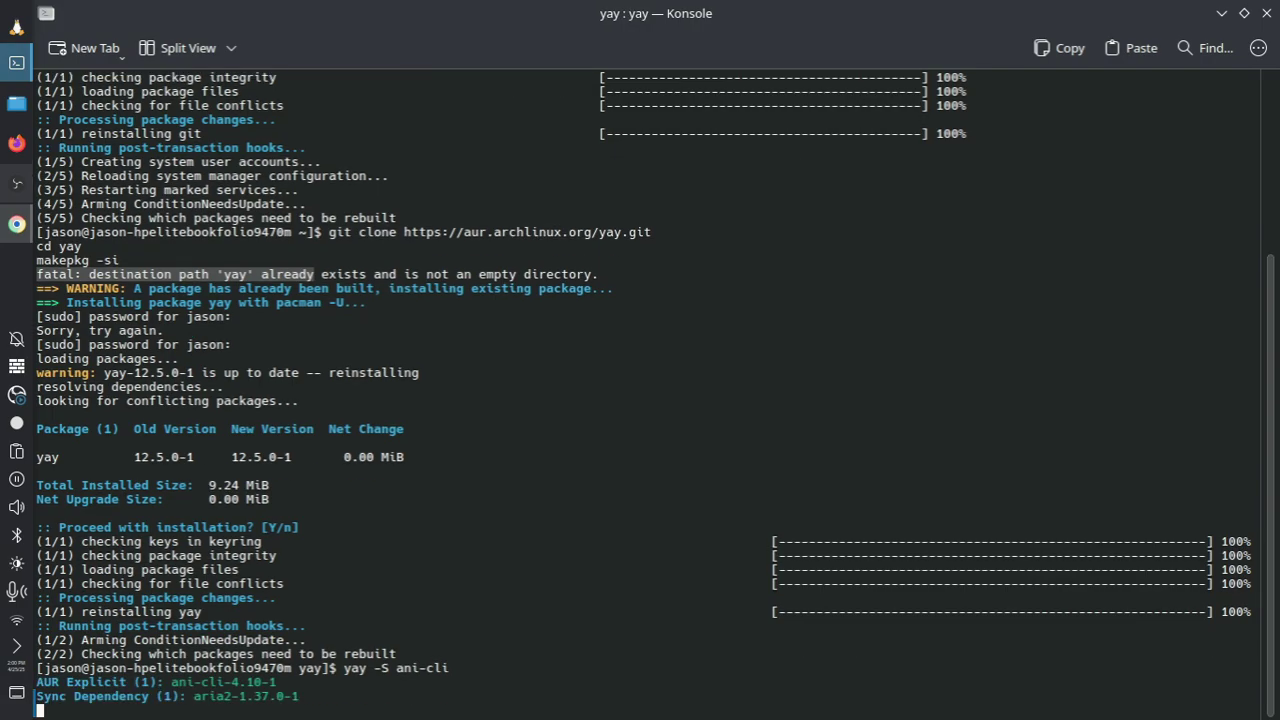
# Accept the default None for cleanBuild and diffs, and answer y to install the dependencies and the ani-cli package.
pyautogui.press('Return')
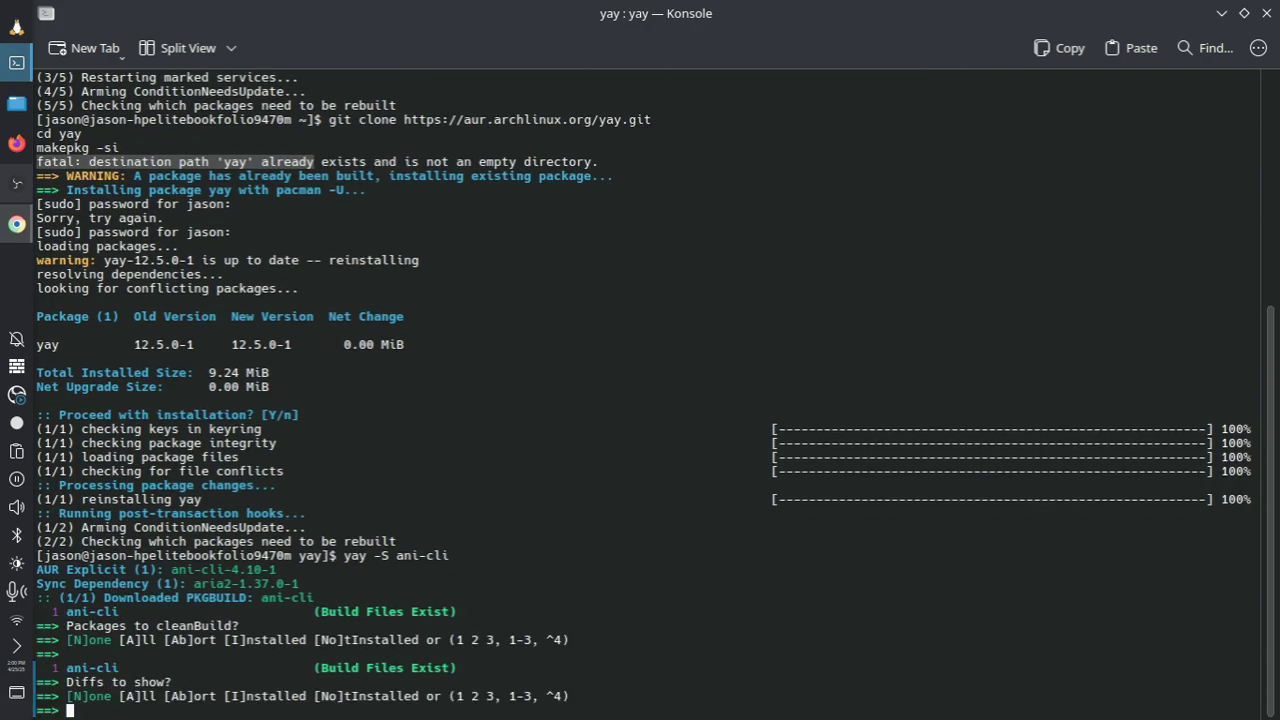
pyautogui.press('Return')
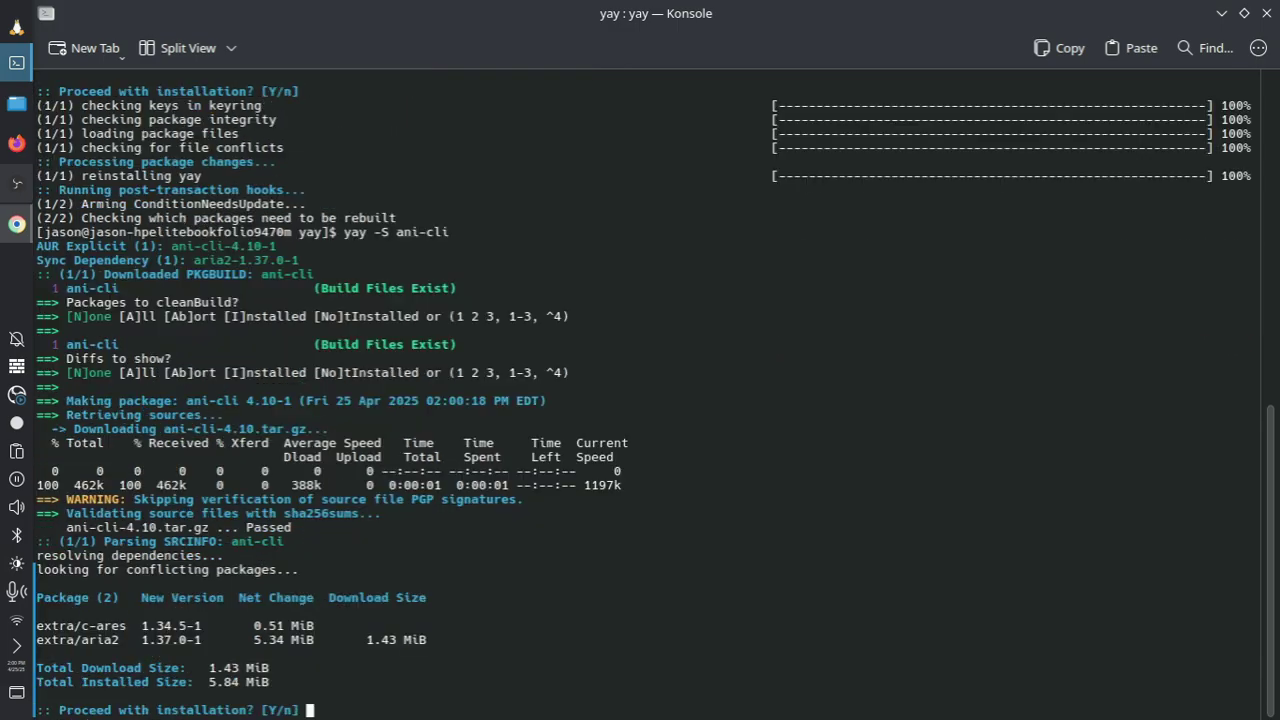
pyautogui.write('y')
pyautogui.press('Return')
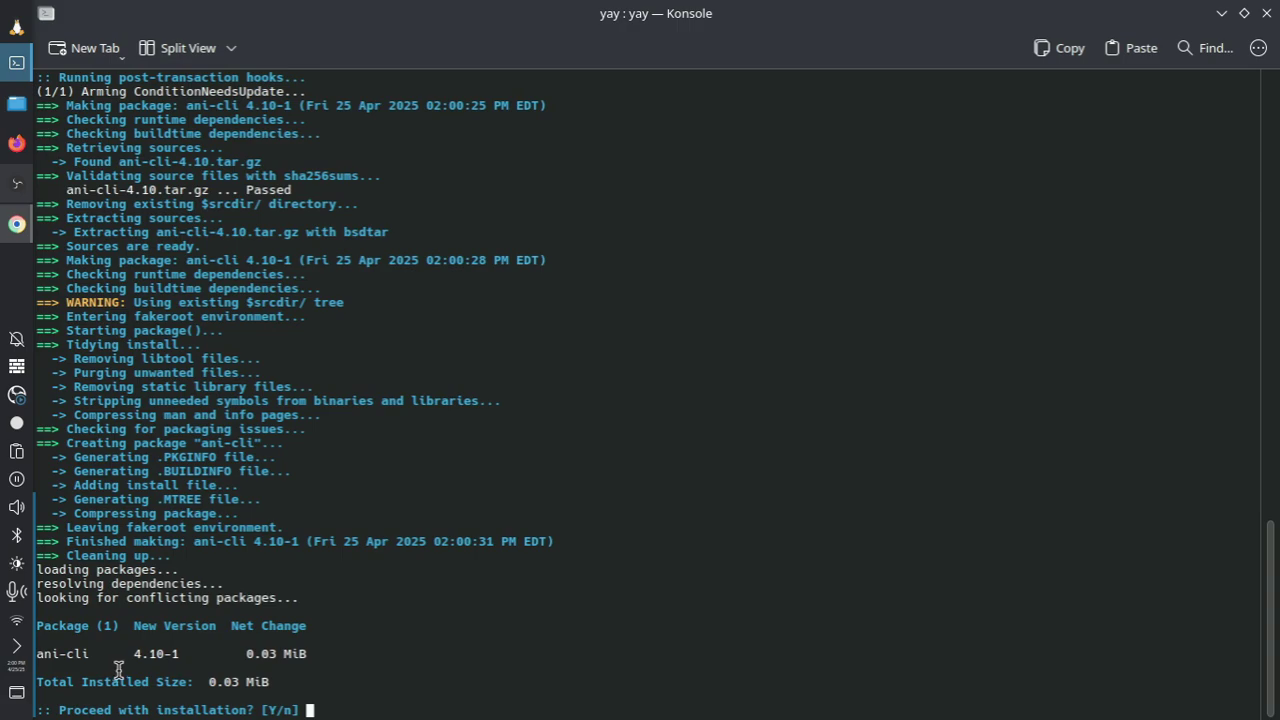
pyautogui.write('yy')
pyautogui.press('Return')
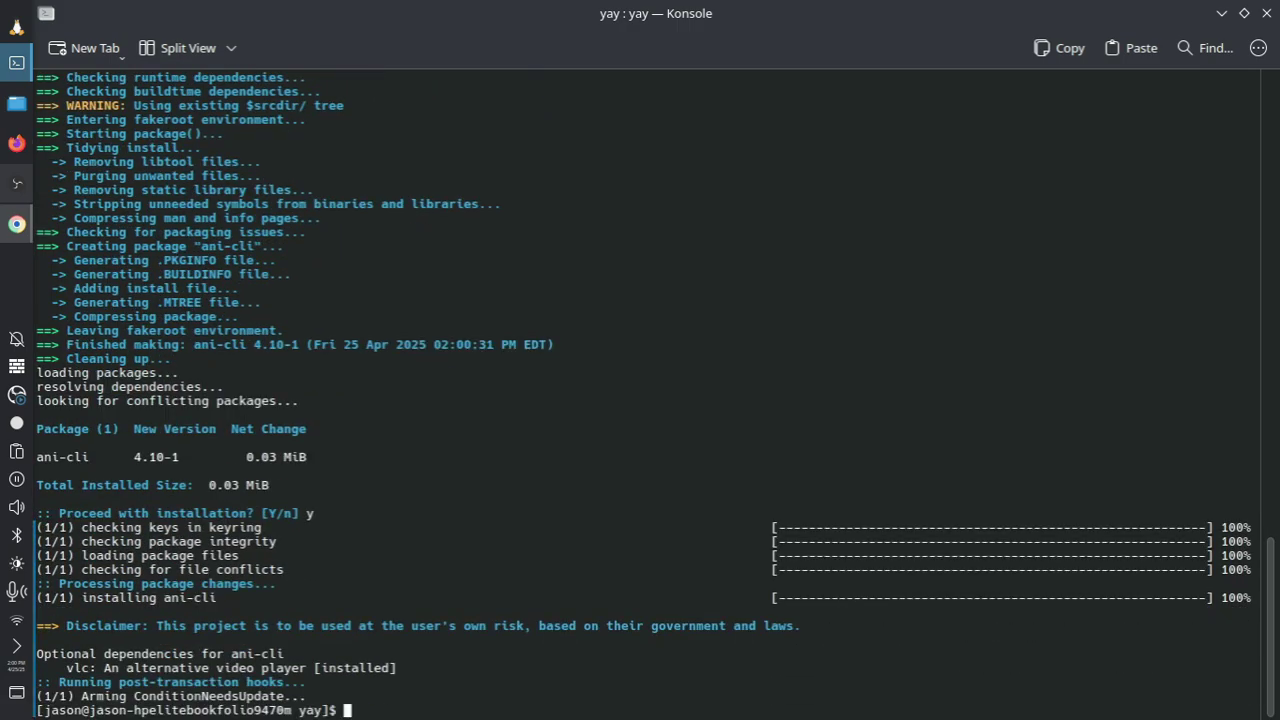
# Copy the verification command ani-cli --version from Gemini's fourth step and run it in Konsole.
pyautogui.click(1221, 13)
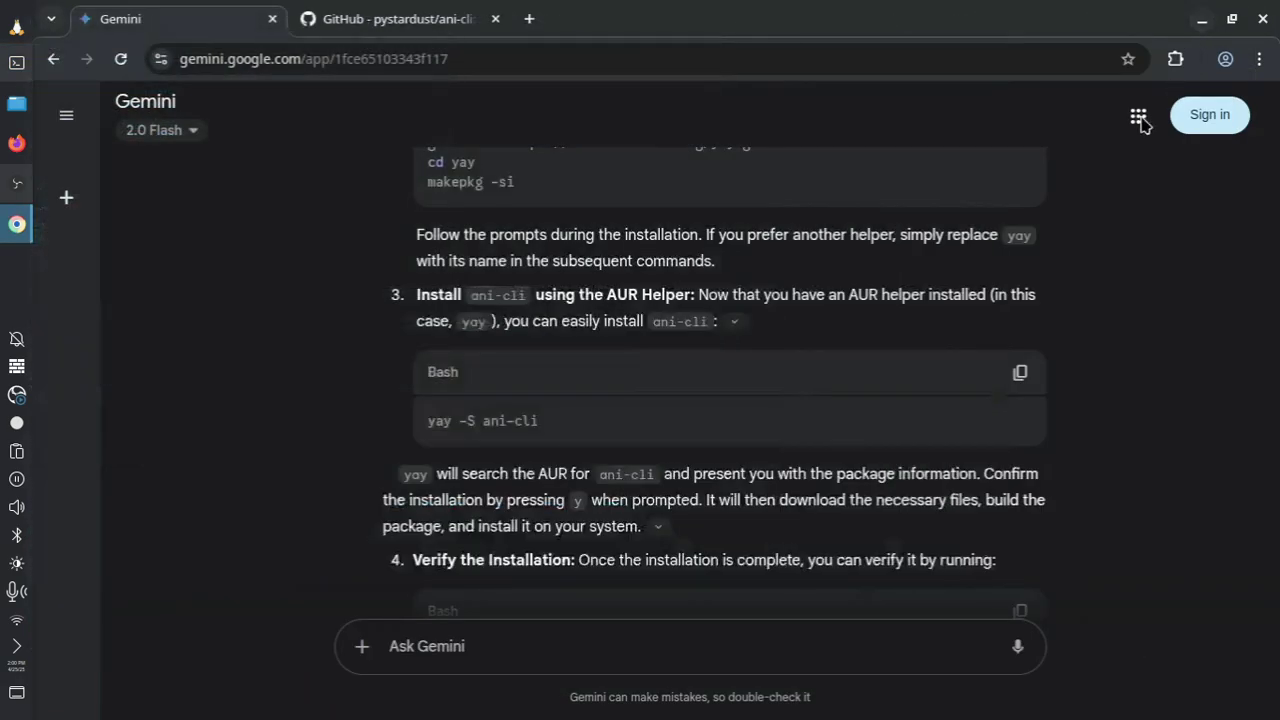
pyautogui.scroll(-1, 609, 397)
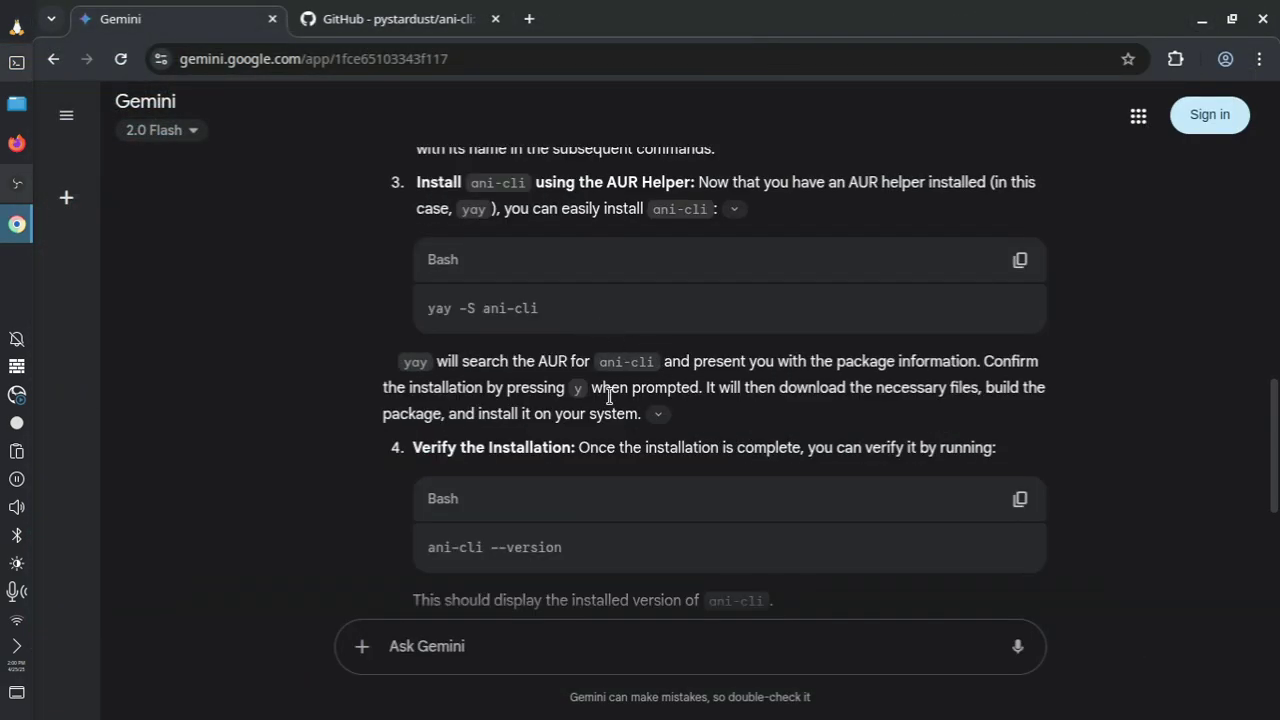
pyautogui.click(1020, 498)
pyautogui.click(10, 61)
pyautogui.hotkey('ctrl', 'shift', 'v')
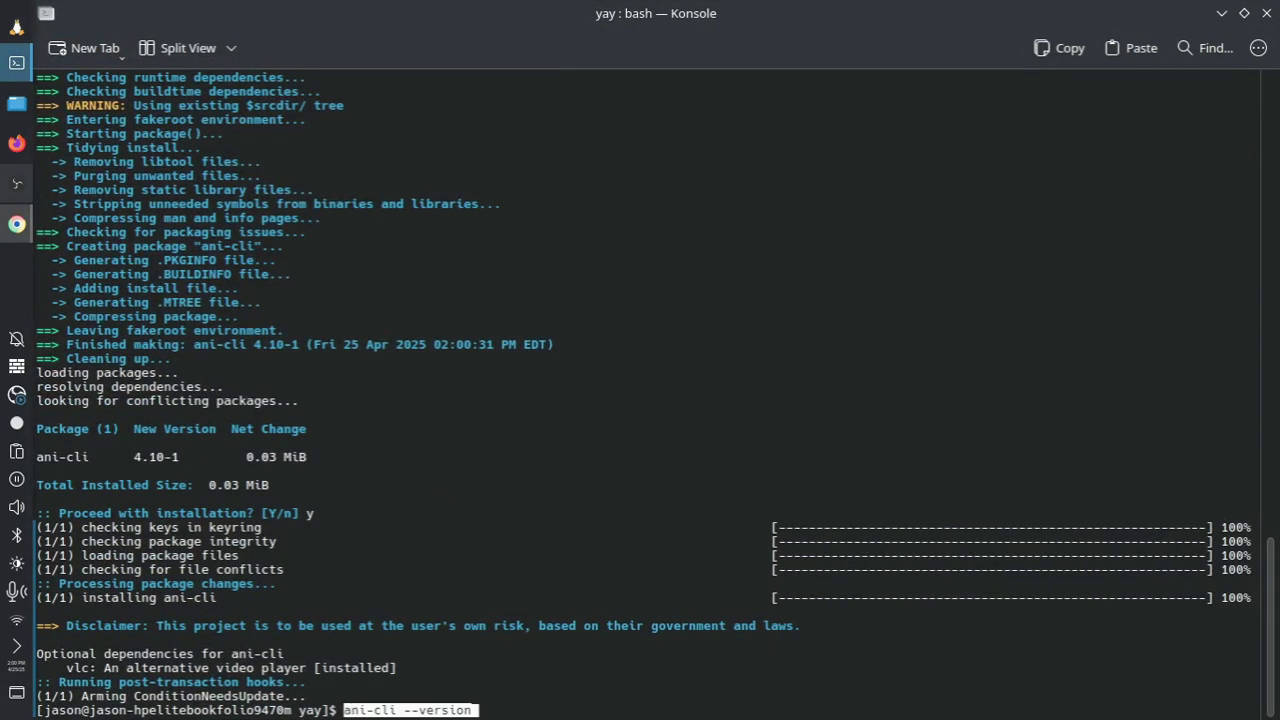
pyautogui.press('Return')
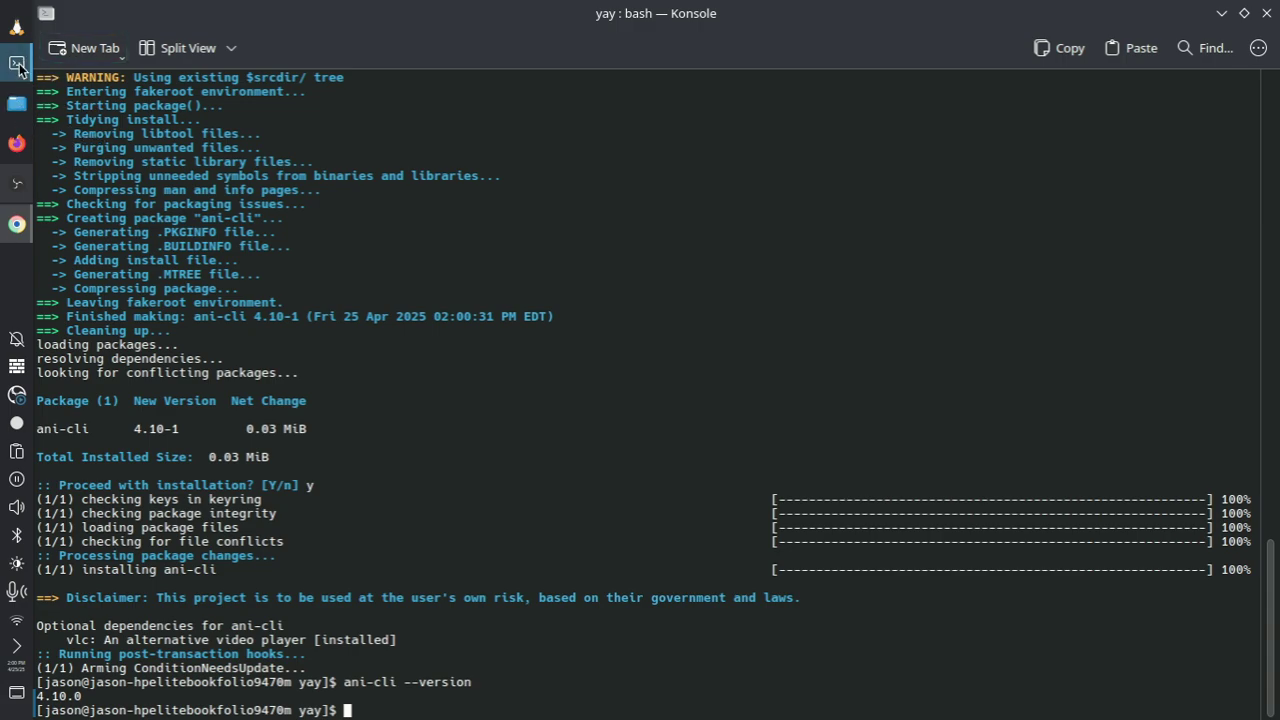
# Play the start of ani-cli-demo.webm full screen from the ani-cli GitHub page to examine the search command, pausing at 0:05.
pyautogui.click(17, 224)
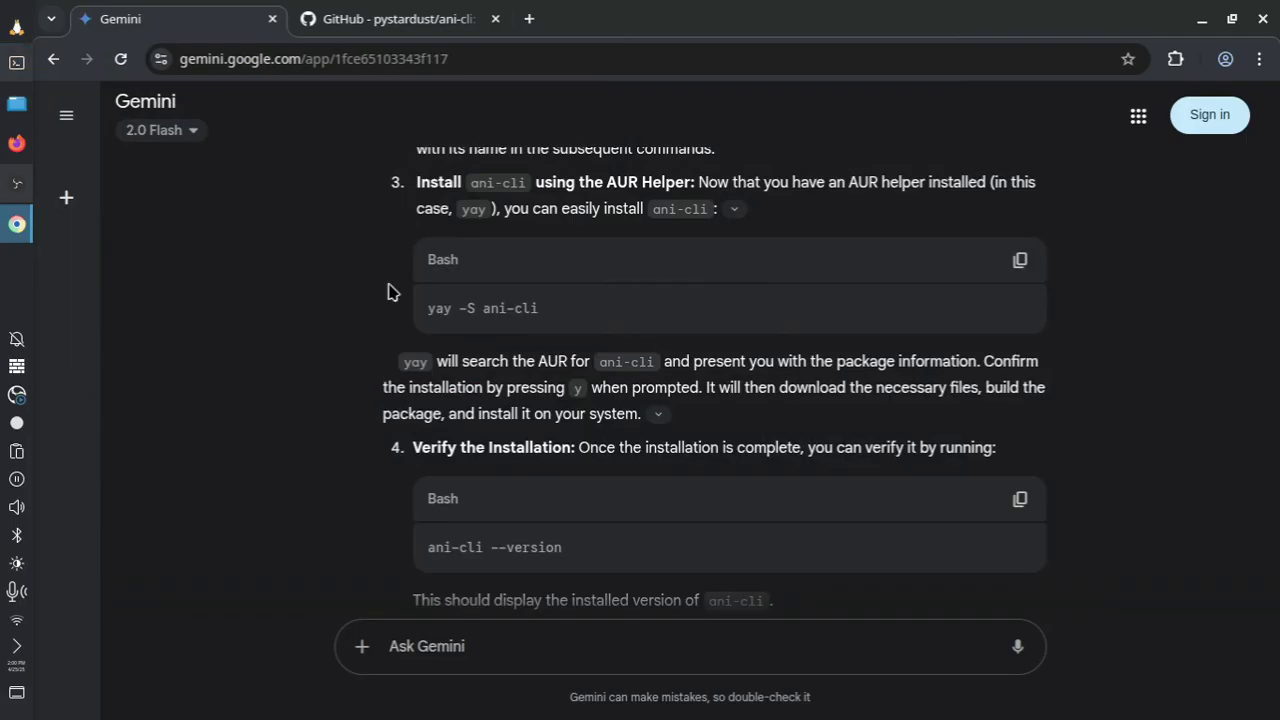
pyautogui.scroll(-3, 609, 443)
pyautogui.click(428, 22)
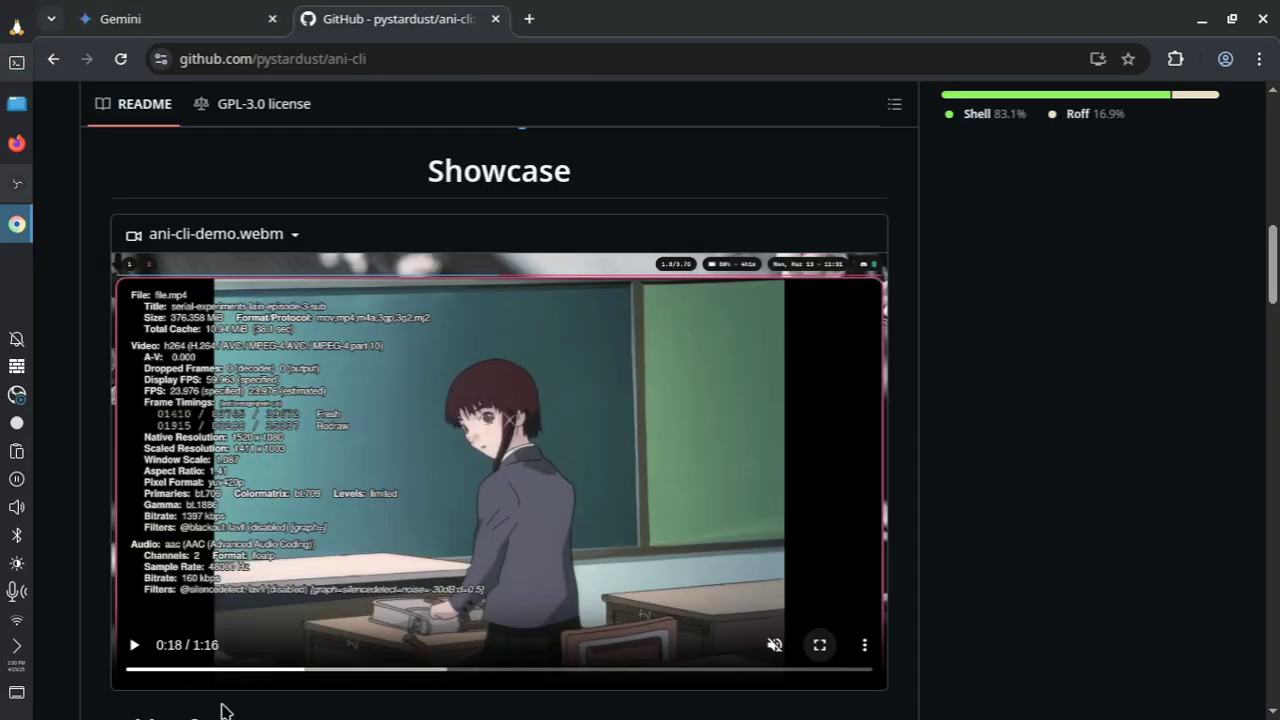
pyautogui.click(140, 671)
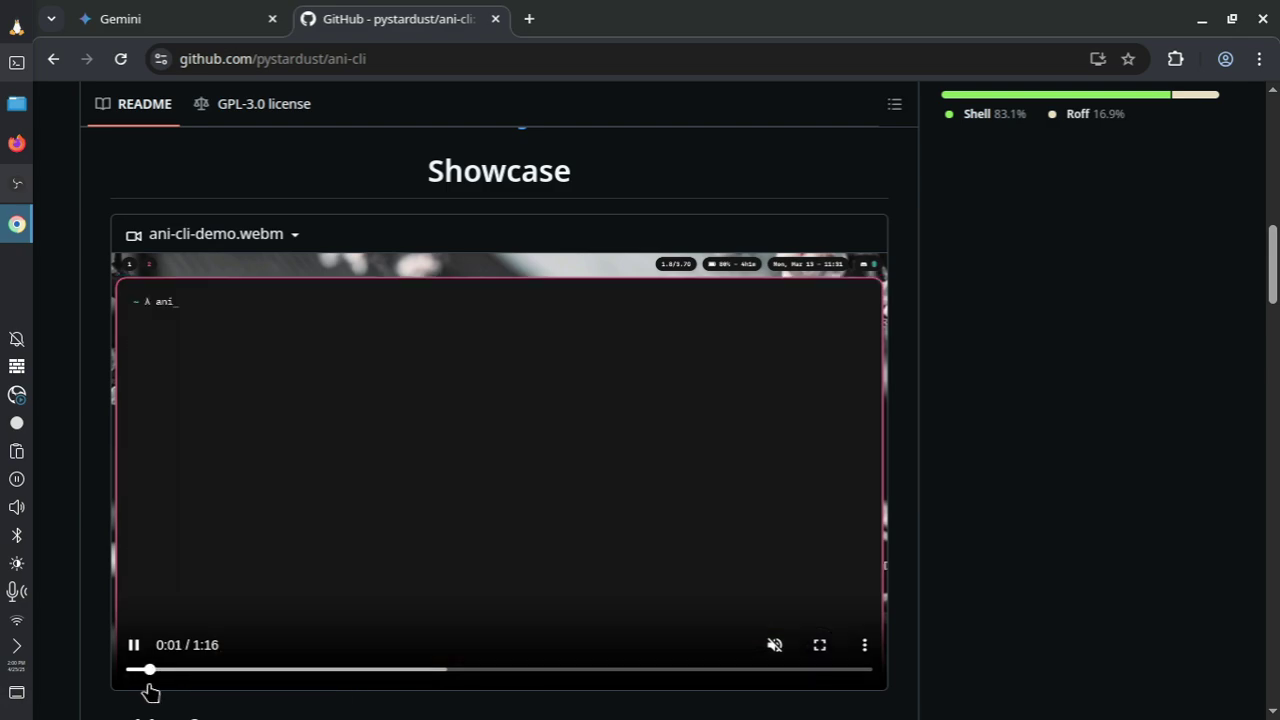
pyautogui.click(134, 645)
pyautogui.click(819, 645)
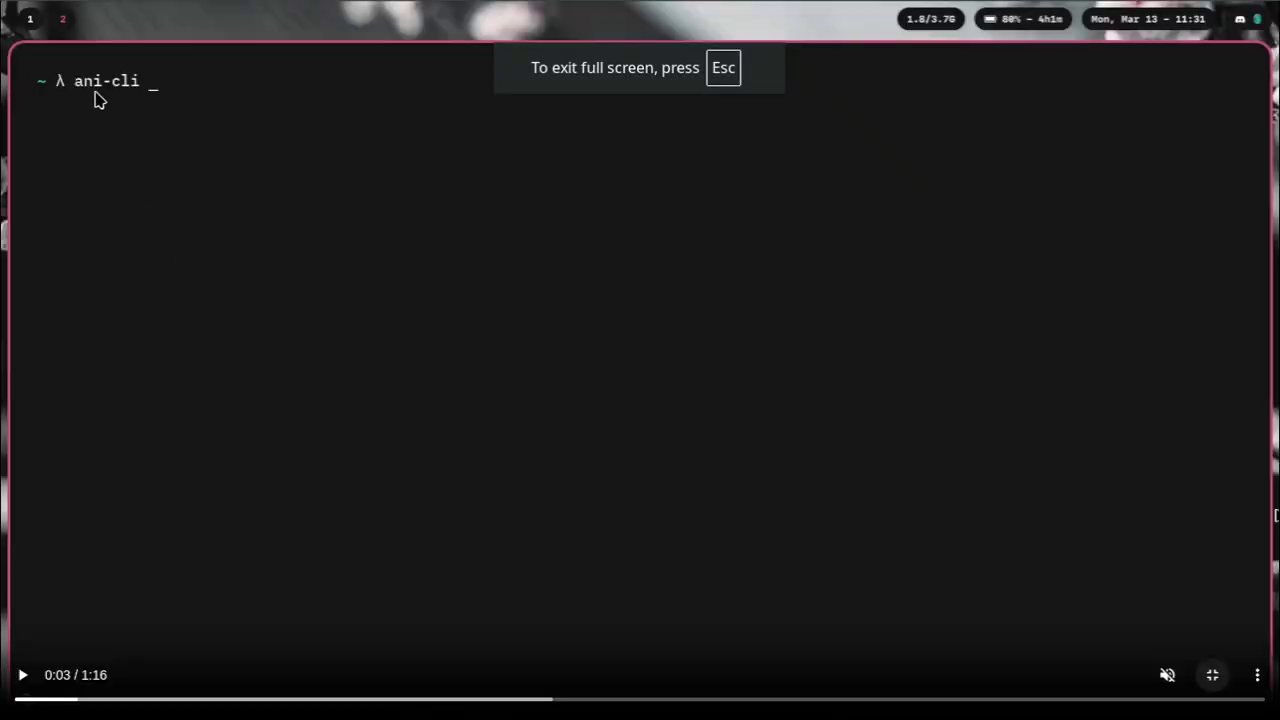
pyautogui.click(26, 674)
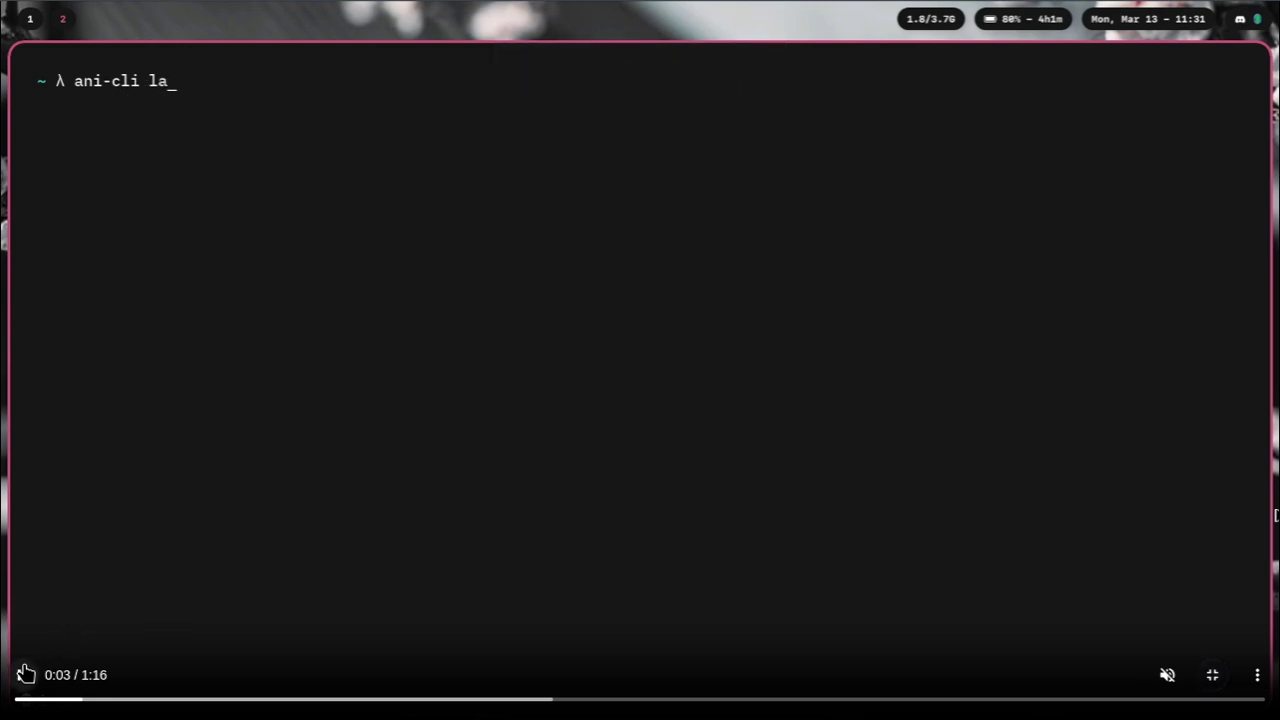
pyautogui.click(26, 674)
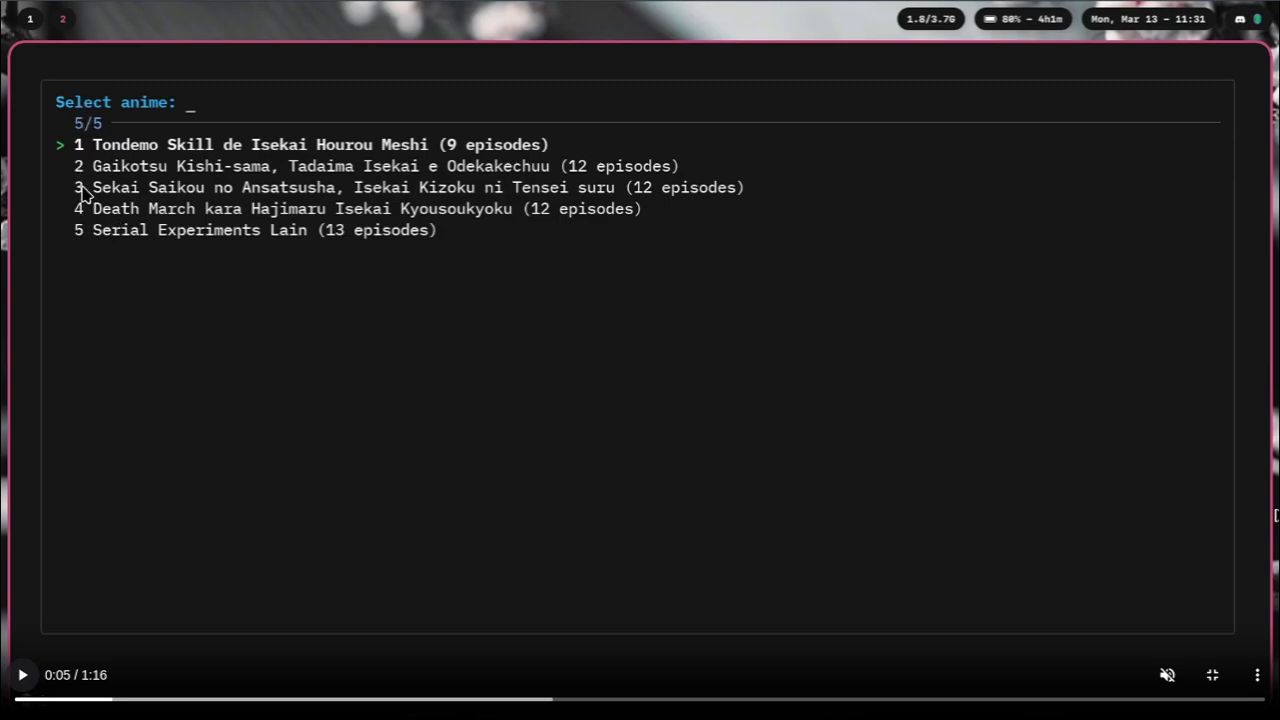
pyautogui.click(1212, 675)
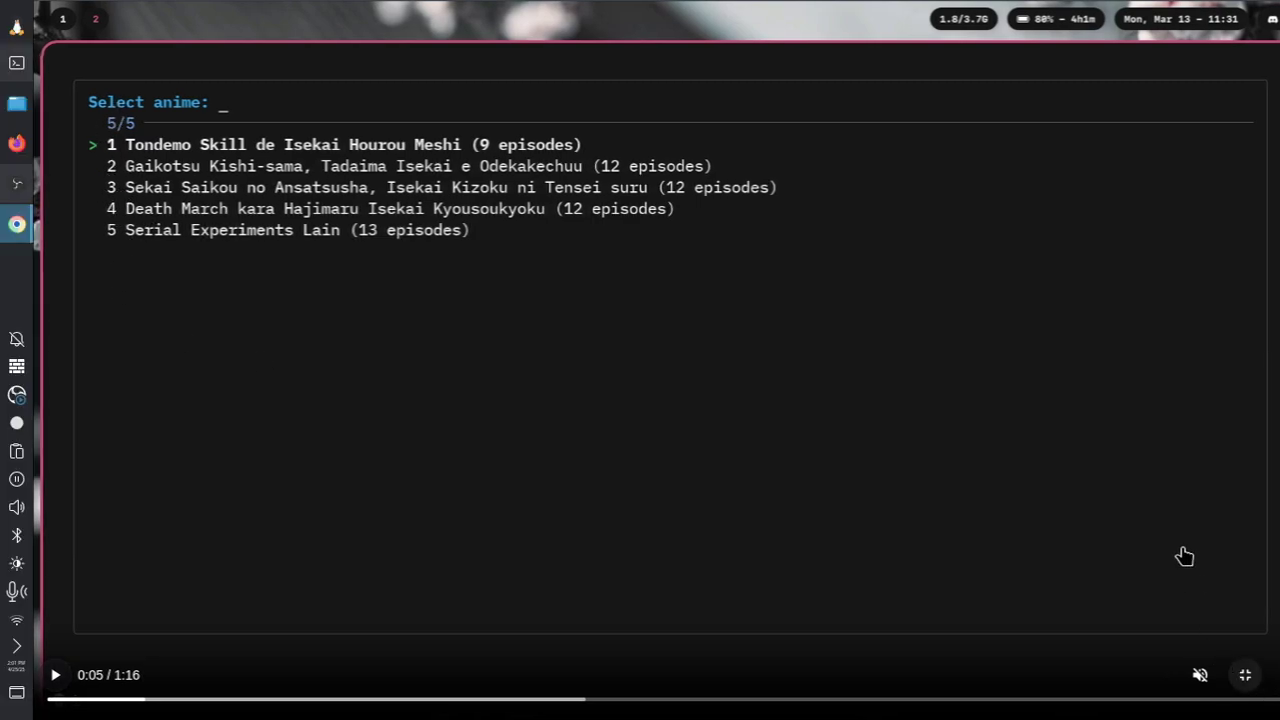
# Search Google for lain in a new browser tab and dismiss the offer of English results.
pyautogui.click(528, 18)
pyautogui.write('lain')
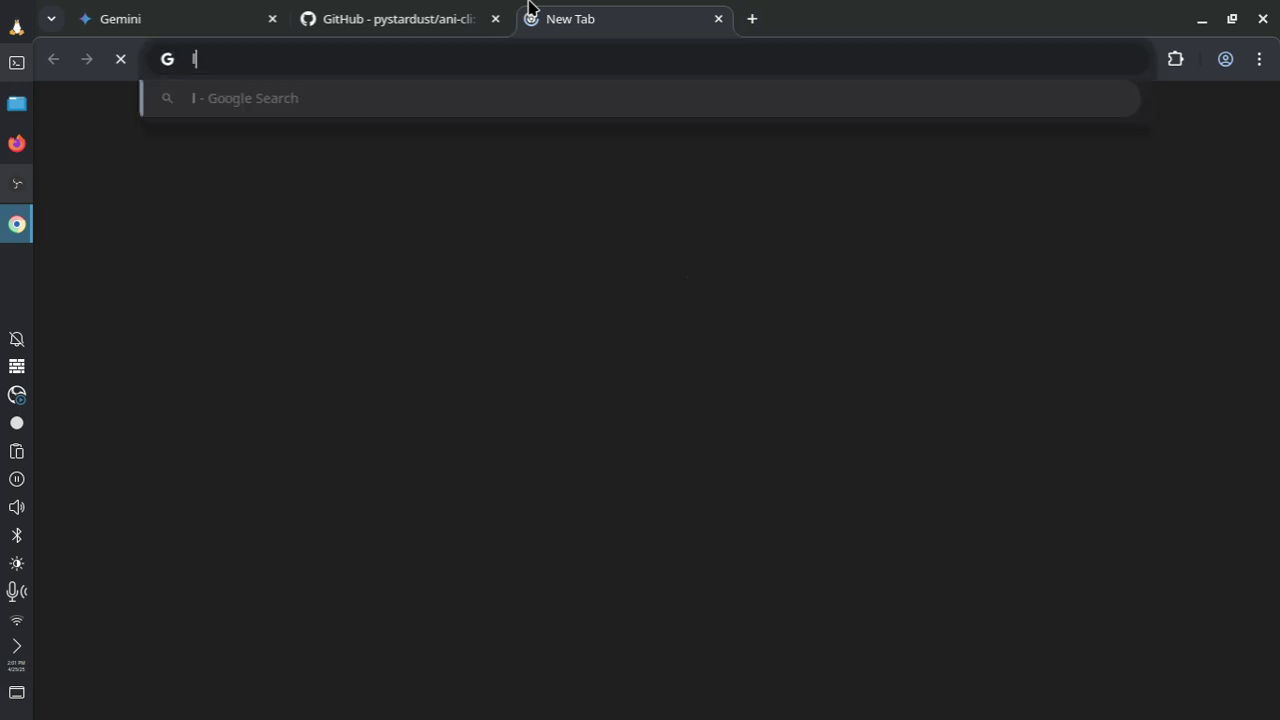
pyautogui.press('Return')
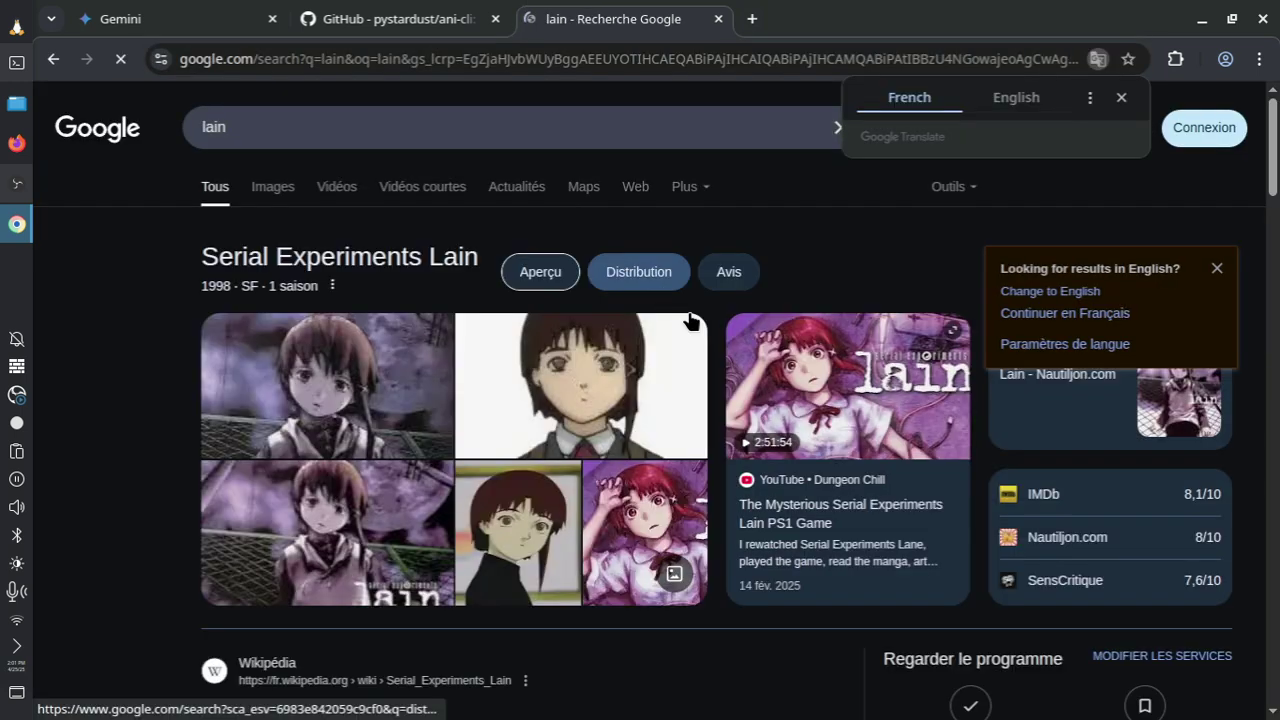
pyautogui.click(1216, 268)
# Search Google for detective conan in another tab and select the title Détective Conan in the results.
pyautogui.hotkey('ctrl', 't')
pyautogui.write('d')
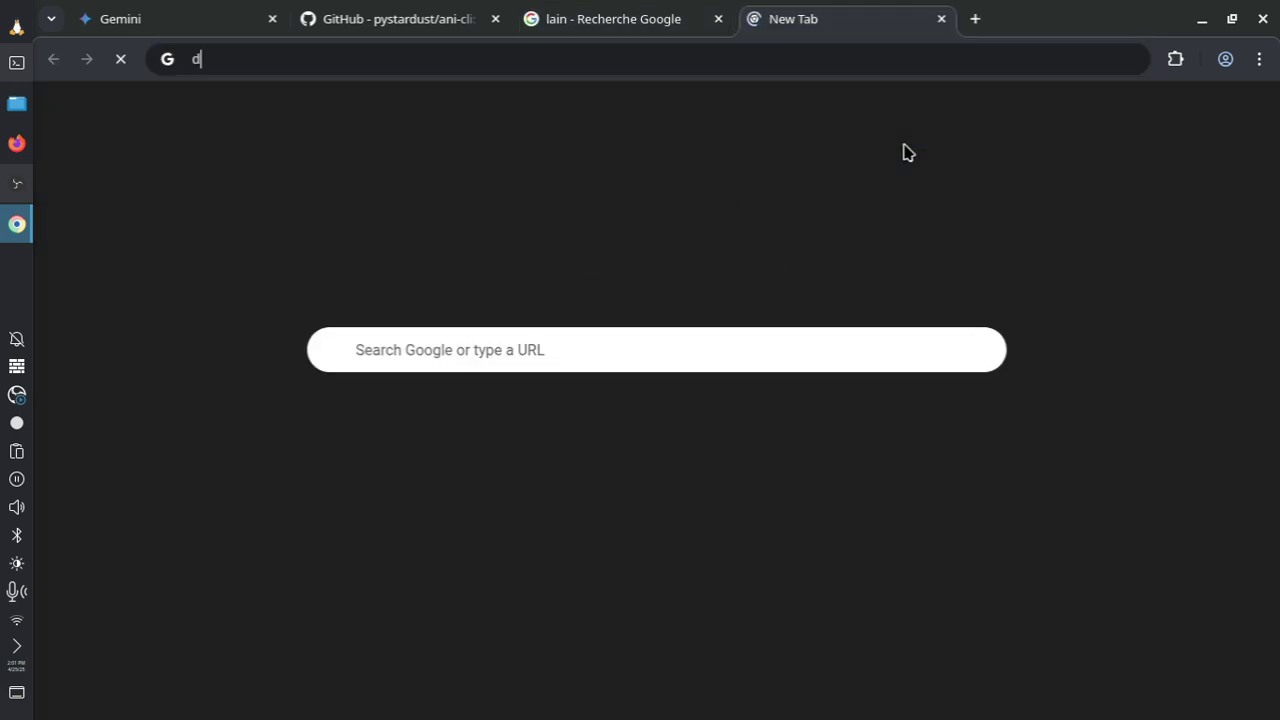
pyautogui.write('etective conan')
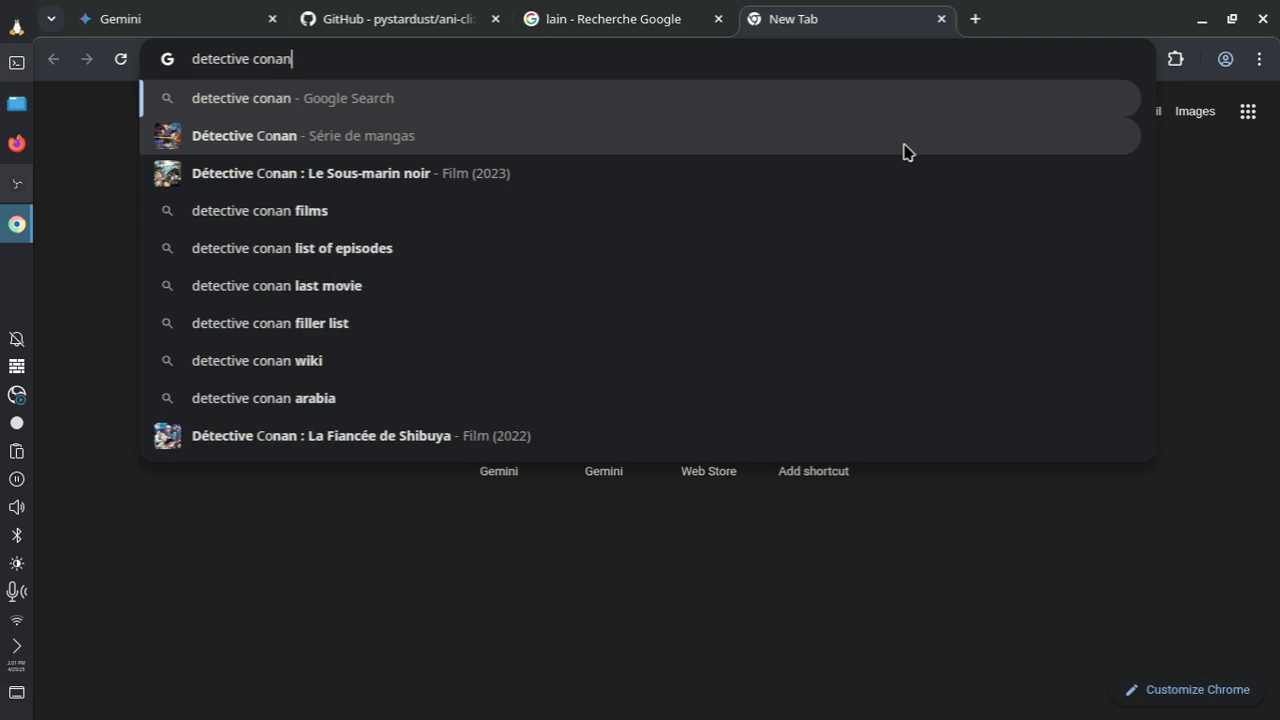
pyautogui.press('Return')
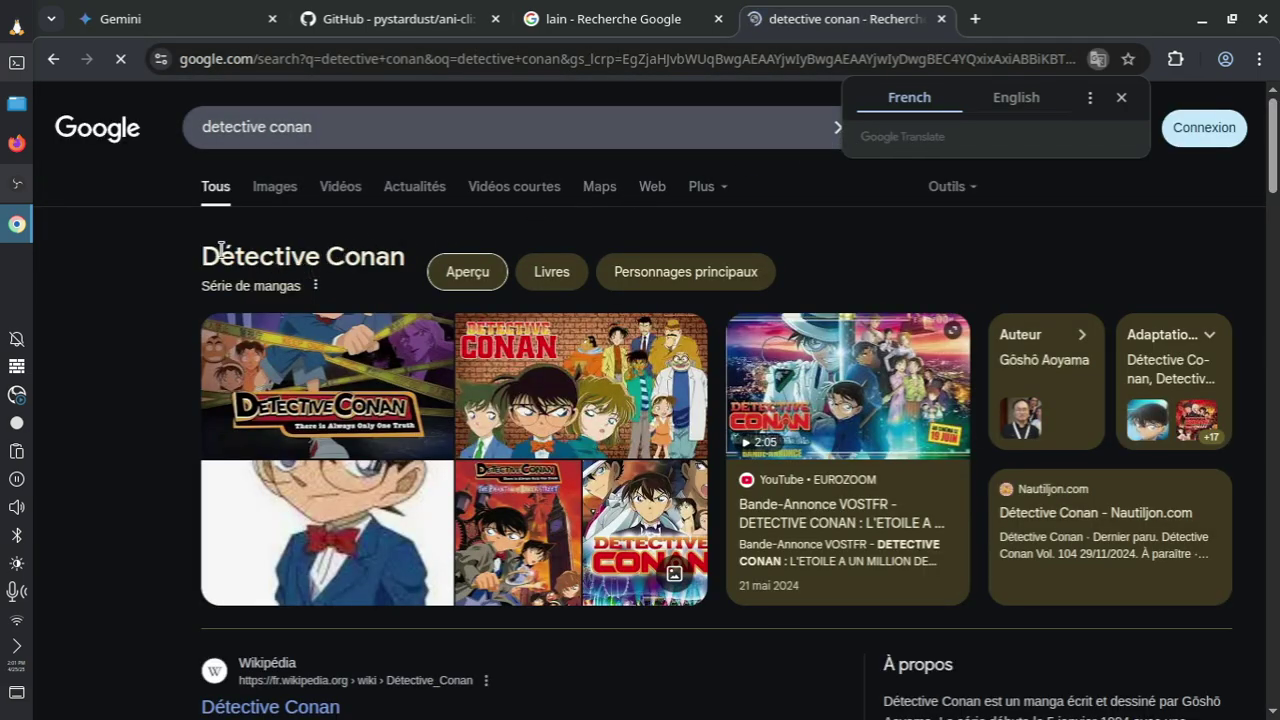
pyautogui.moveTo(303, 287); pyautogui.dragTo(203, 288)
pyautogui.doubleClick(233, 253)
pyautogui.tripleClick(233, 253)
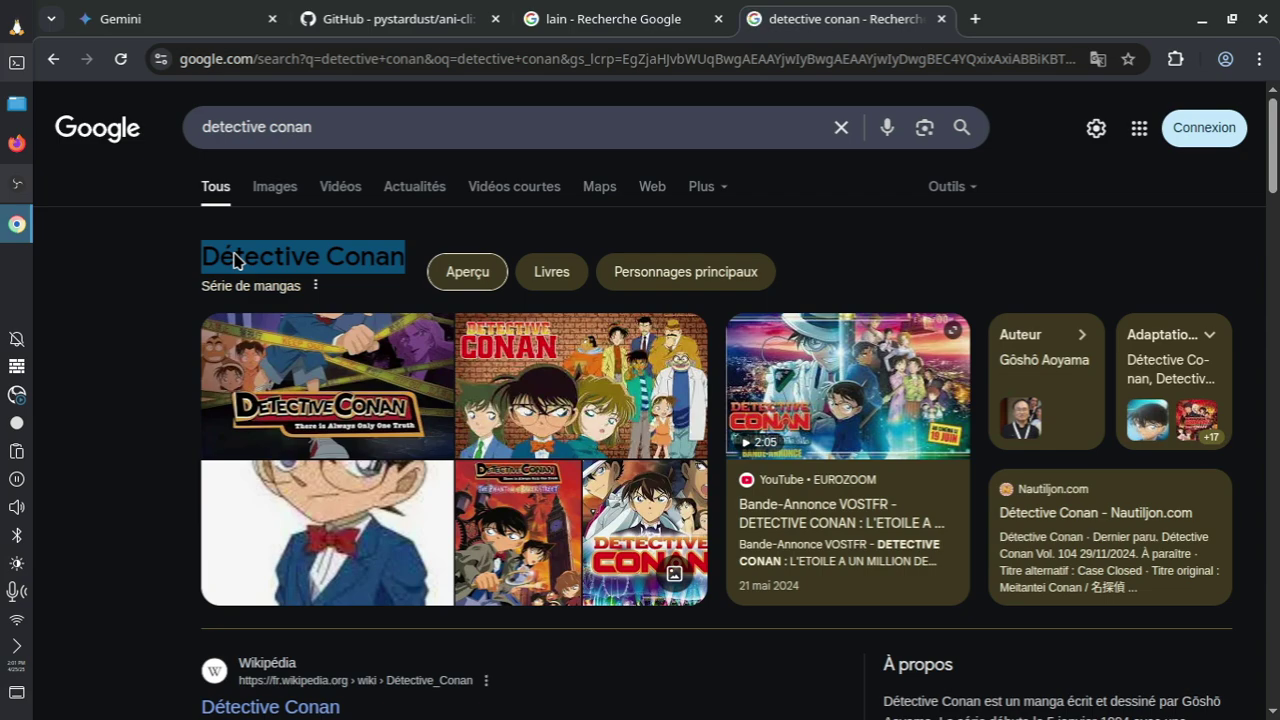
# Return to the ani-cli GitHub page and rewind the demo video to 0:02.
pyautogui.click(629, 14)
pyautogui.click(337, 14)
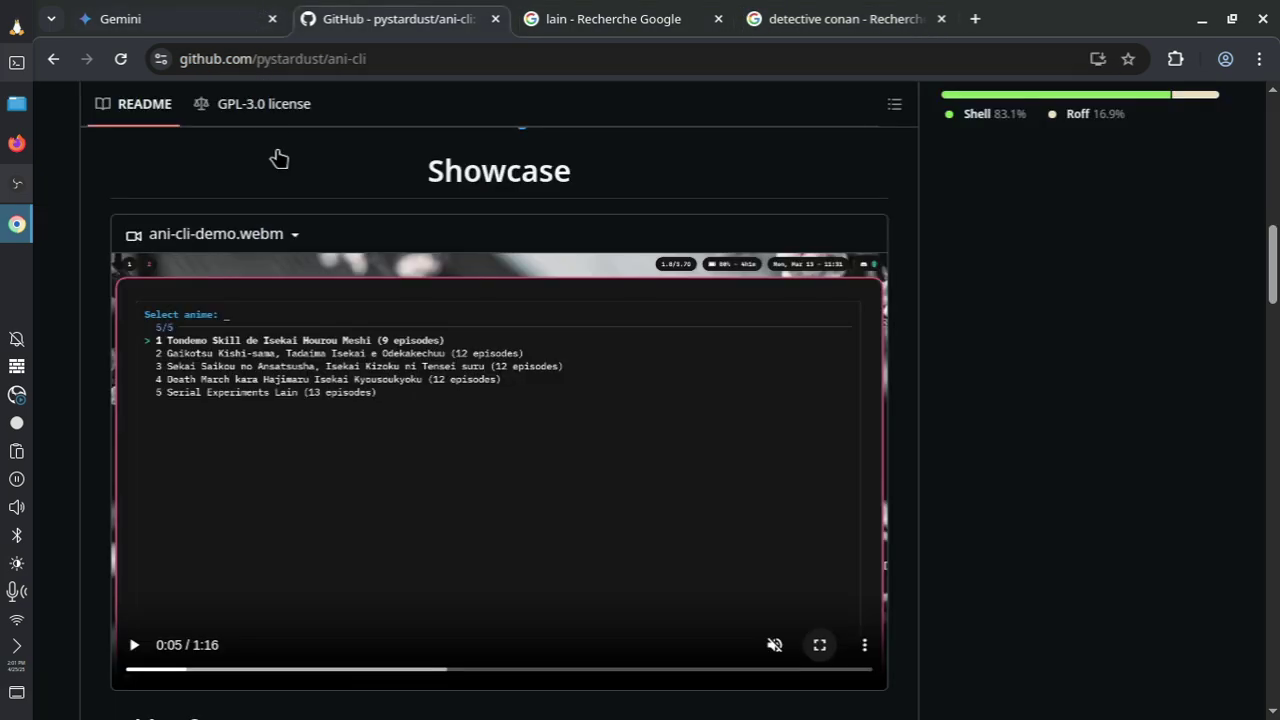
pyautogui.moveTo(213, 671); pyautogui.dragTo(155, 670)
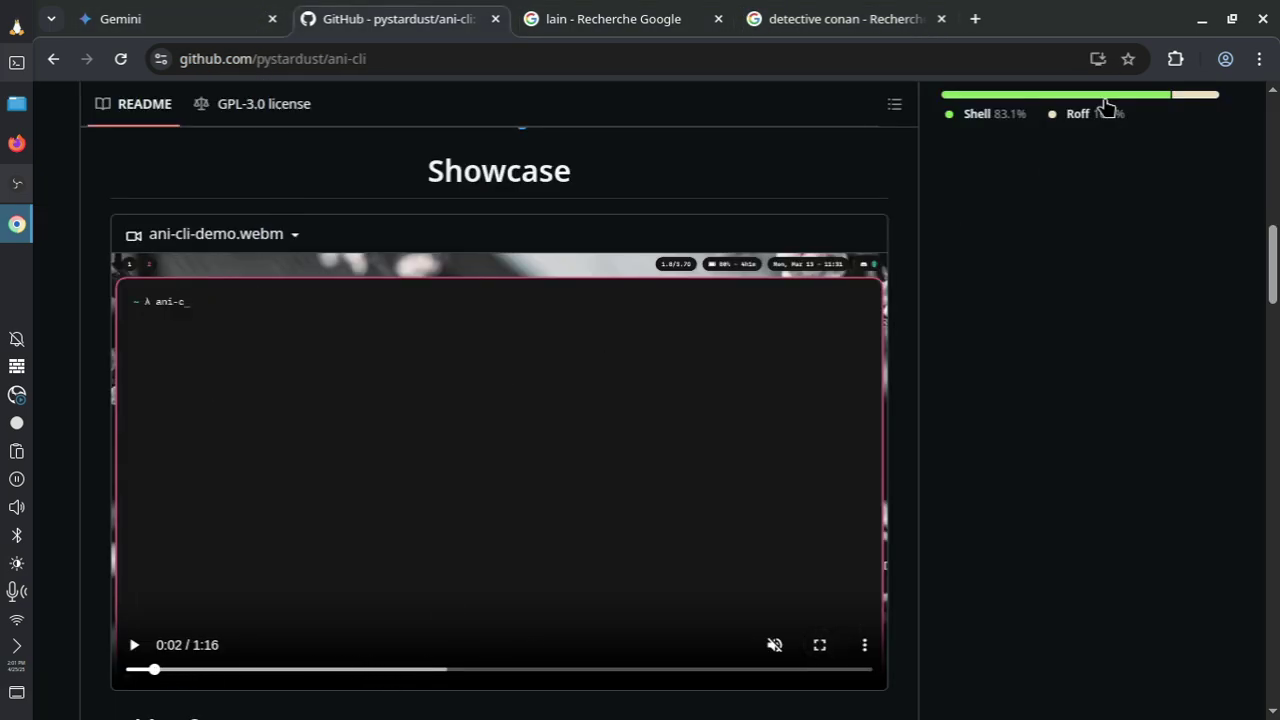
# Switch to Konsole, enlarge the terminal text and run ani-cli Détective Conan.
pyautogui.click(1201, 18)
pyautogui.click(24, 62)
pyautogui.scroll(4, 577, 557)
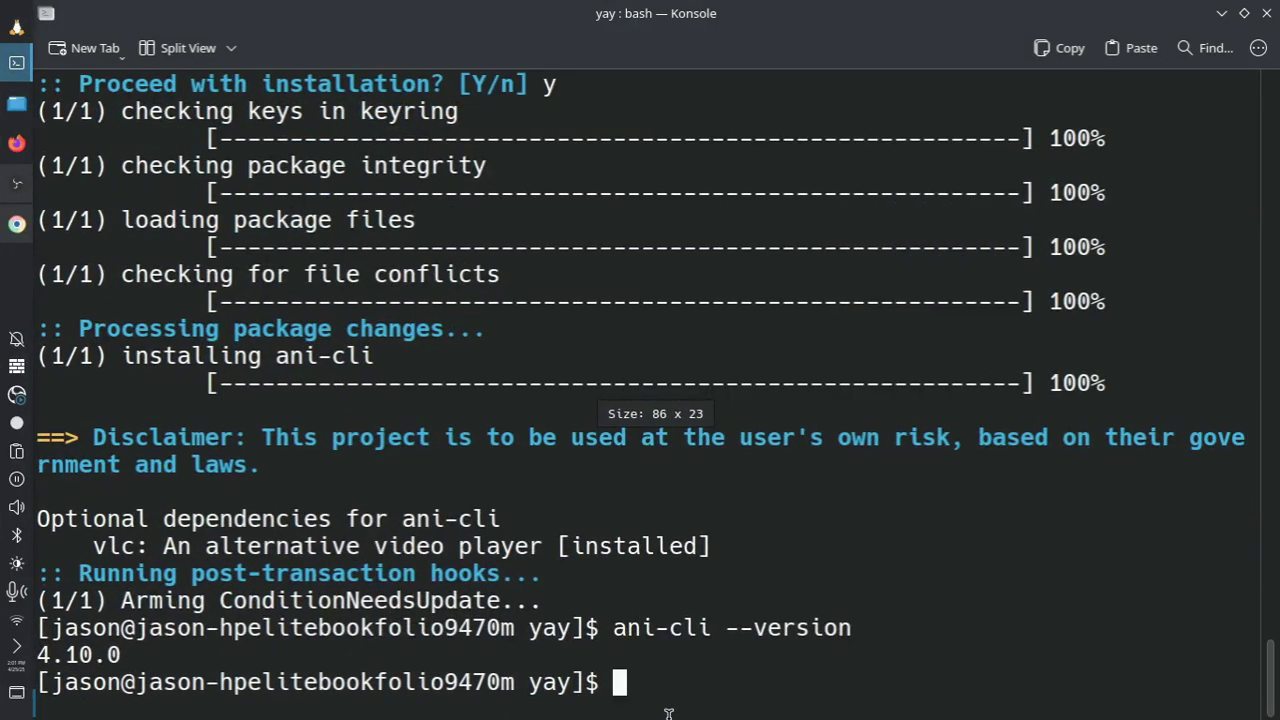
pyautogui.write('ani-cli')
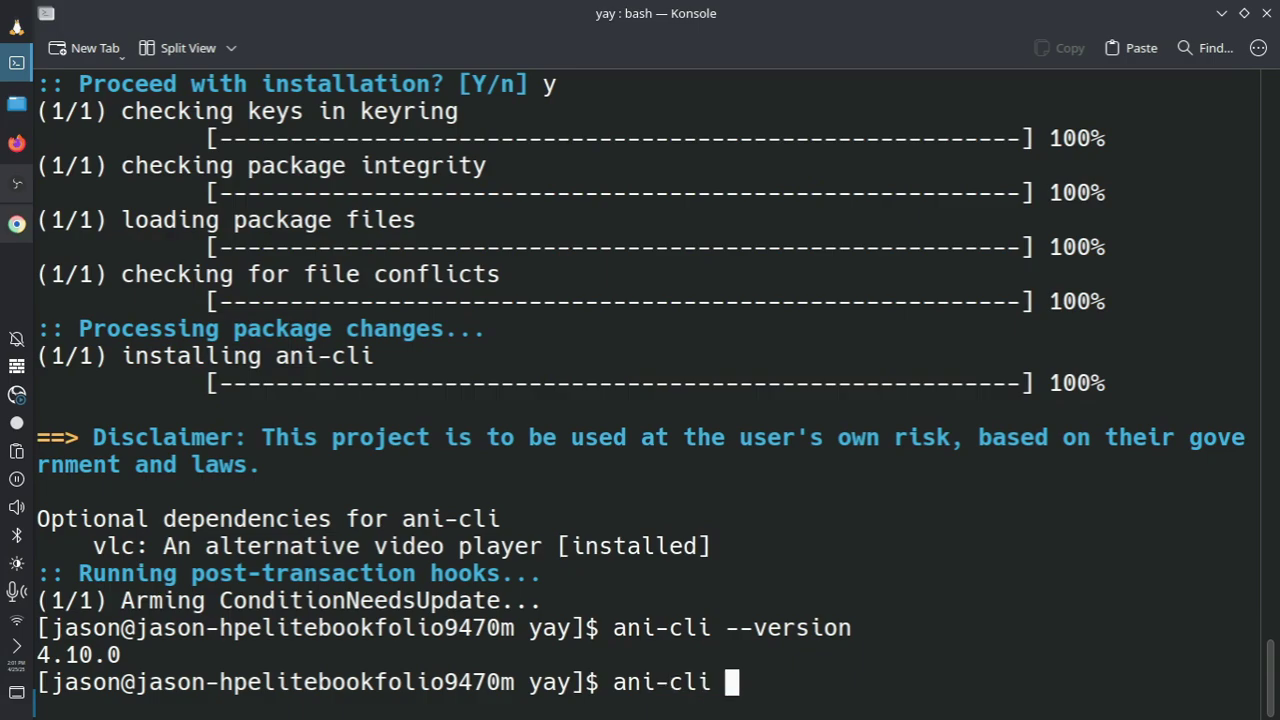
pyautogui.write('Détective Conan')
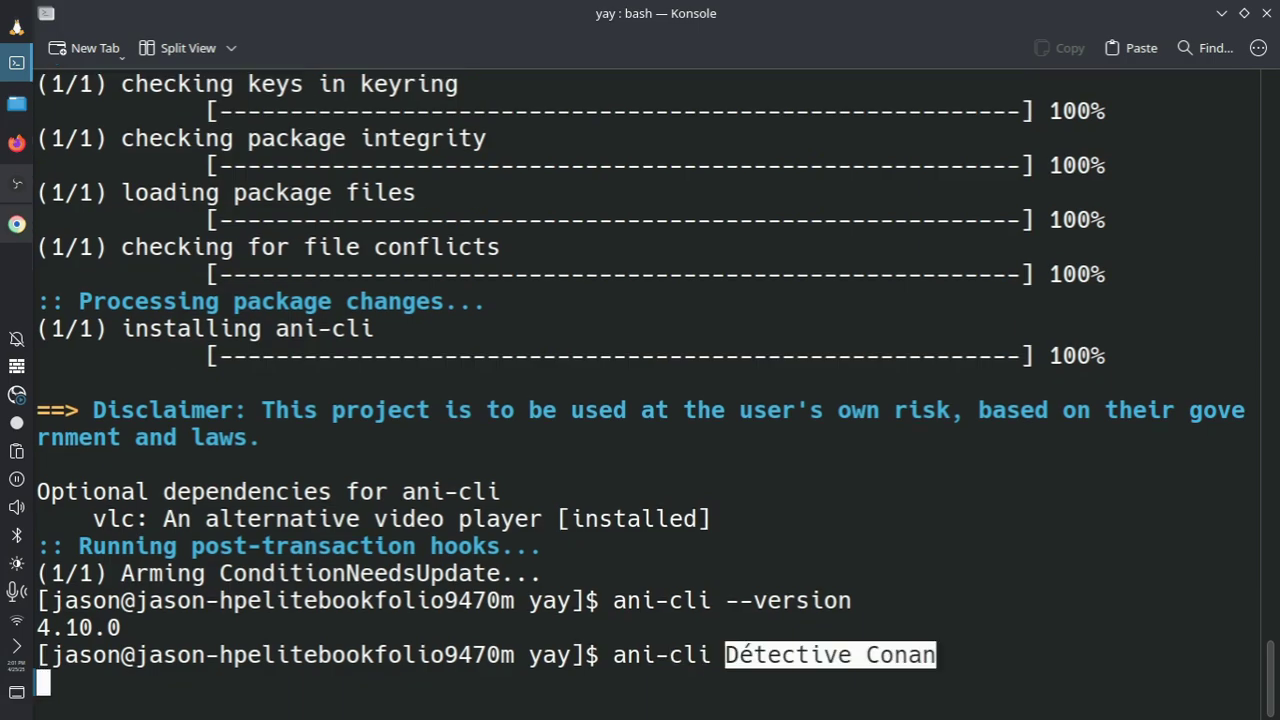
pyautogui.press('Return')
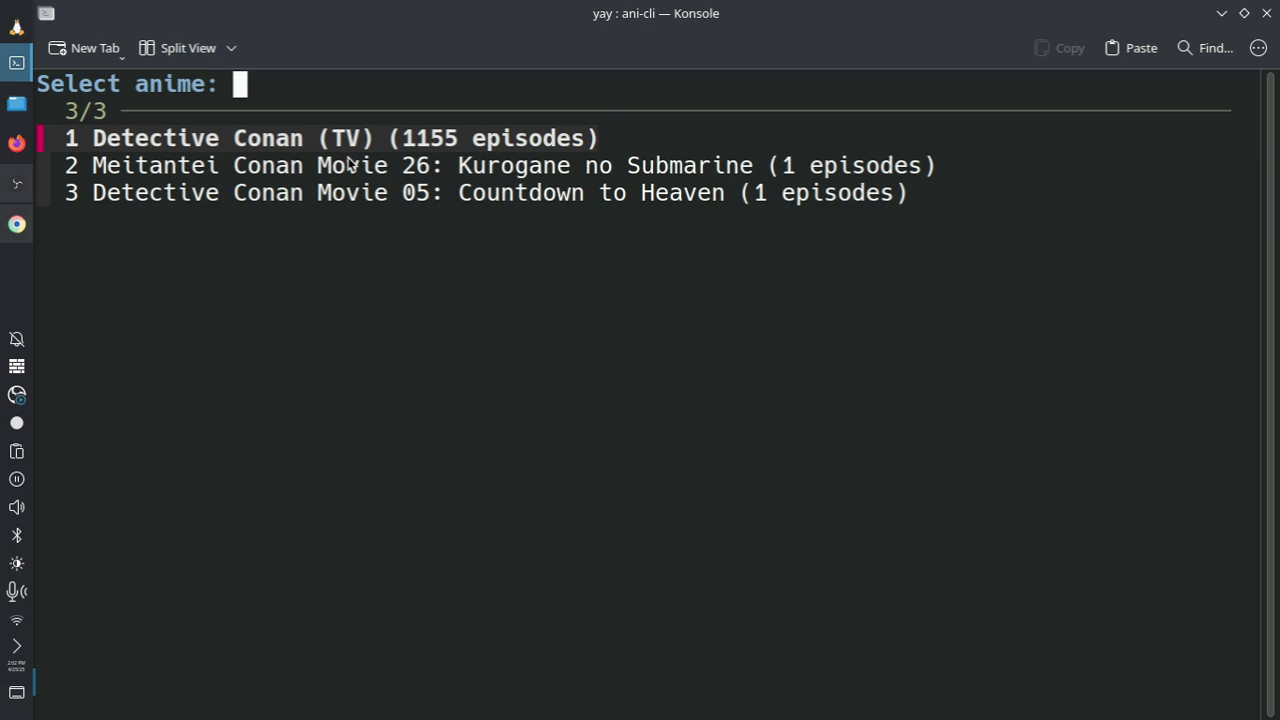
# Choose Detective Conan (TV) from the anime results and browse its episode list.
pyautogui.press('Return')
pyautogui.scroll(-20, 348, 164)
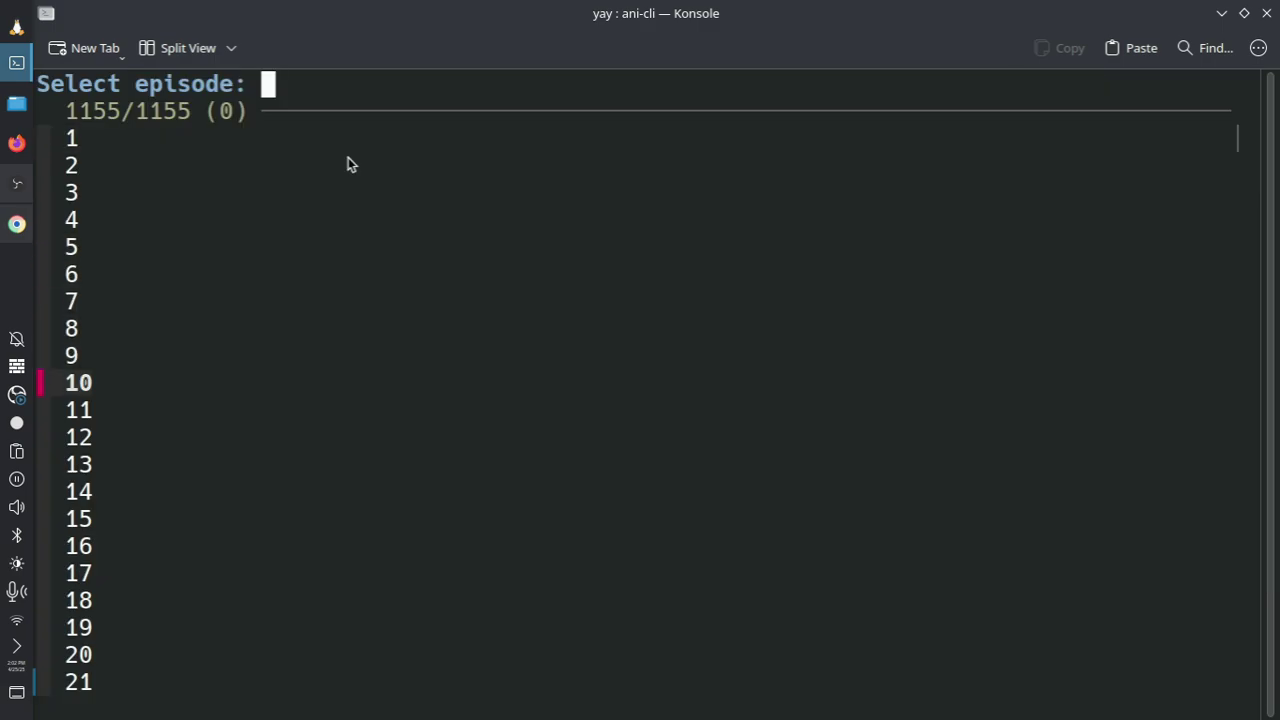
pyautogui.scroll(-20, 348, 164)
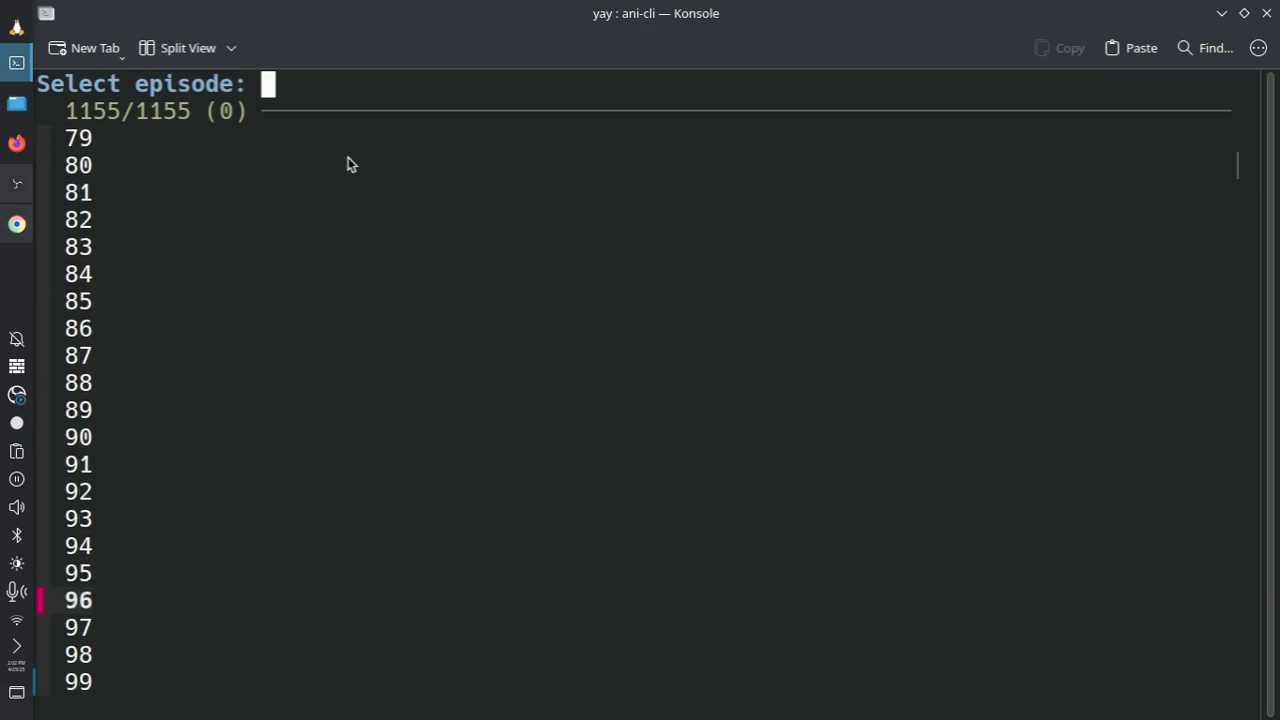
pyautogui.scroll(-20, 348, 164)
pyautogui.scroll(20, 348, 164)
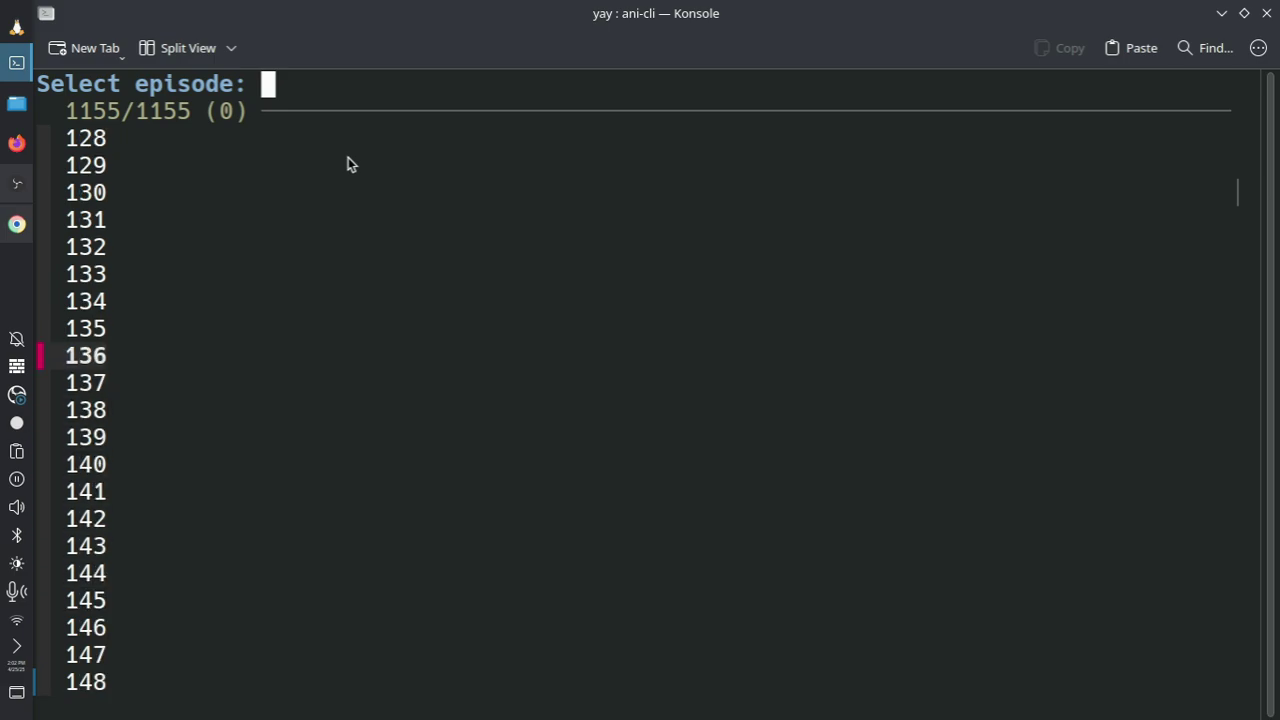
pyautogui.scroll(20, 348, 164)
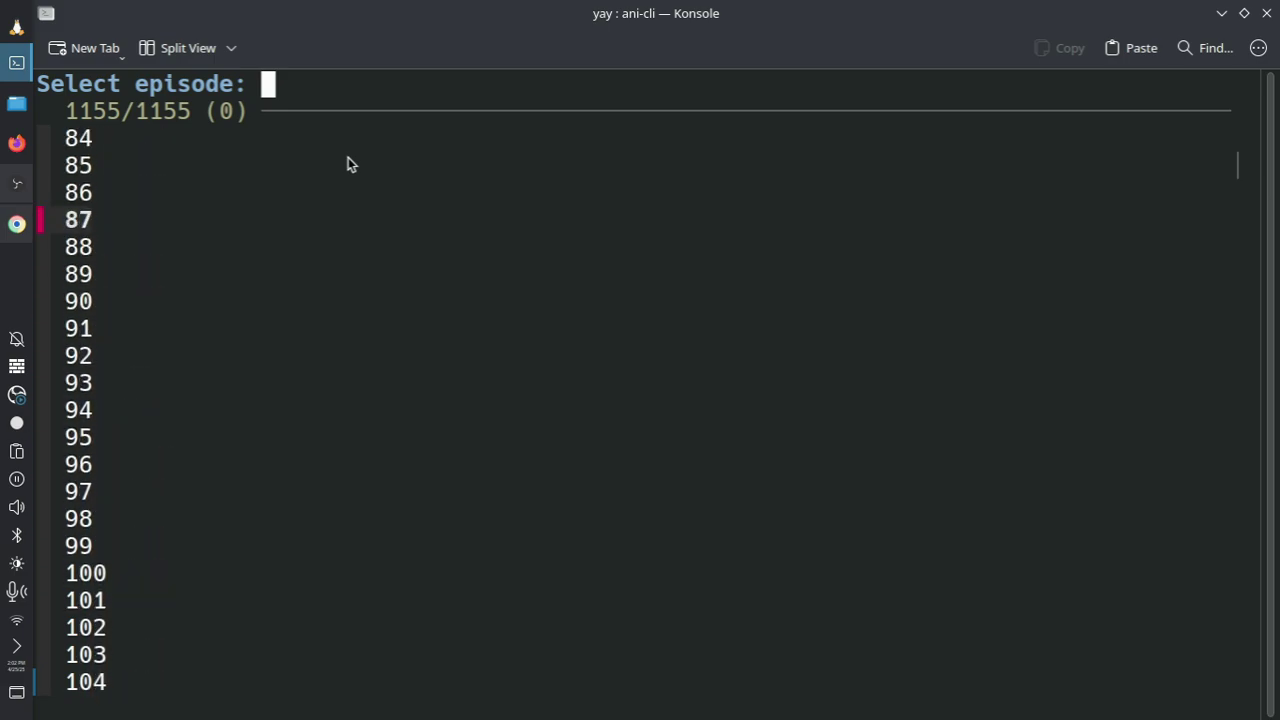
pyautogui.scroll(15, 348, 164)
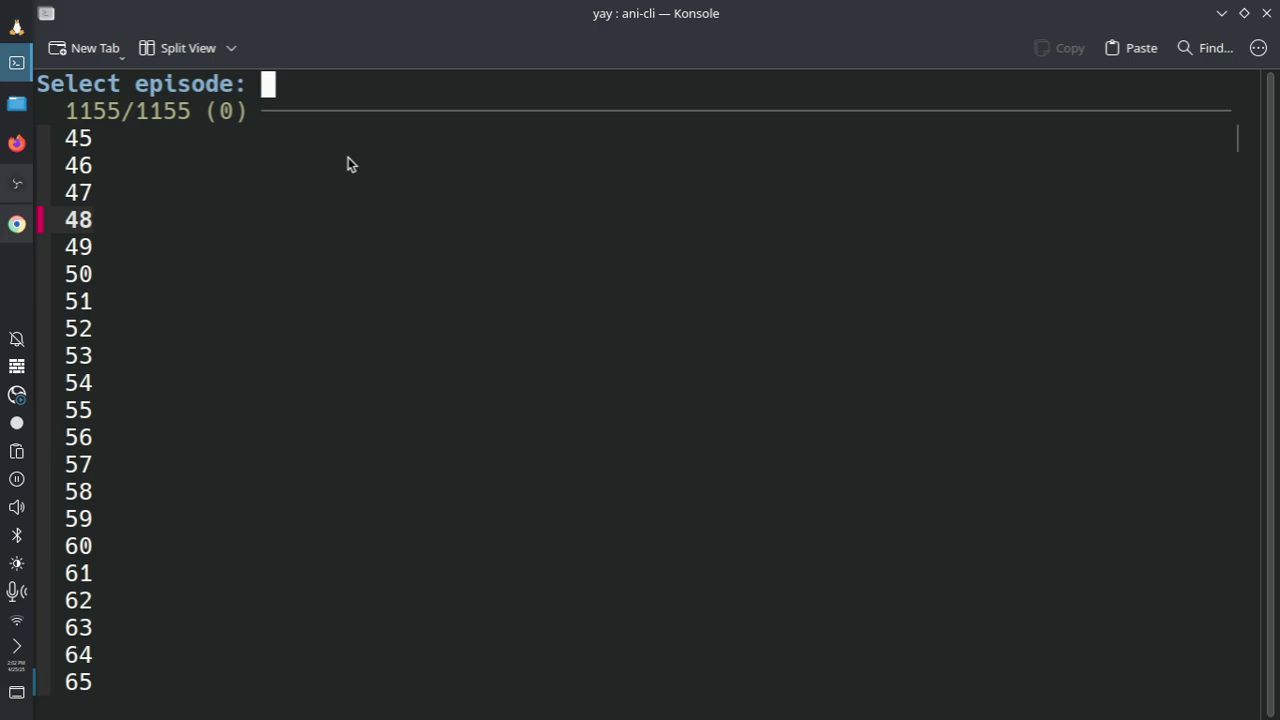
# Go back up the episode list to episode 1 and choose it for playback.
pyautogui.press('Up')
pyautogui.press('Up')
pyautogui.press('Up')
pyautogui.press('Up')
pyautogui.press('Up')
pyautogui.press('Up')
pyautogui.press('Up')
pyautogui.press('Up')
pyautogui.press('Up')
pyautogui.press('Up')
pyautogui.press('Up')
pyautogui.press('Up')
pyautogui.press('Up')
pyautogui.press('Up')
pyautogui.press('Up')
pyautogui.press('Up')
pyautogui.press('Up')
pyautogui.press('Up')
pyautogui.press('Up')
pyautogui.press('Up')
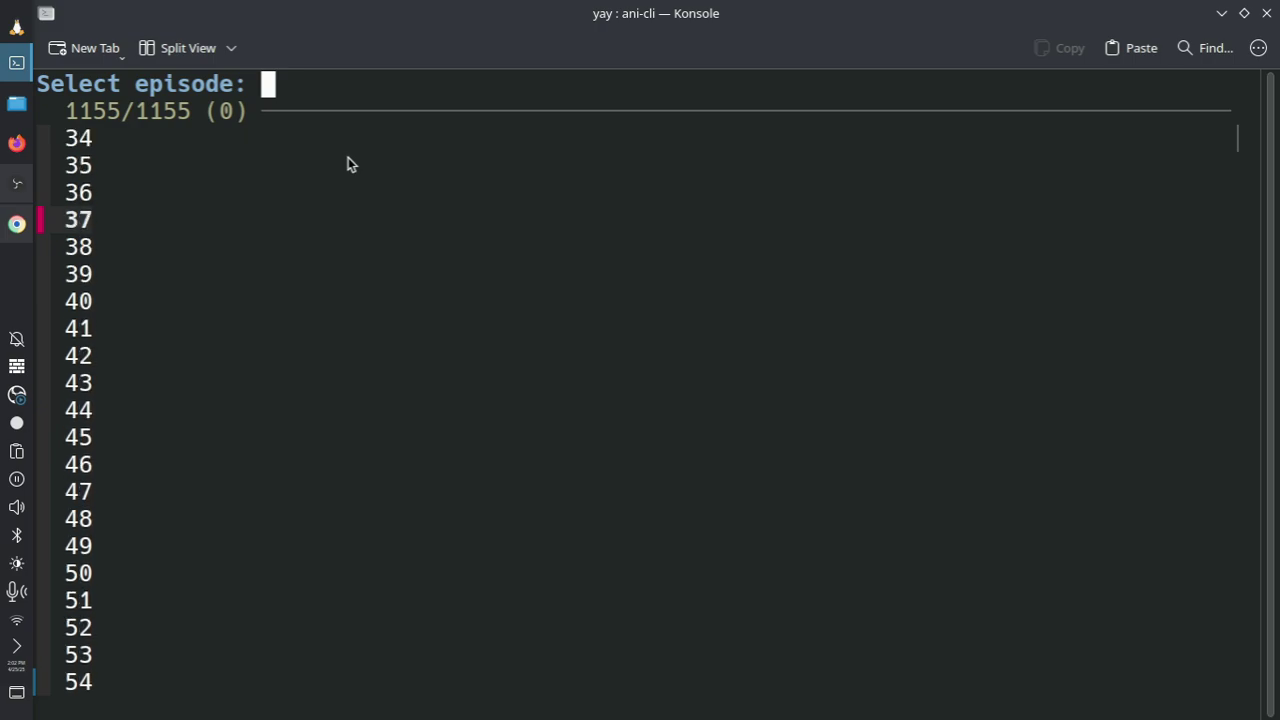
pyautogui.press('Up')
pyautogui.press('Up')
pyautogui.press('Up')
pyautogui.press('Up')
pyautogui.press('Down')
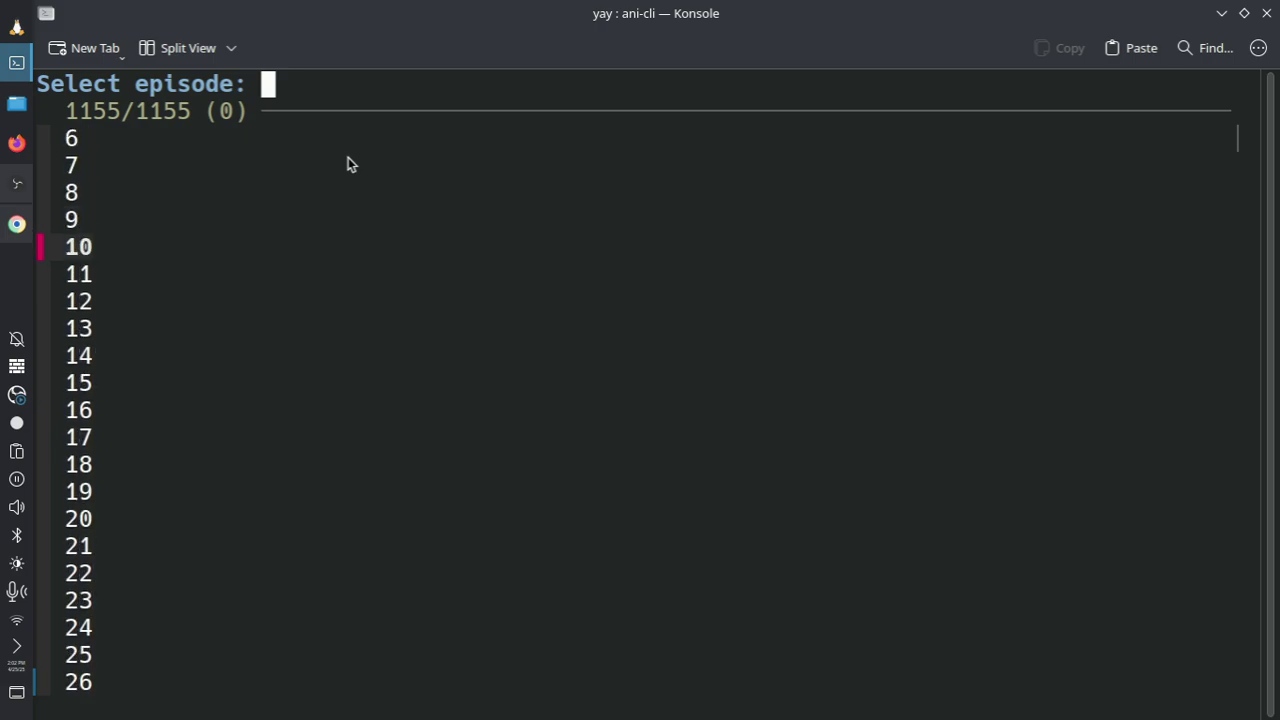
pyautogui.press('Up')
pyautogui.press('Up')
pyautogui.press('Up')
pyautogui.press('Up')
pyautogui.press('Up')
pyautogui.press('Up')
pyautogui.press('Up')
pyautogui.press('Up')
pyautogui.press('Up')
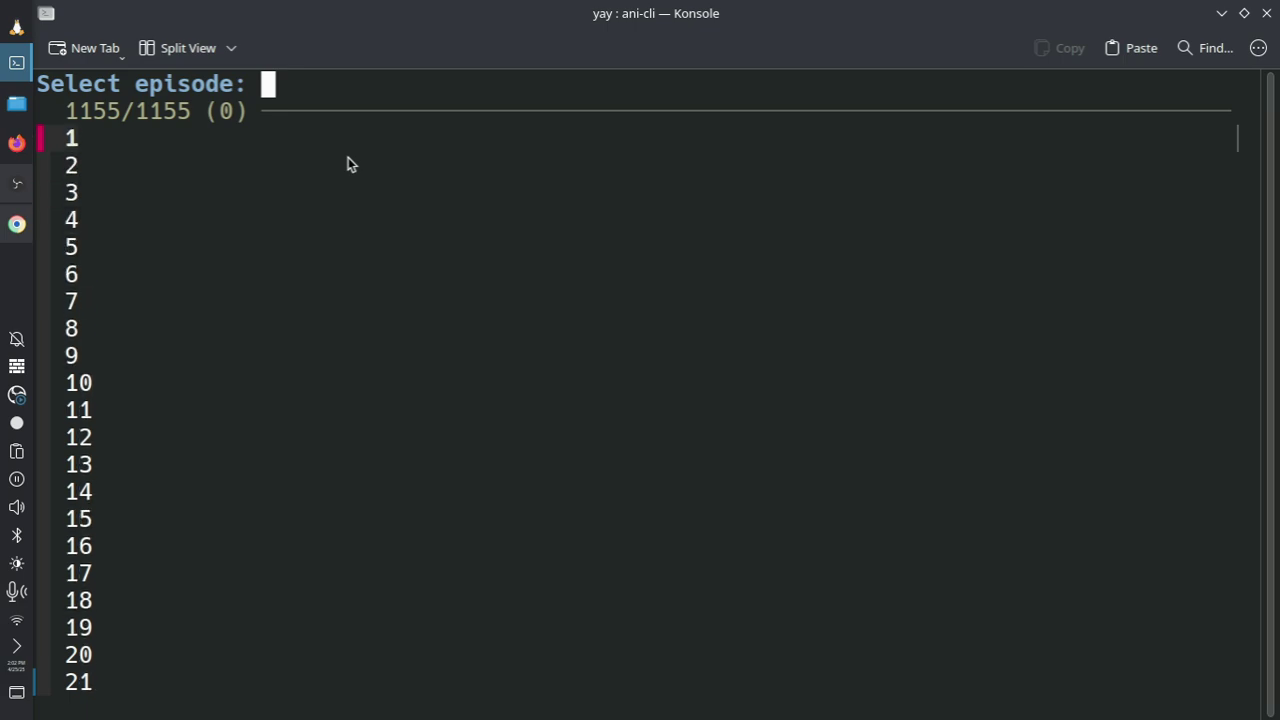
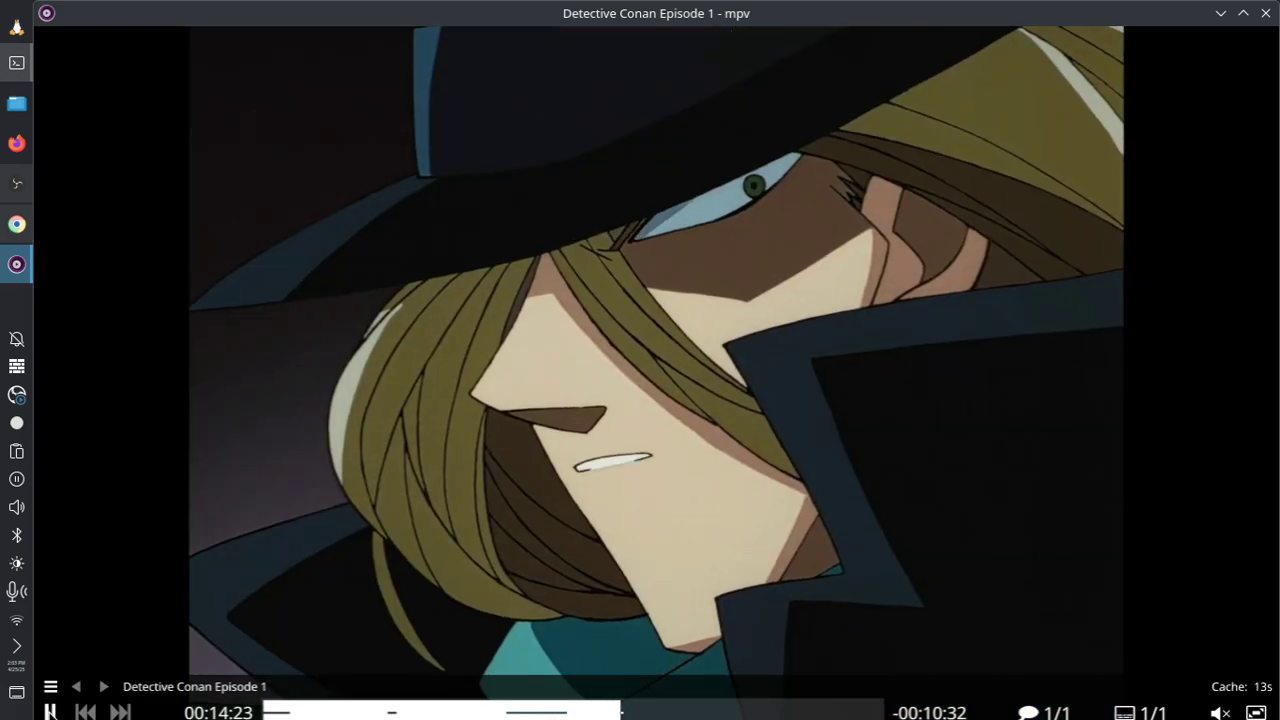
# Pause the episode in mpv and cycle its audio track between off and 1/1, ending on 1/1.
pyautogui.press('space')
pyautogui.click(1041, 711)
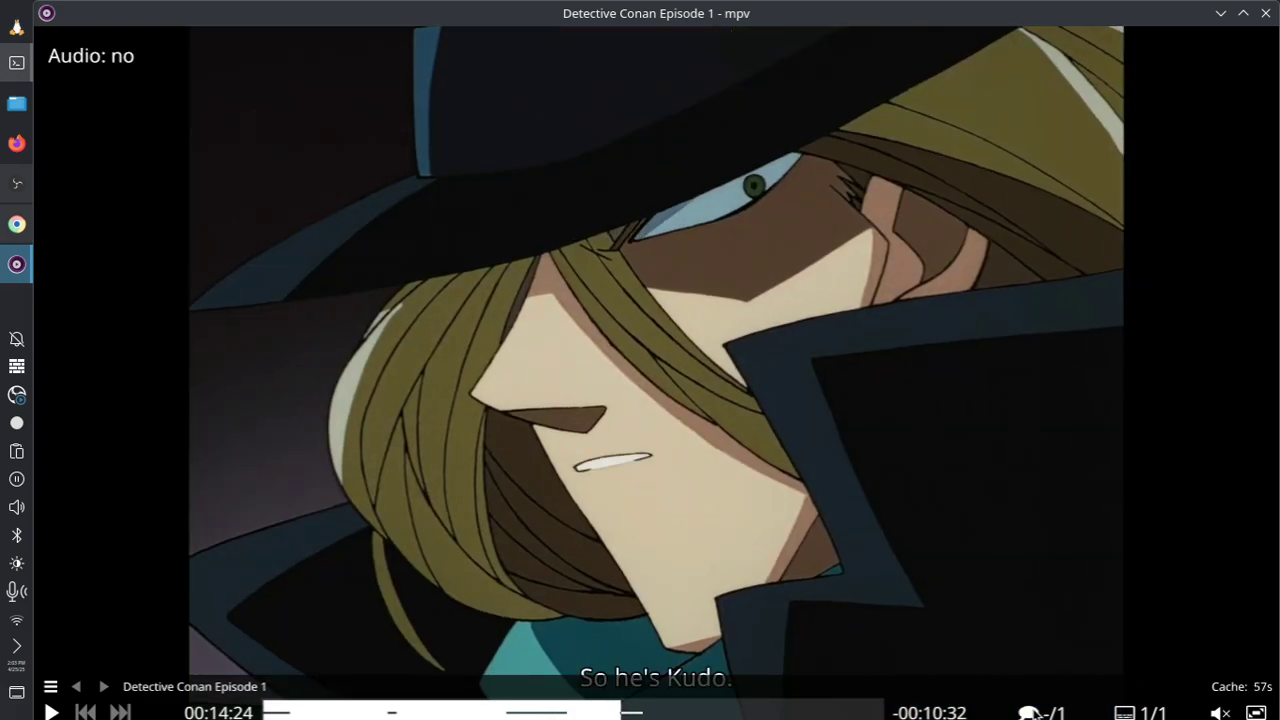
pyautogui.click(1041, 711)
pyautogui.click(1041, 711)
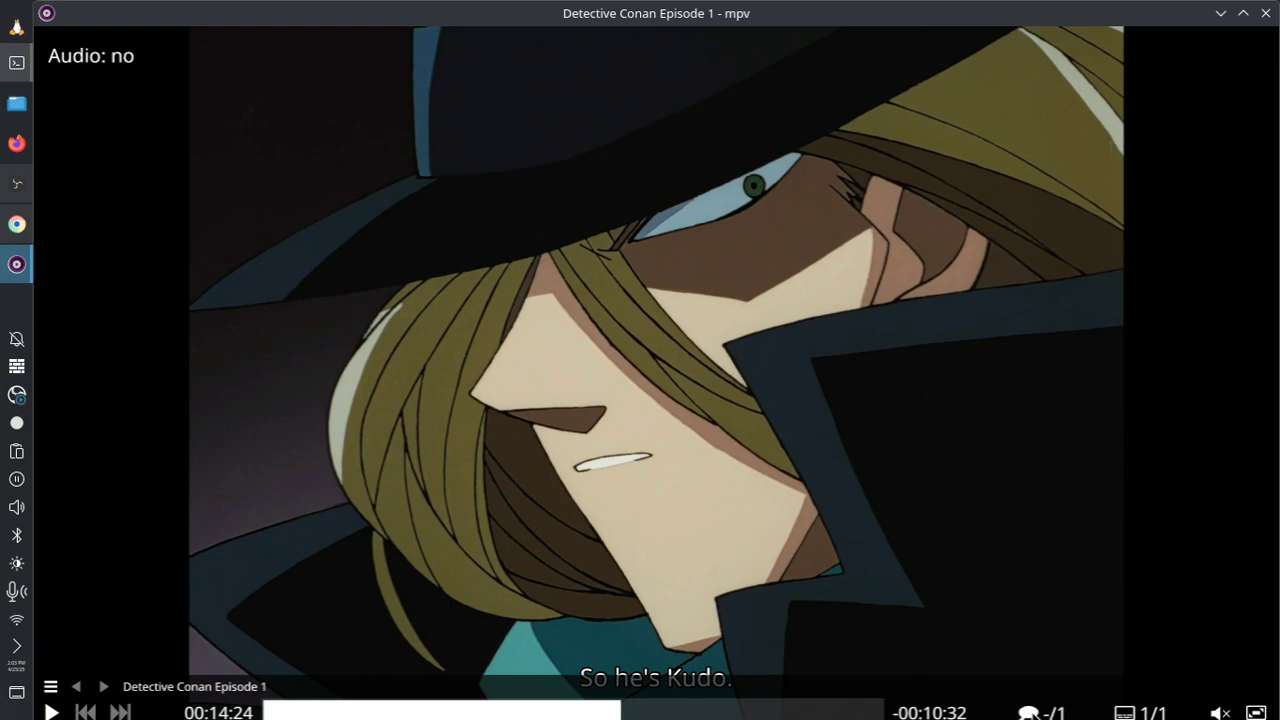
pyautogui.click(1041, 711)
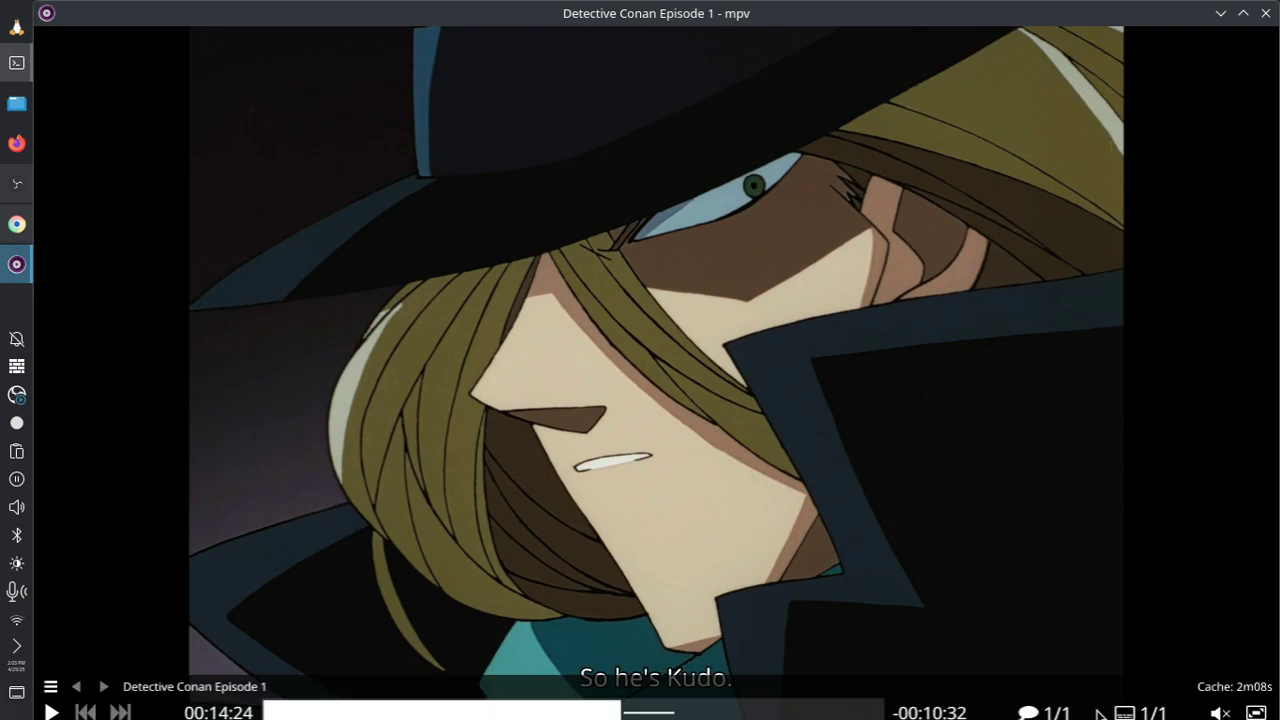
# Seek forward in Detective Conan Episode 1 and close the mpv player.
pyautogui.moveTo(620, 712); pyautogui.dragTo(745, 705)
pyautogui.click(767, 711)
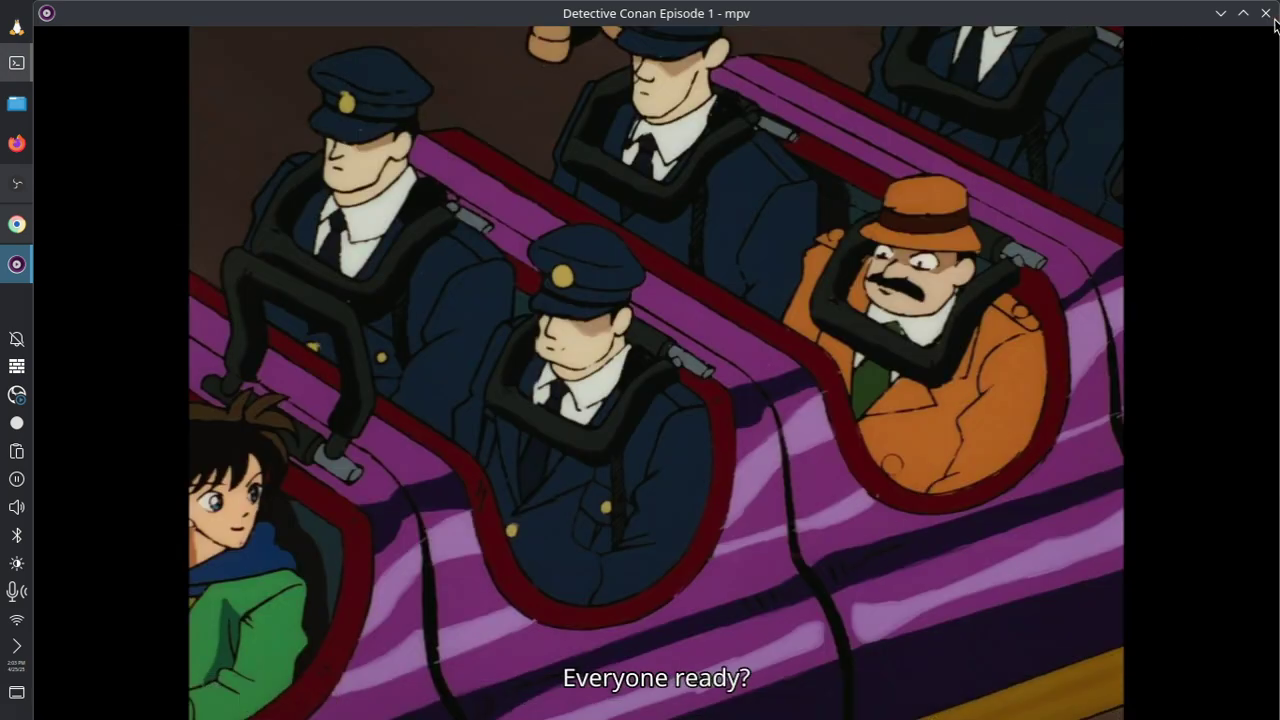
pyautogui.click(1267, 14)
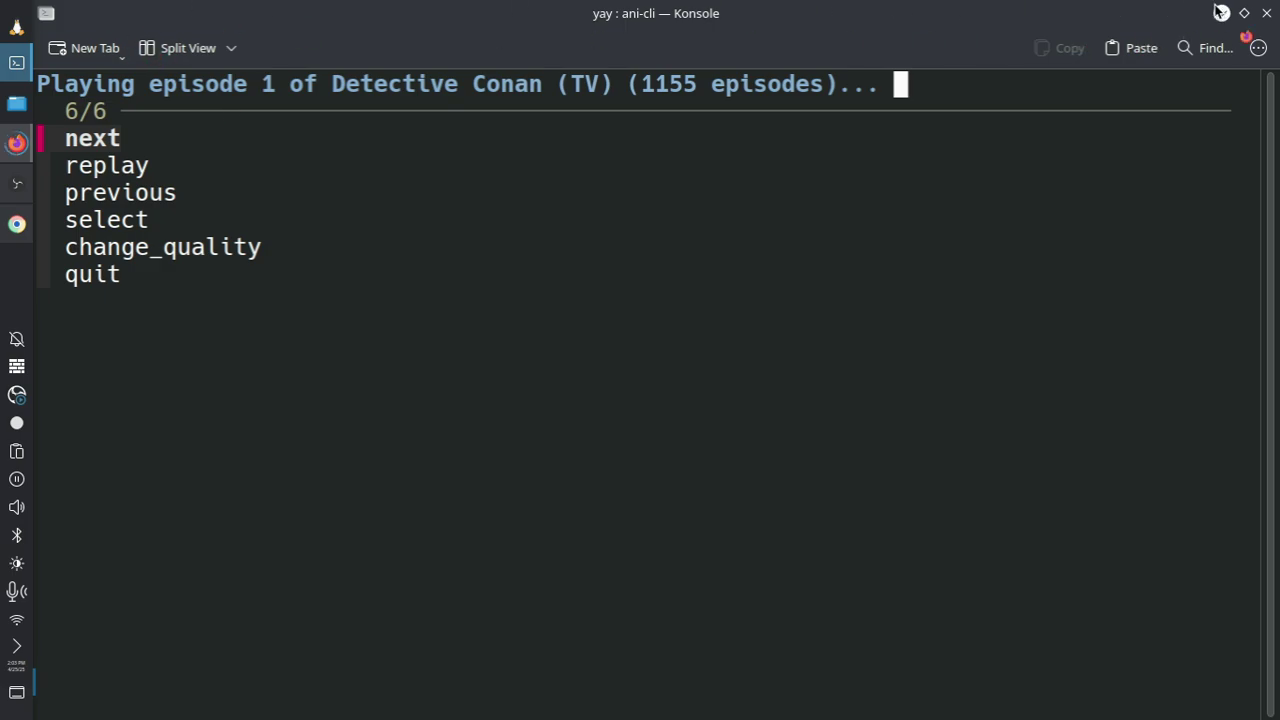
# Close the empty Firefox window to return to the ani-cli playback options in Konsole.
pyautogui.click(1266, 14)
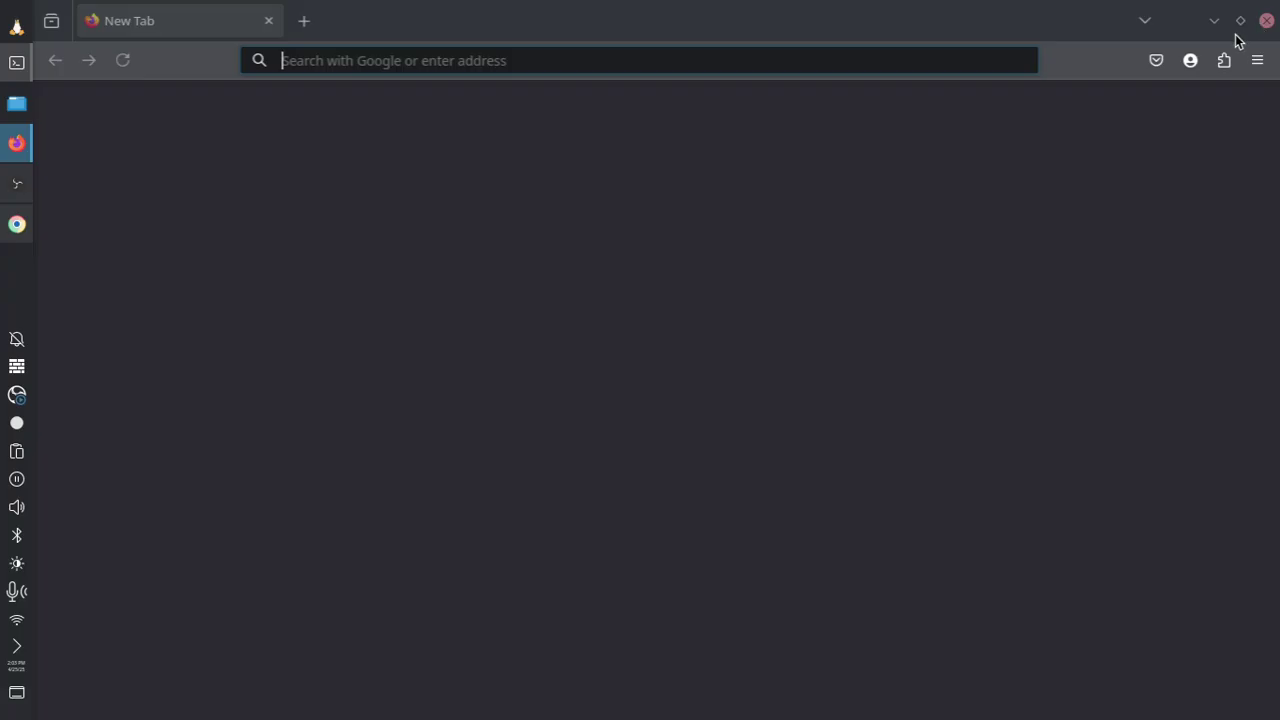
pyautogui.click(1266, 20)
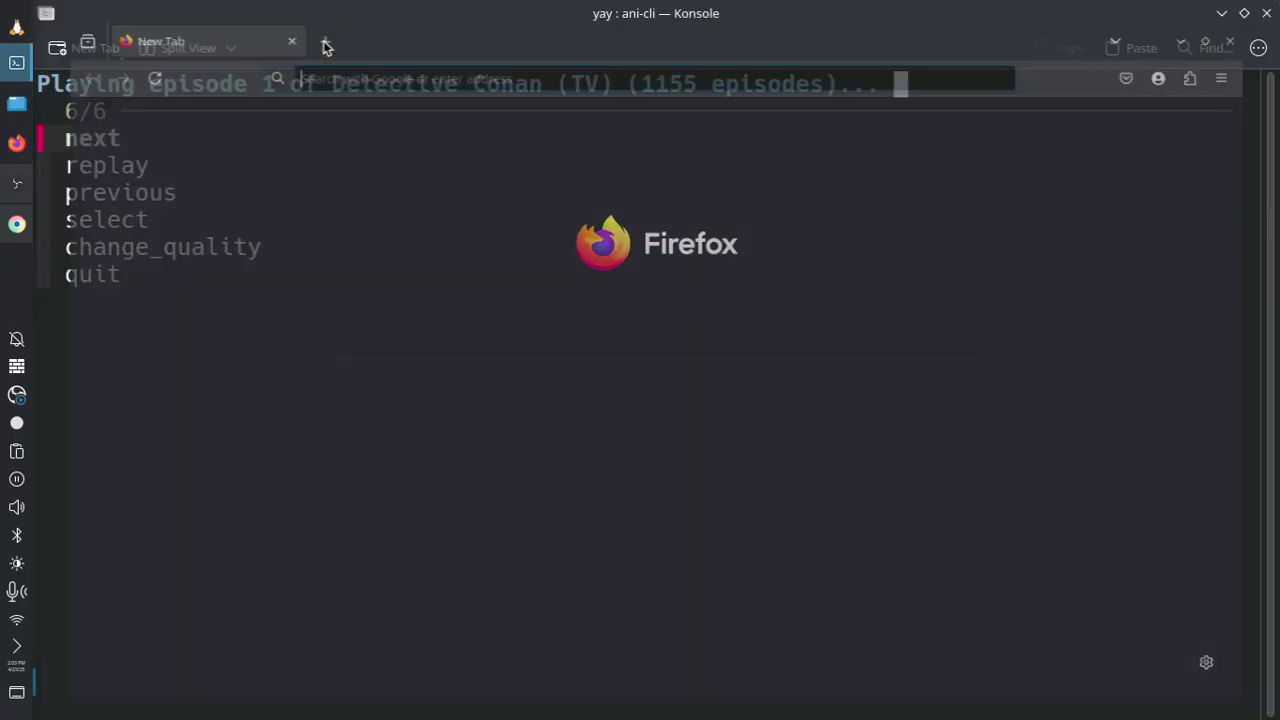
# Open Google Chrome and search the web for "best anime for 2025".
pyautogui.click(16, 25)
pyautogui.write('chrom')
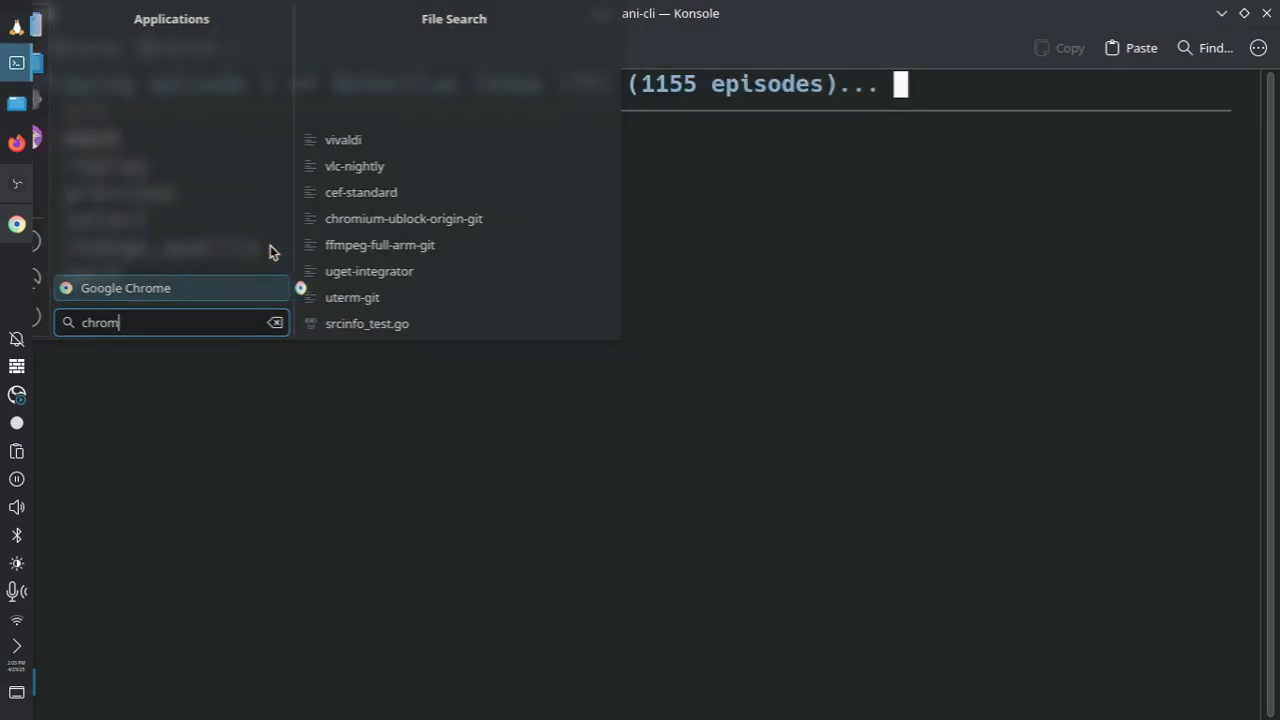
pyautogui.press('Return')
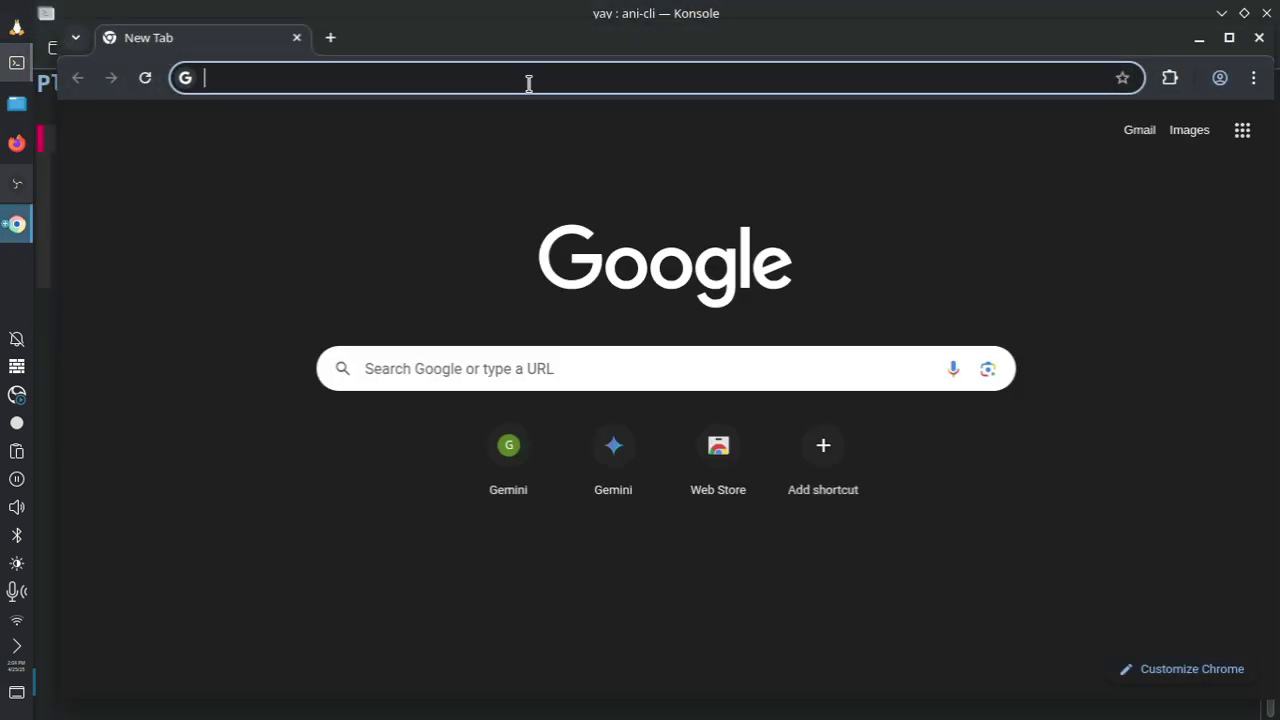
pyautogui.write('best an')
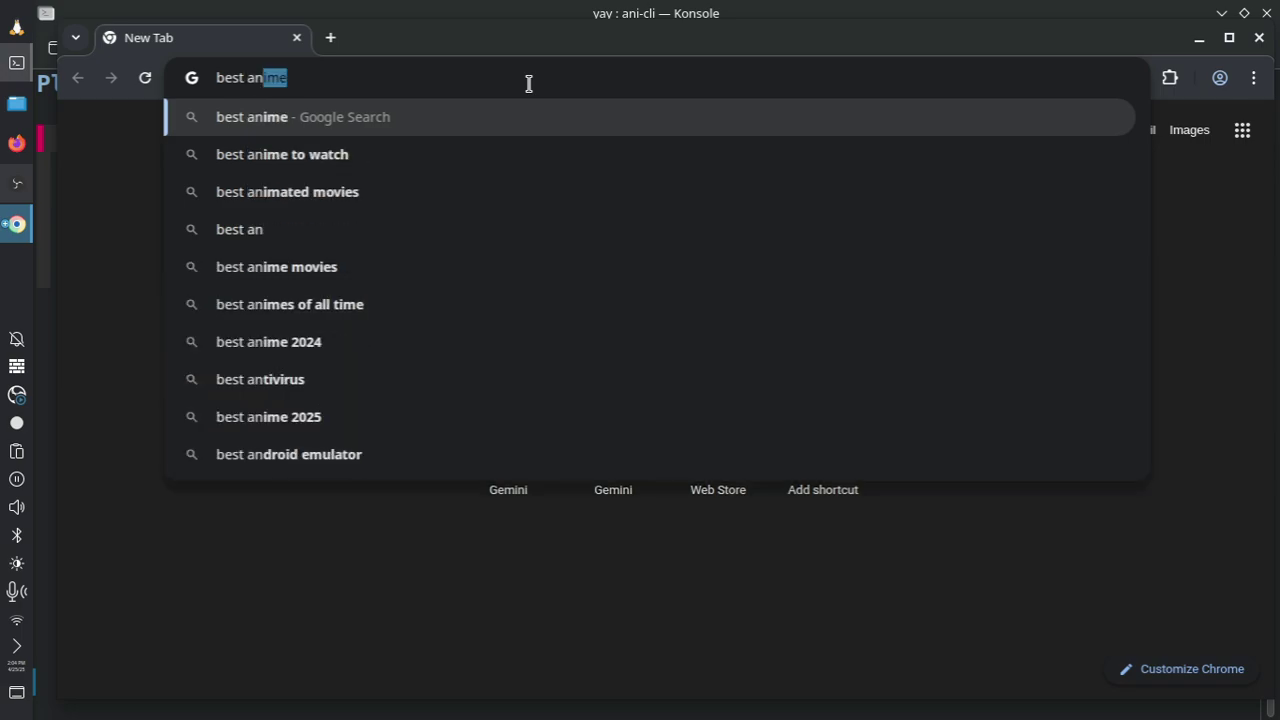
pyautogui.write('ime for 2025')
pyautogui.press('Return')
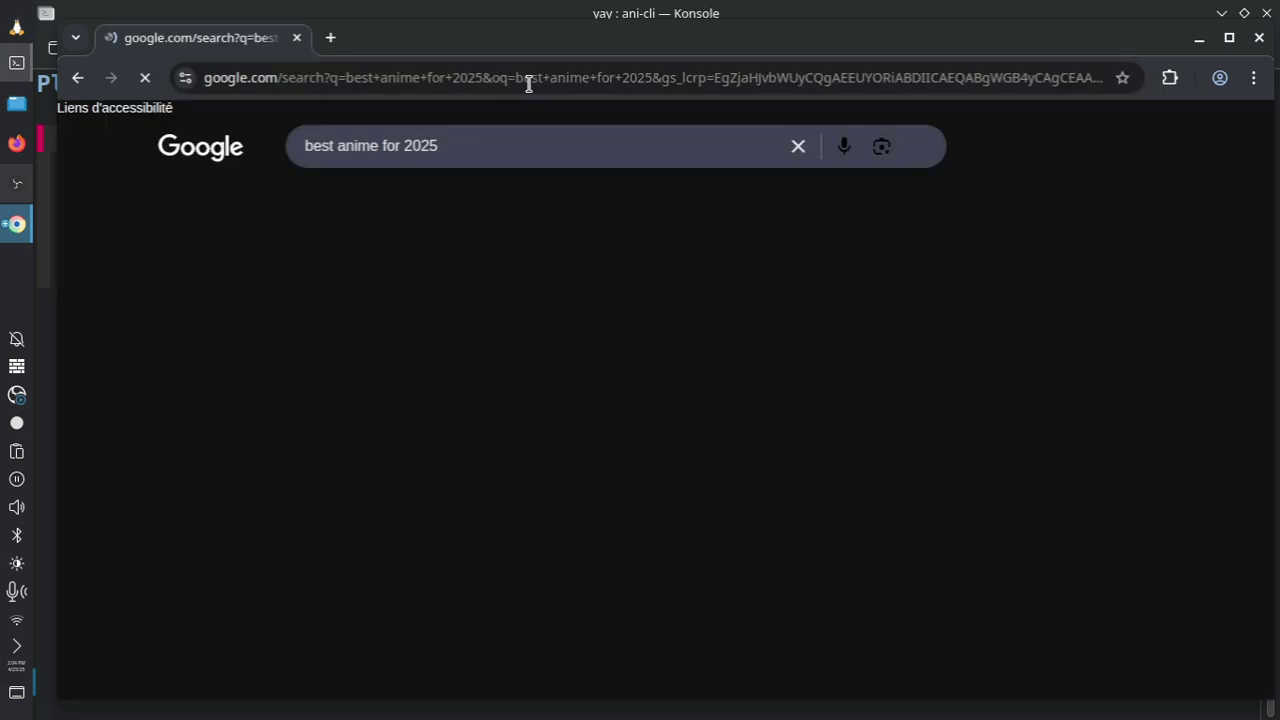
# Copy the title "Solo Leveling" from the SensCritique search result and minimize Chrome to return to Konsole.
pyautogui.scroll(-1, 667, 418)
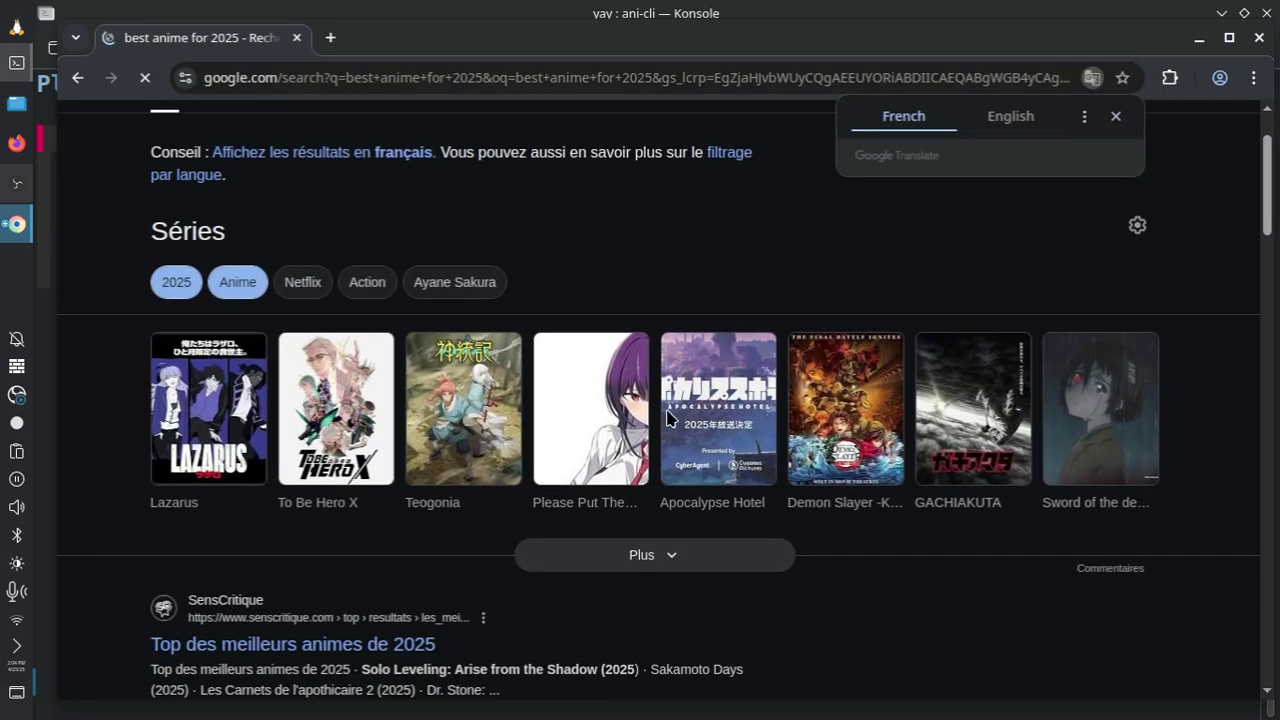
pyautogui.scroll(-2, 480, 491)
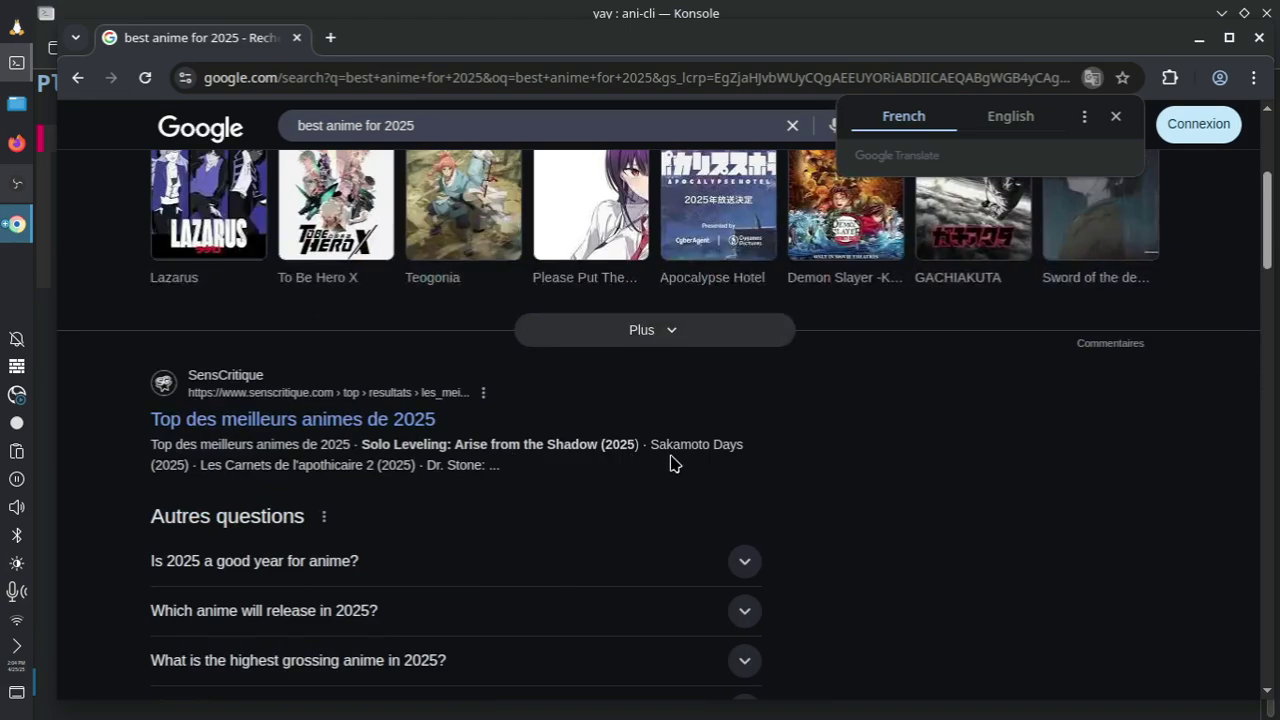
pyautogui.moveTo(363, 444); pyautogui.dragTo(446, 448)
pyautogui.rightClick(447, 448)
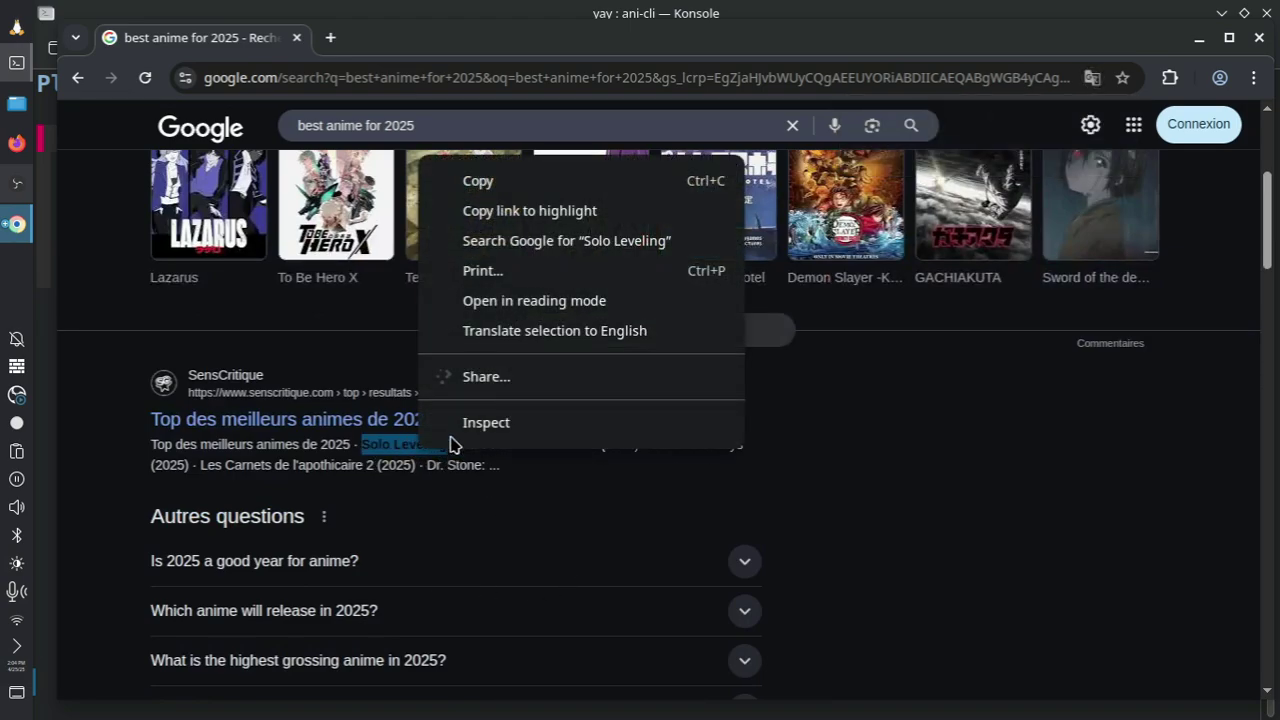
pyautogui.click(479, 181)
pyautogui.click(1199, 38)
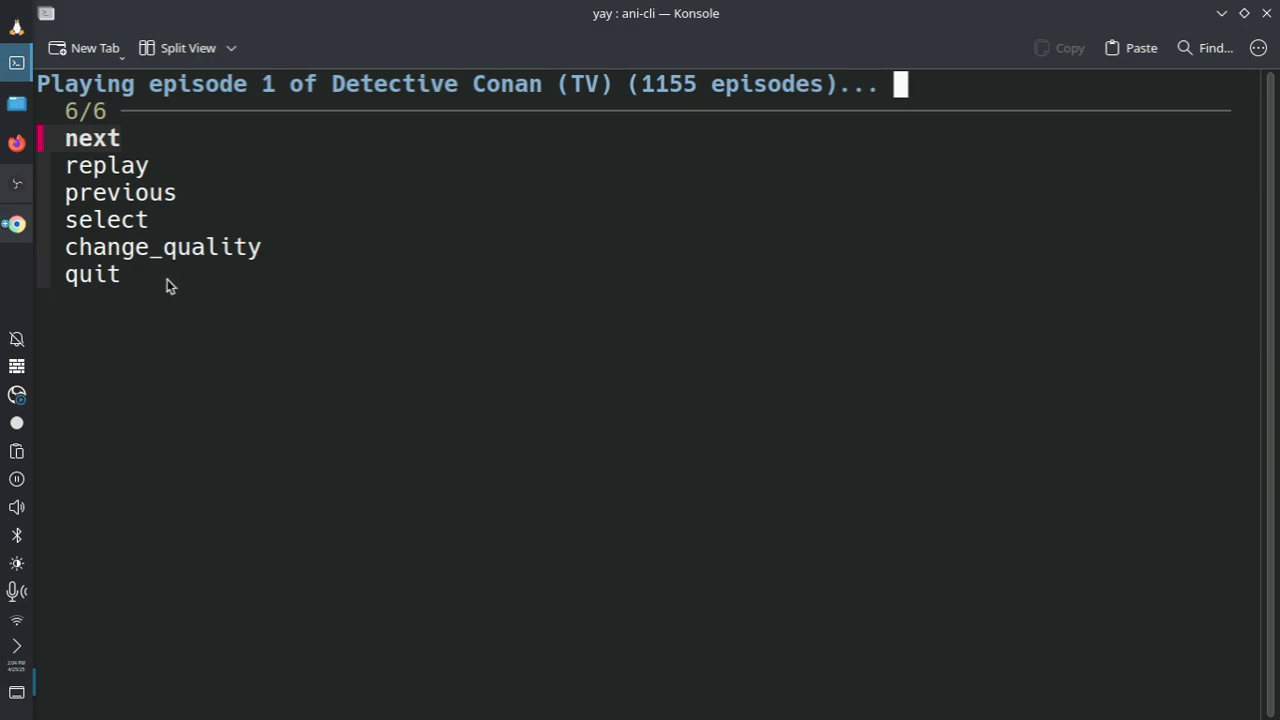
# Quit ani-cli from the Detective Conan playback options.
pyautogui.press('Down')
pyautogui.press('Down')
pyautogui.press('Down')
pyautogui.press('Down')
pyautogui.press('Down')
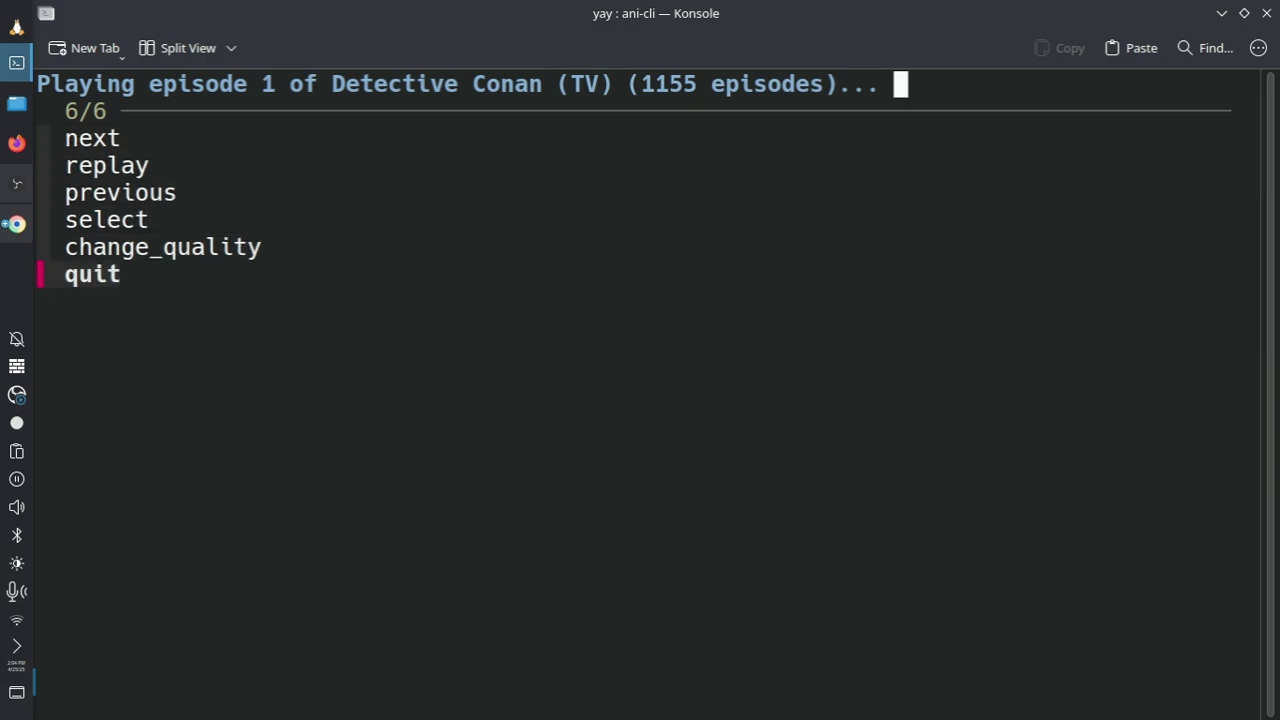
pyautogui.press('Return')
pyautogui.write('cli-')
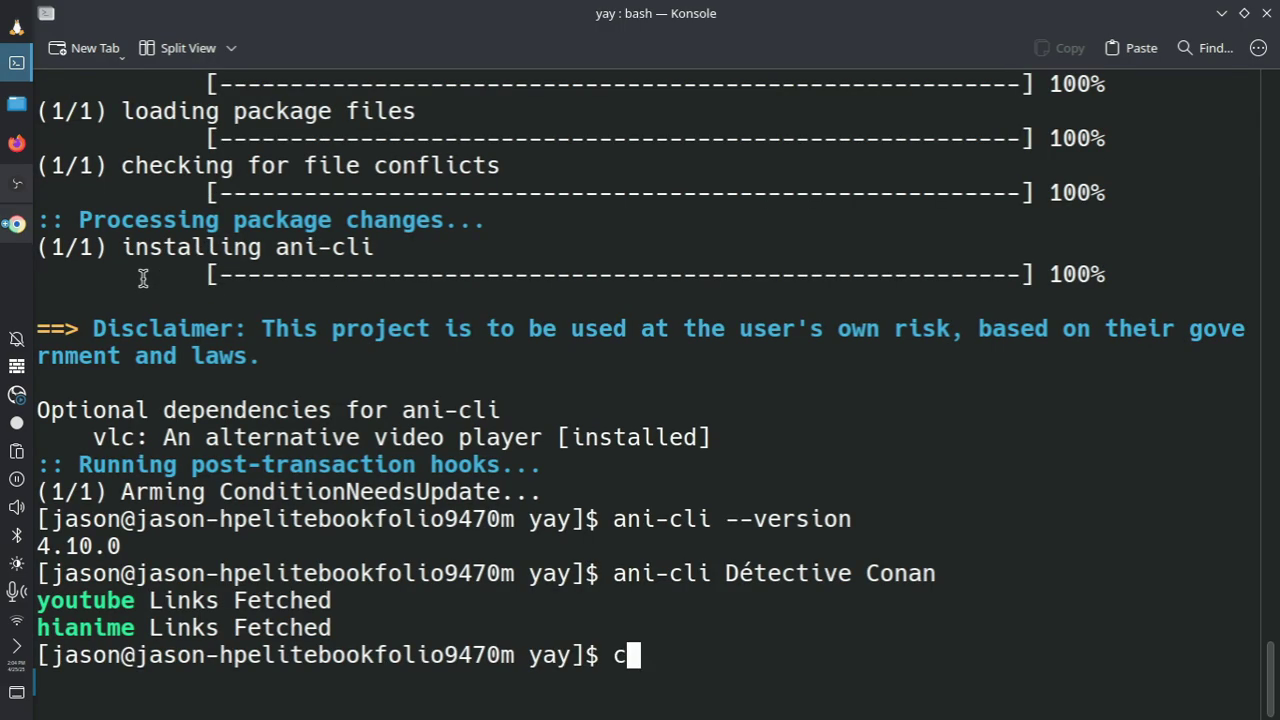
pyautogui.write('ani')
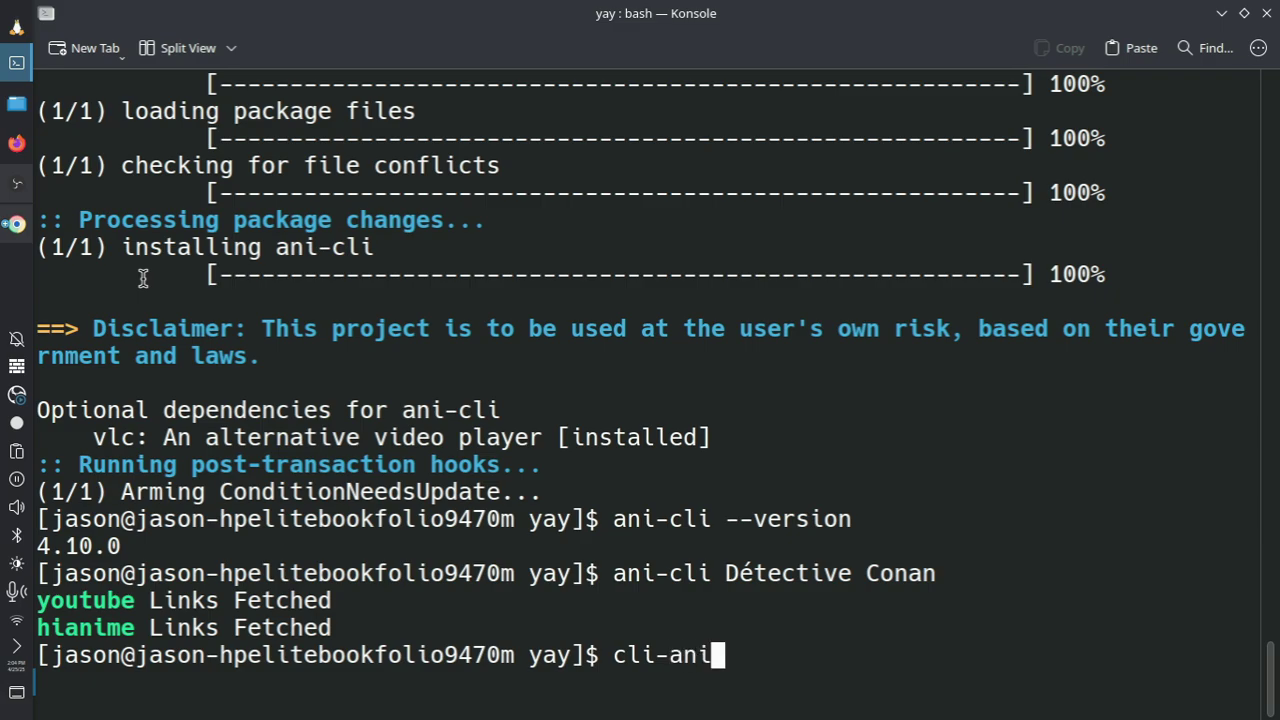
pyautogui.press('BackSpace')
pyautogui.press('BackSpace')
pyautogui.press('BackSpace')
pyautogui.press('BackSpace')
pyautogui.press('BackSpace')
pyautogui.press('BackSpace')
pyautogui.press('BackSpace')
# Run ani-cli with the copied title Solo Leveling as the search query.
pyautogui.write('ani-cli')
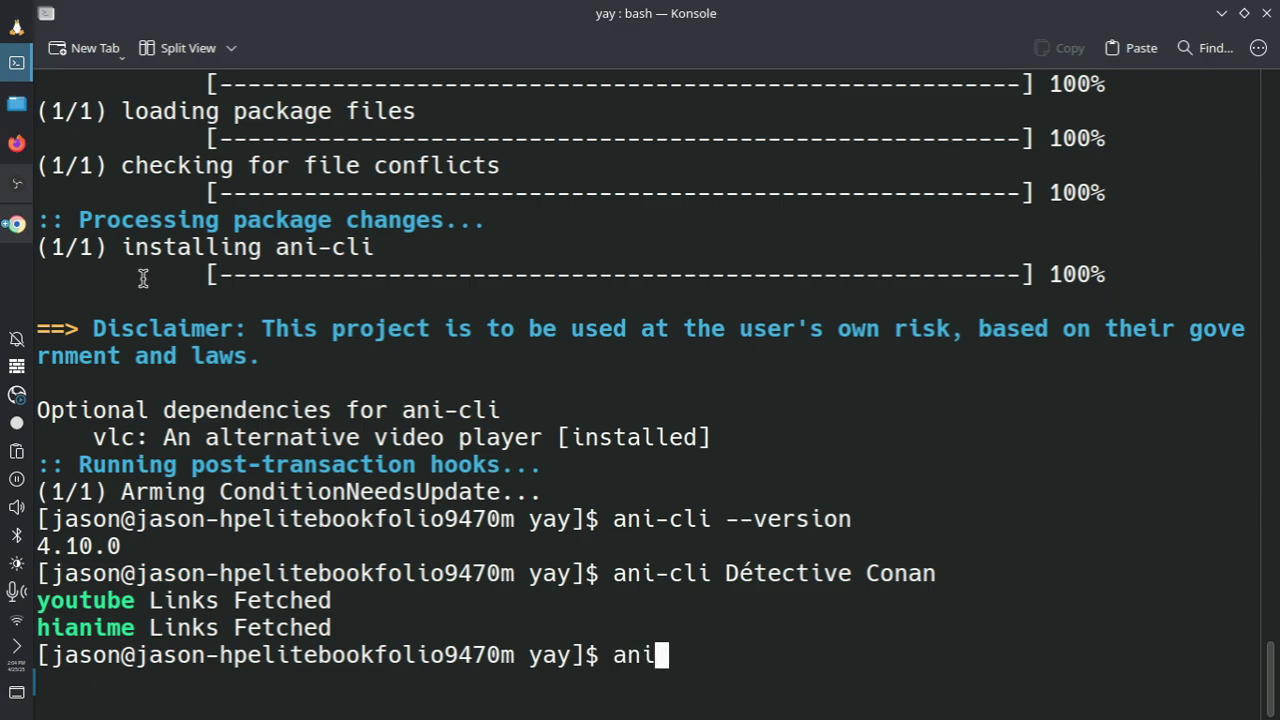
pyautogui.hotkey('ctrl', 'shift', 'v')
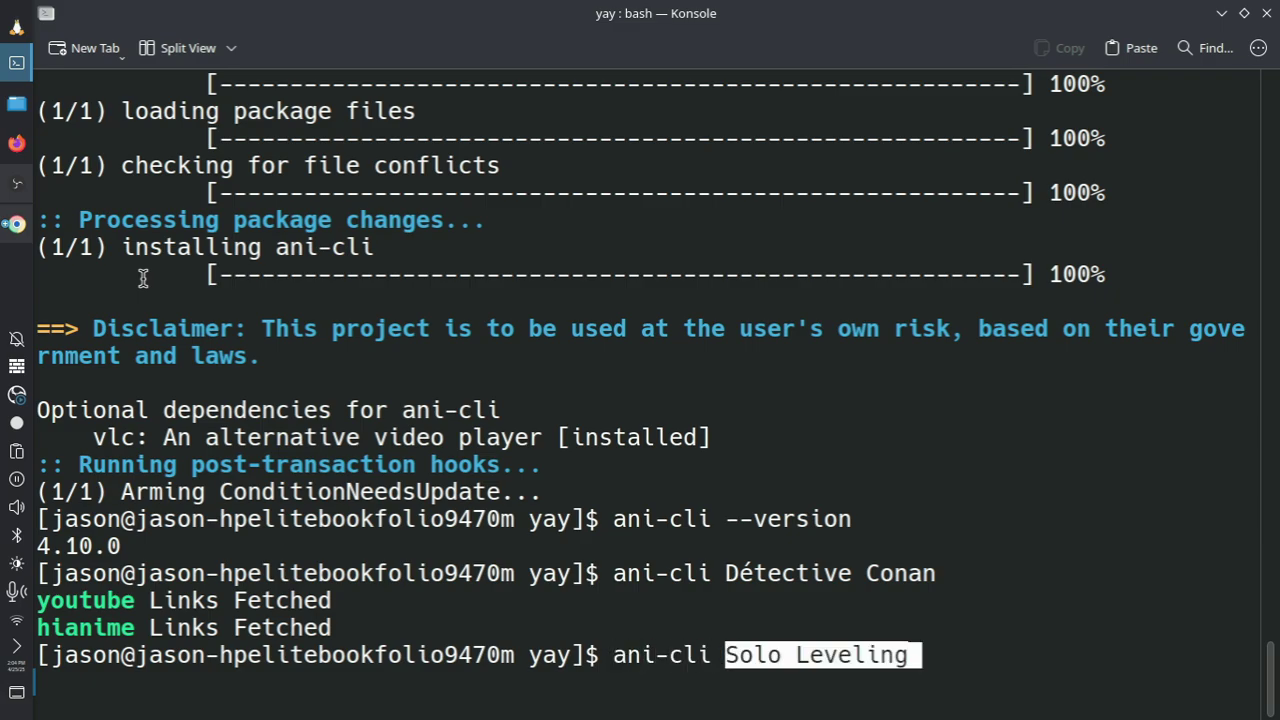
pyautogui.press('Return')
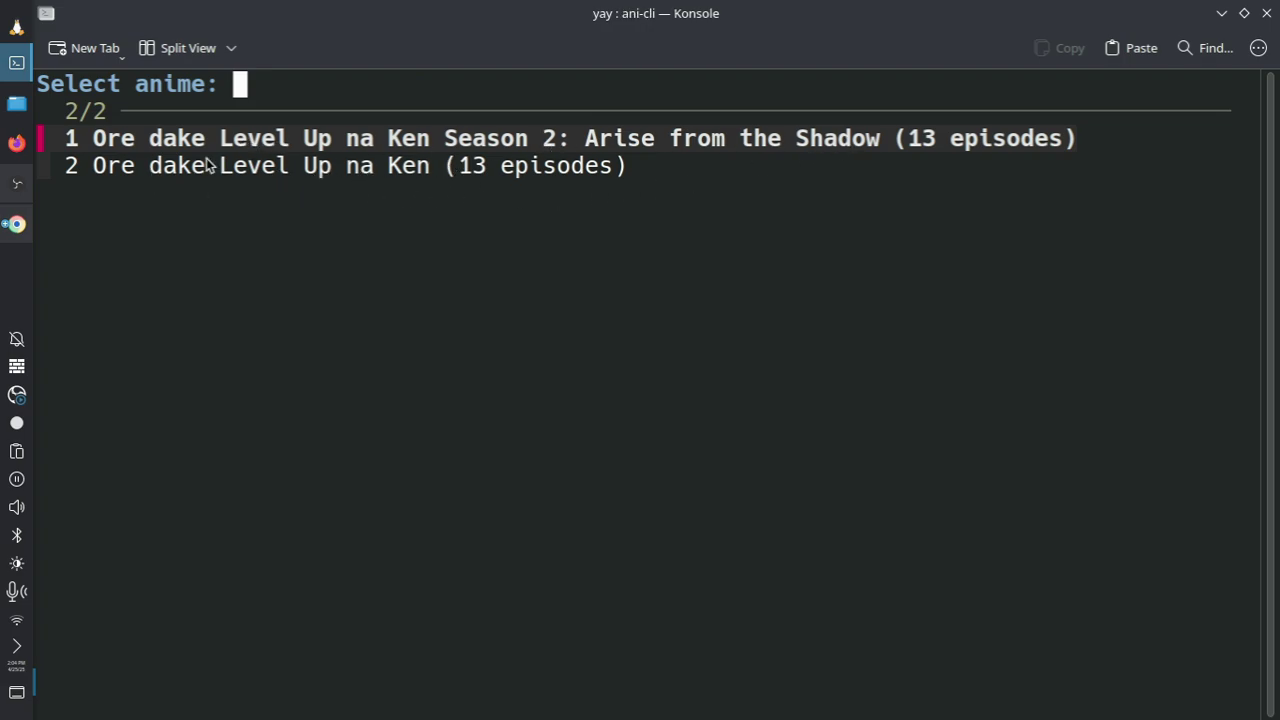
# Compare the ani-cli anime titles with the Solo Leveling result in Chrome, then return to Konsole at full size.
pyautogui.click(15, 225)
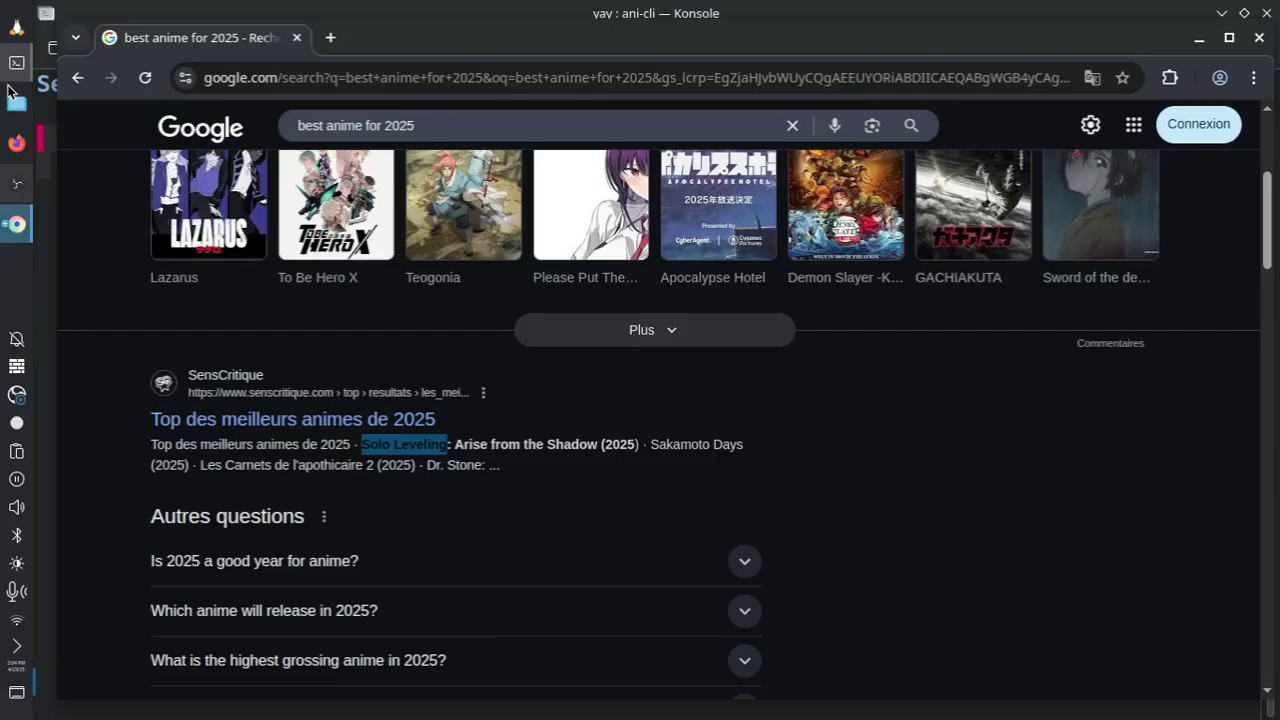
pyautogui.click(16, 62)
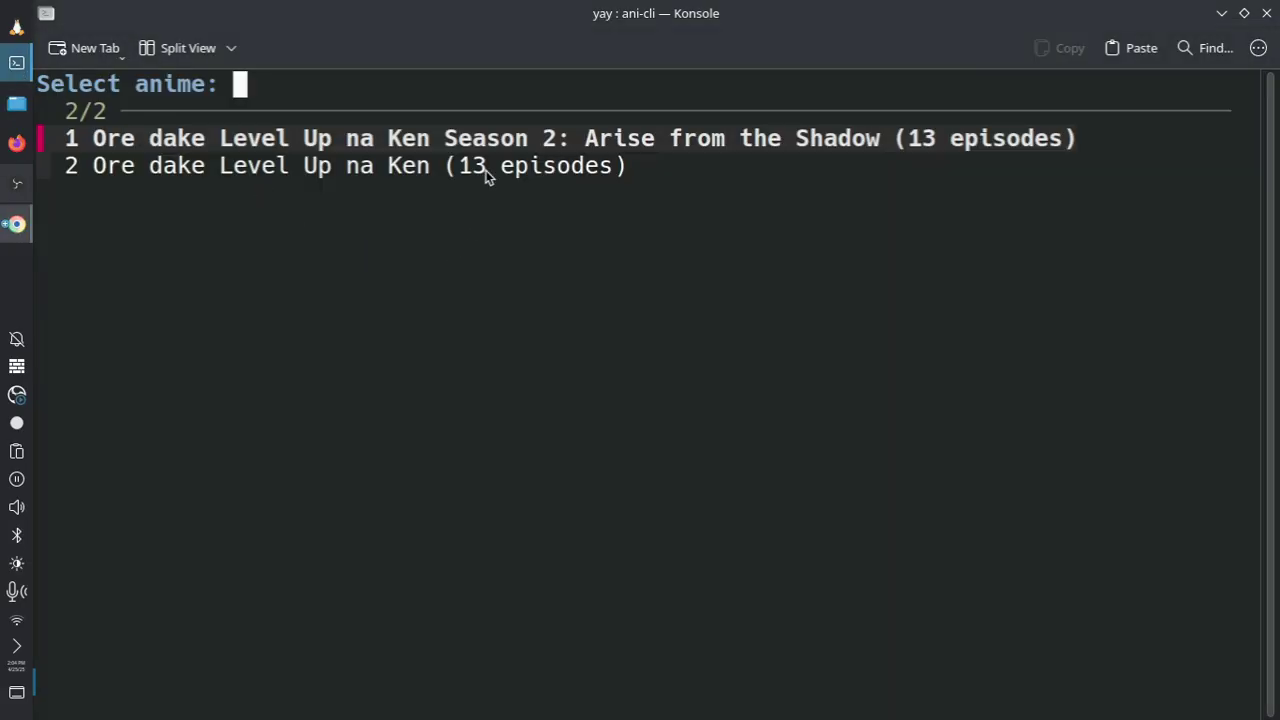
pyautogui.moveTo(600, 12); pyautogui.dragTo(734, 152)
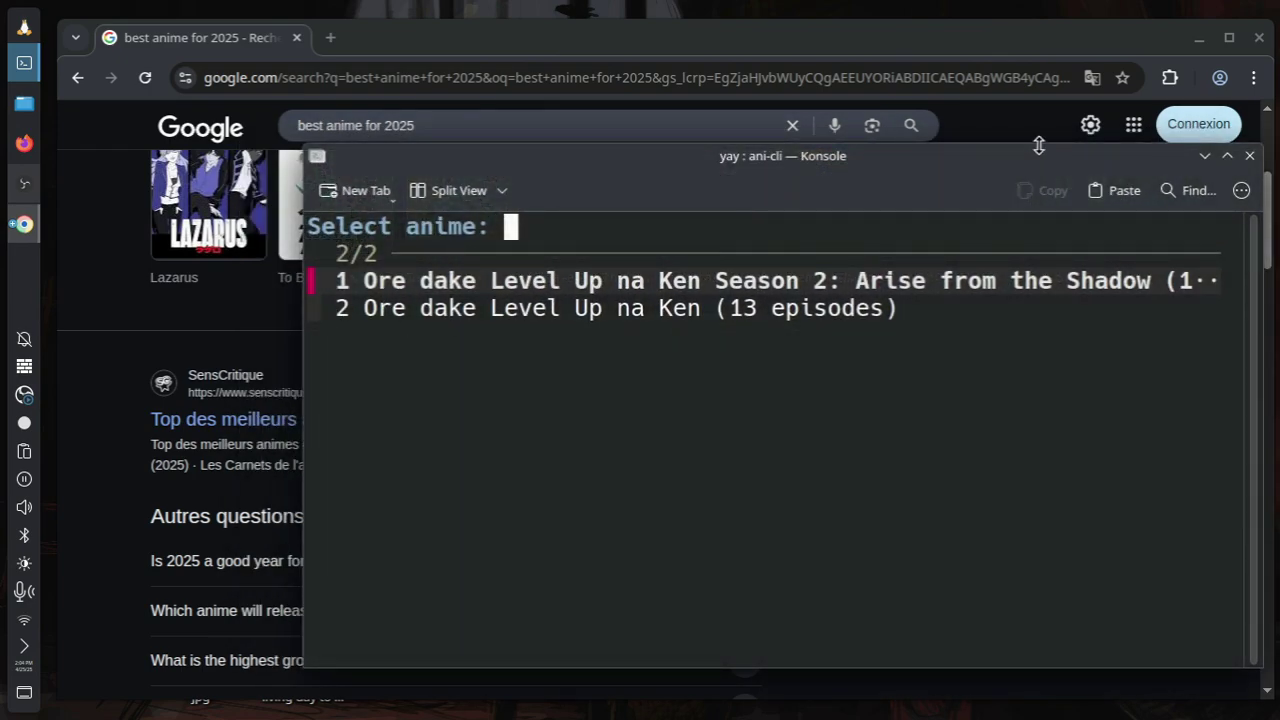
pyautogui.click(1227, 155)
# Choose Ore dake Level Up na Ken Season 2: Arise from the Shadow and browse its episode list down to episode 10.
pyautogui.press('Return')
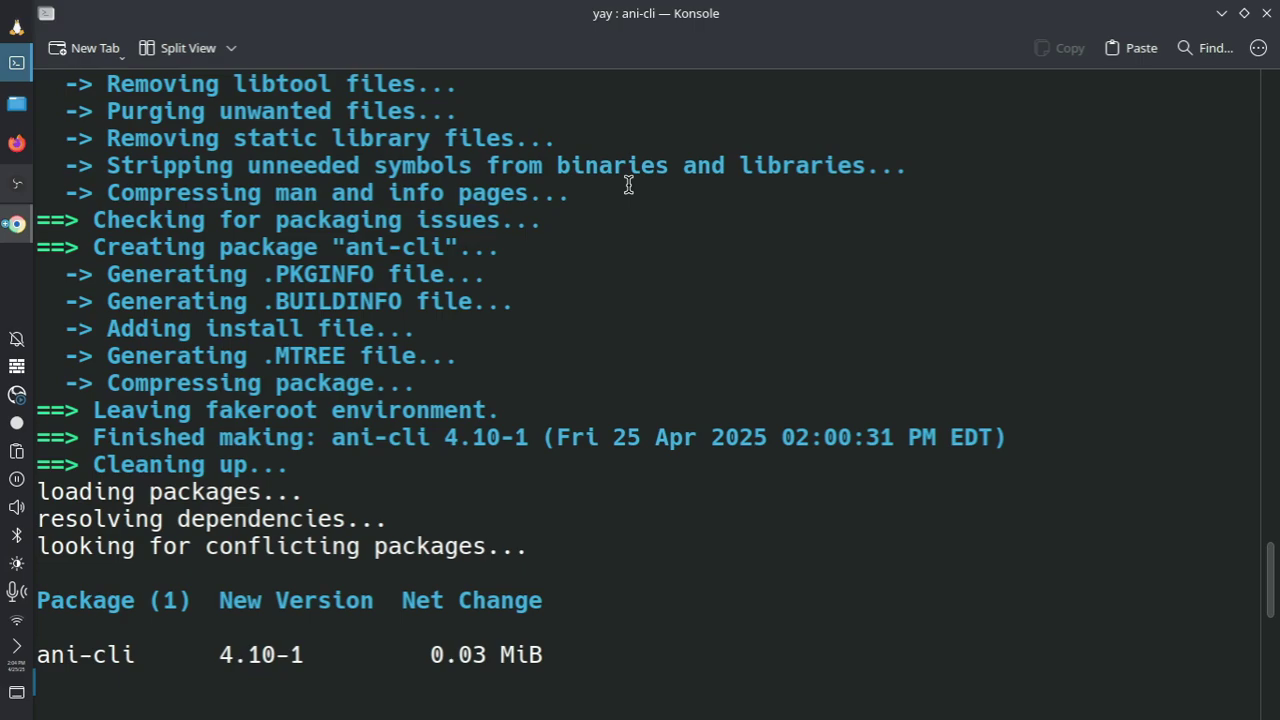
pyautogui.press('Down')
pyautogui.press('Down')
pyautogui.press('Down')
pyautogui.press('Down')
pyautogui.press('Down')
pyautogui.press('Down')
pyautogui.press('Down')
pyautogui.press('Down')
pyautogui.press('Down')
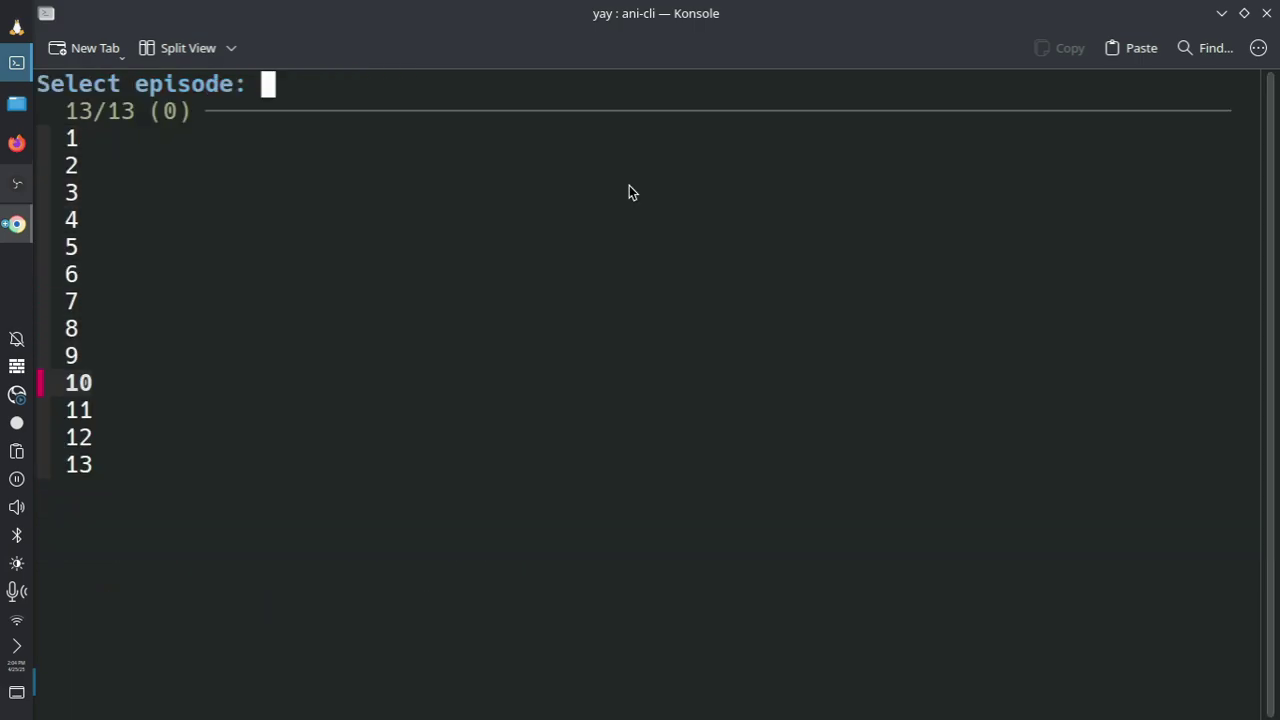
pyautogui.moveTo(1085, 23); pyautogui.dragTo(680, 2)
# Go back up the episode list and play episode 1 of the chosen season.
pyautogui.press('Up')
pyautogui.press('Up')
pyautogui.press('Up')
pyautogui.press('Up')
pyautogui.press('Up')
pyautogui.press('Up')
pyautogui.press('Up')
pyautogui.press('Up')
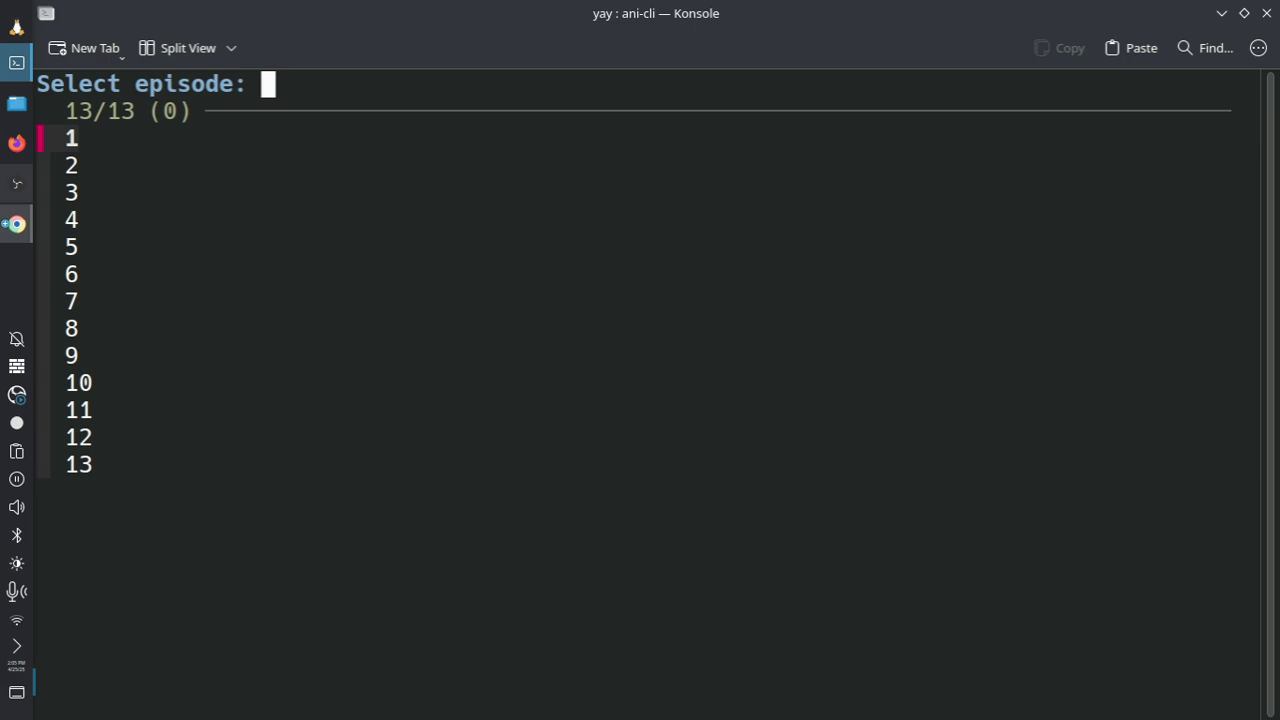
pyautogui.press('Return')
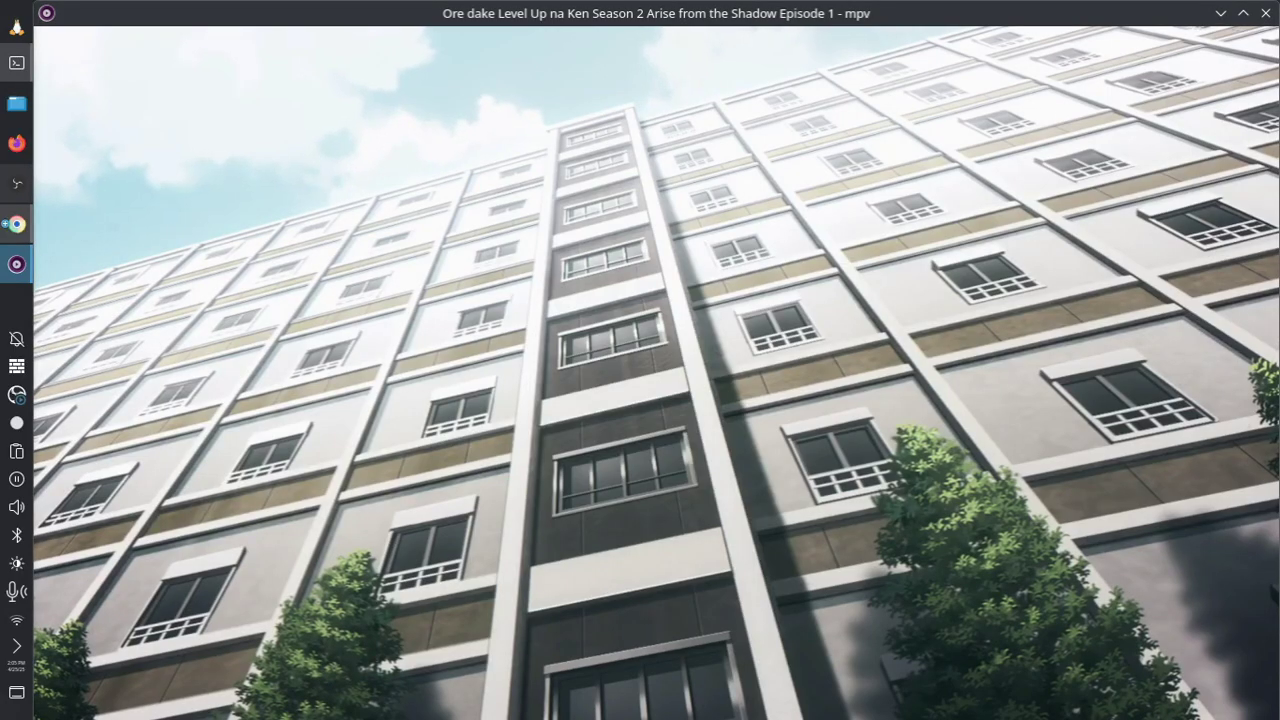
# Restore the mpv window from its maximized size and minimize it to return to Konsole.
pyautogui.click(8, 268)
pyautogui.click(8, 268)
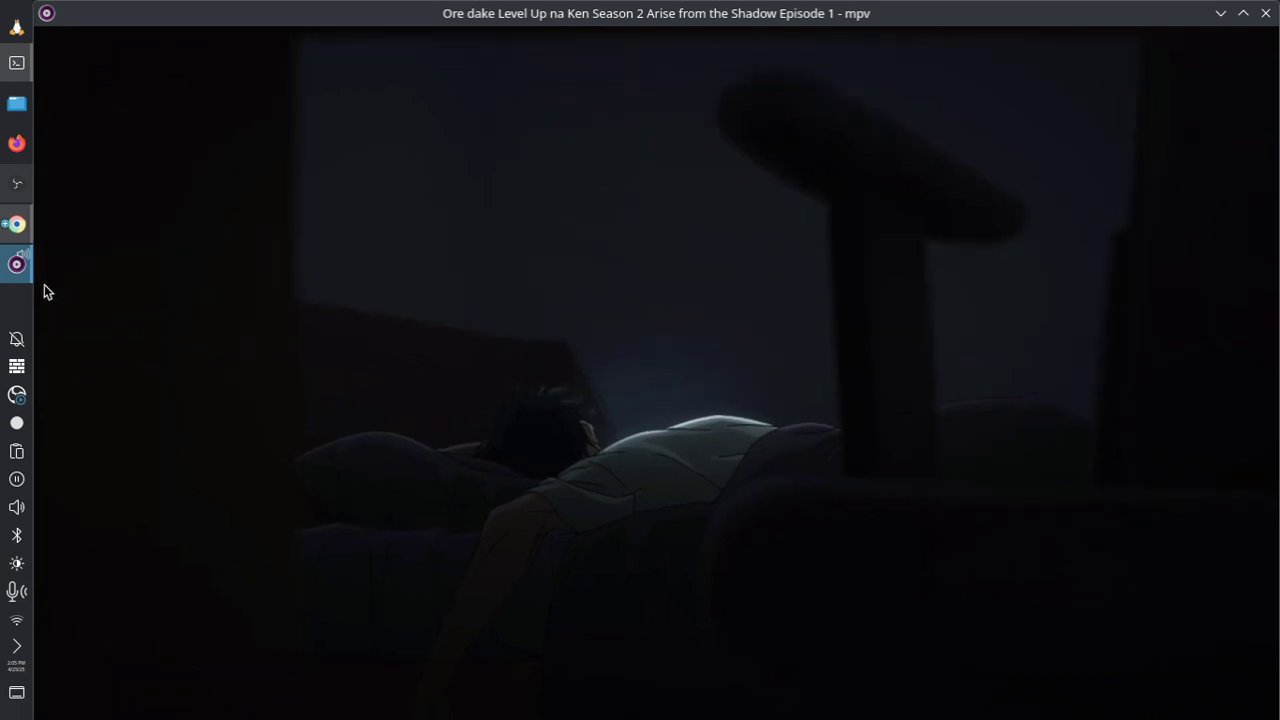
pyautogui.moveTo(22, 275)
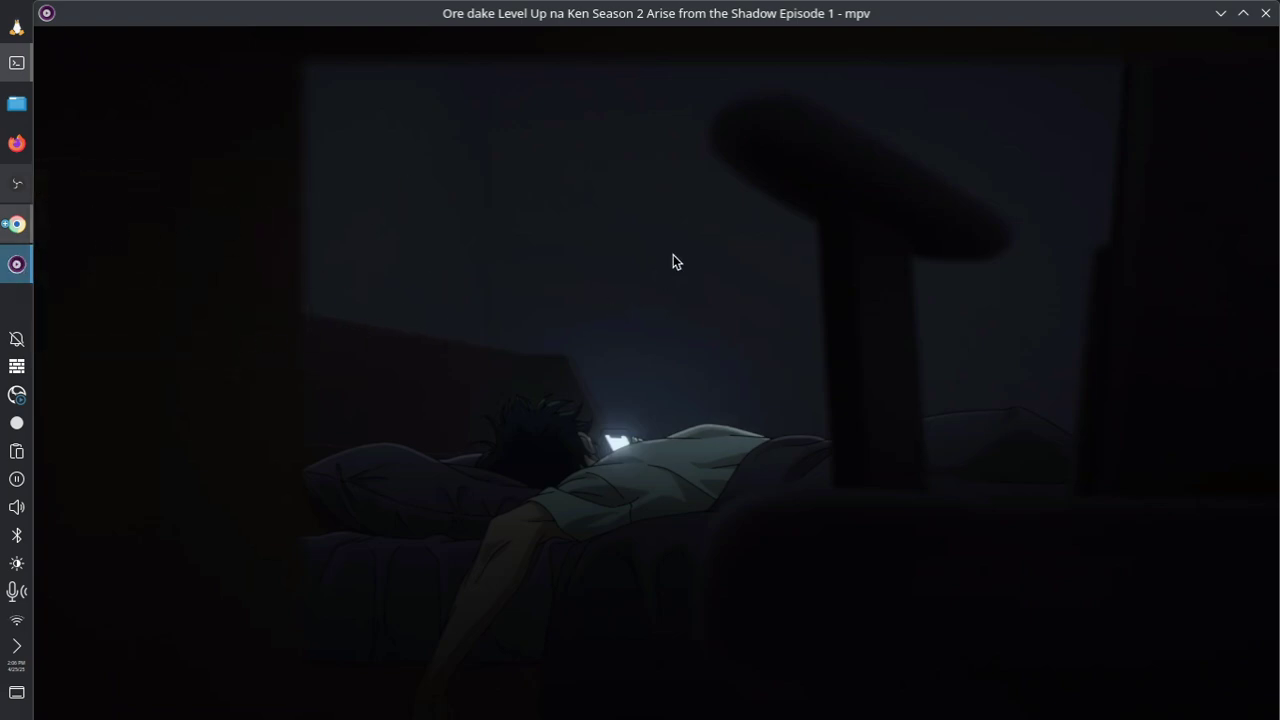
pyautogui.doubleClick(917, 16)
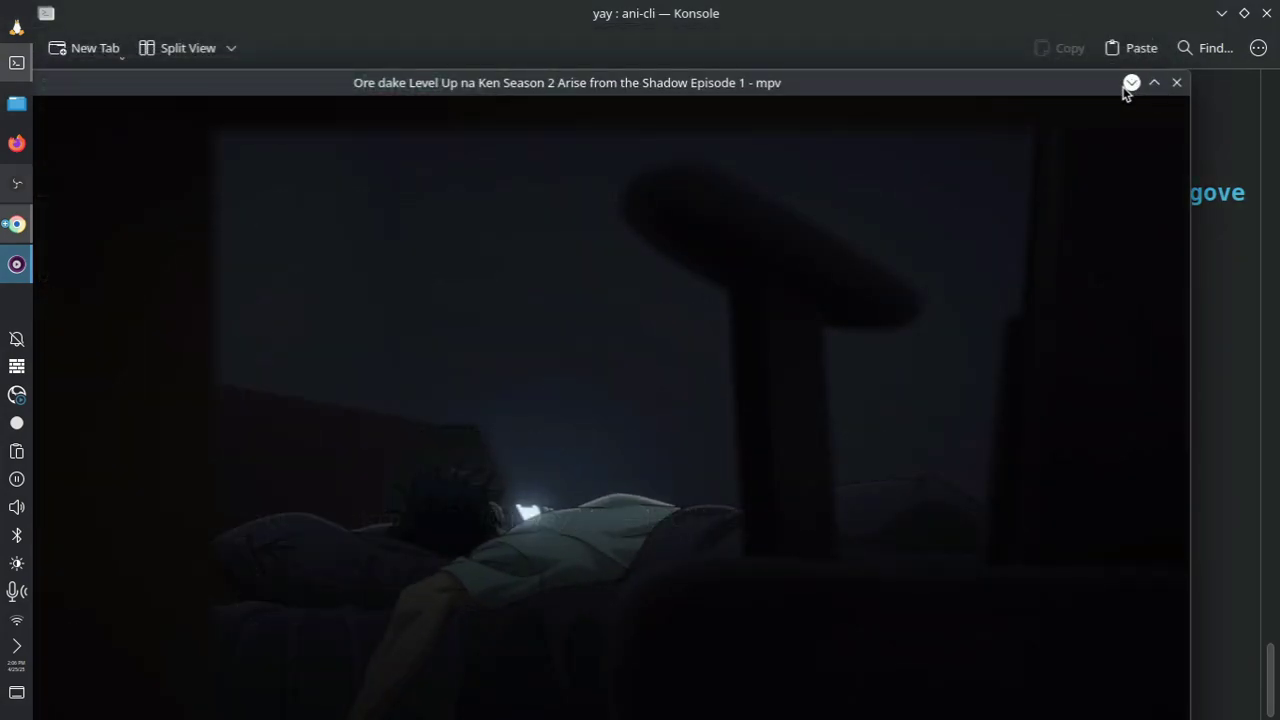
pyautogui.moveTo(1088, 89); pyautogui.dragTo(1068, 62)
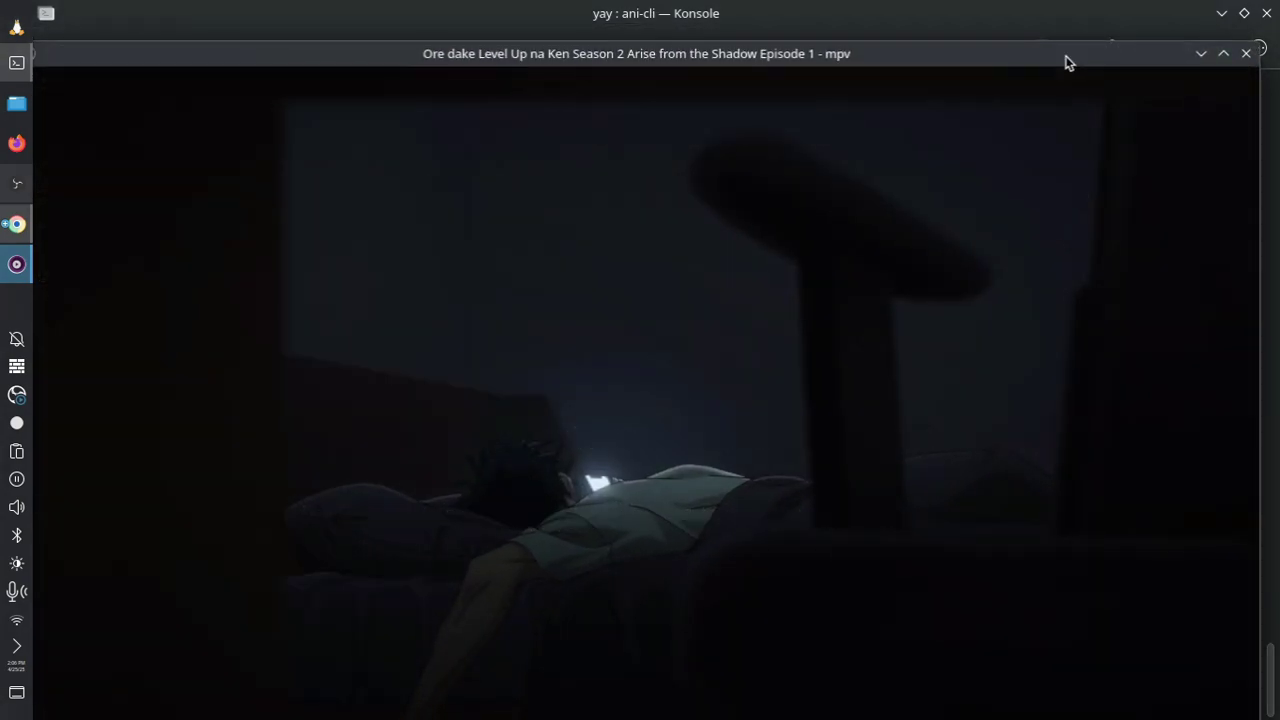
pyautogui.click(1201, 53)
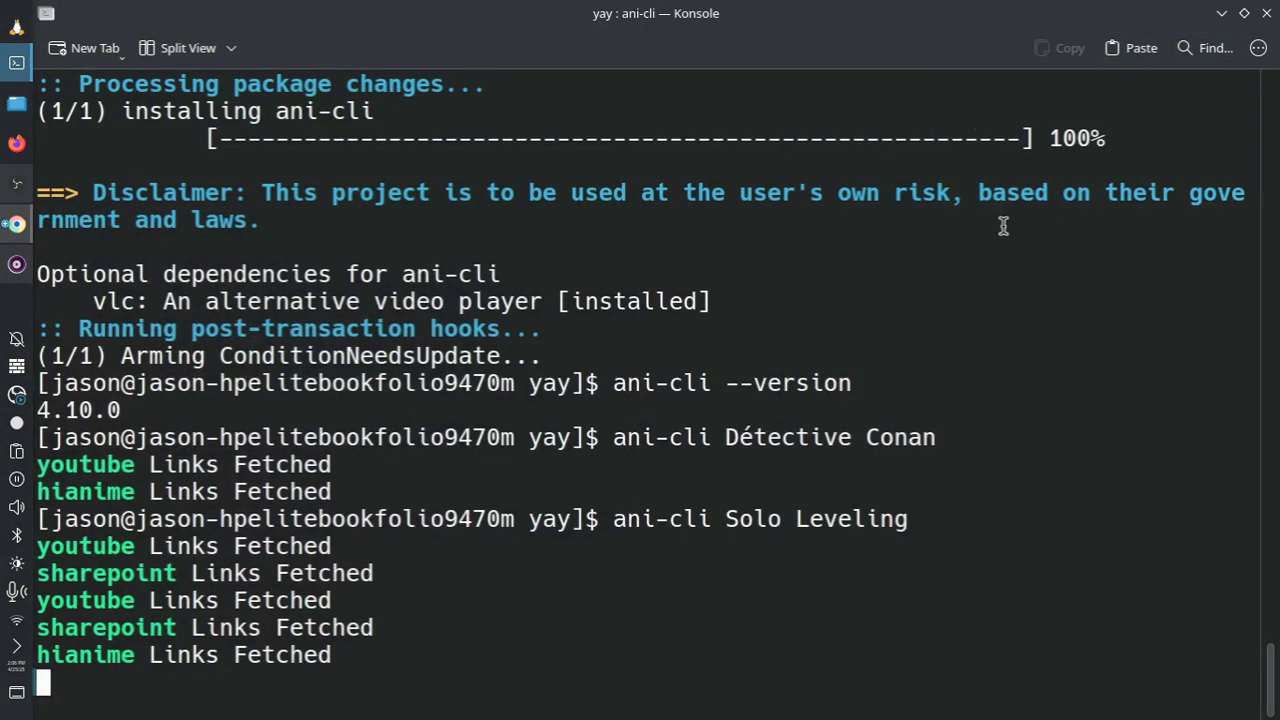
# Review the terminal's earlier output covering the yay and ani-cli installation.
pyautogui.scroll(9, 1002, 235)
pyautogui.scroll(11, 1000, 238)
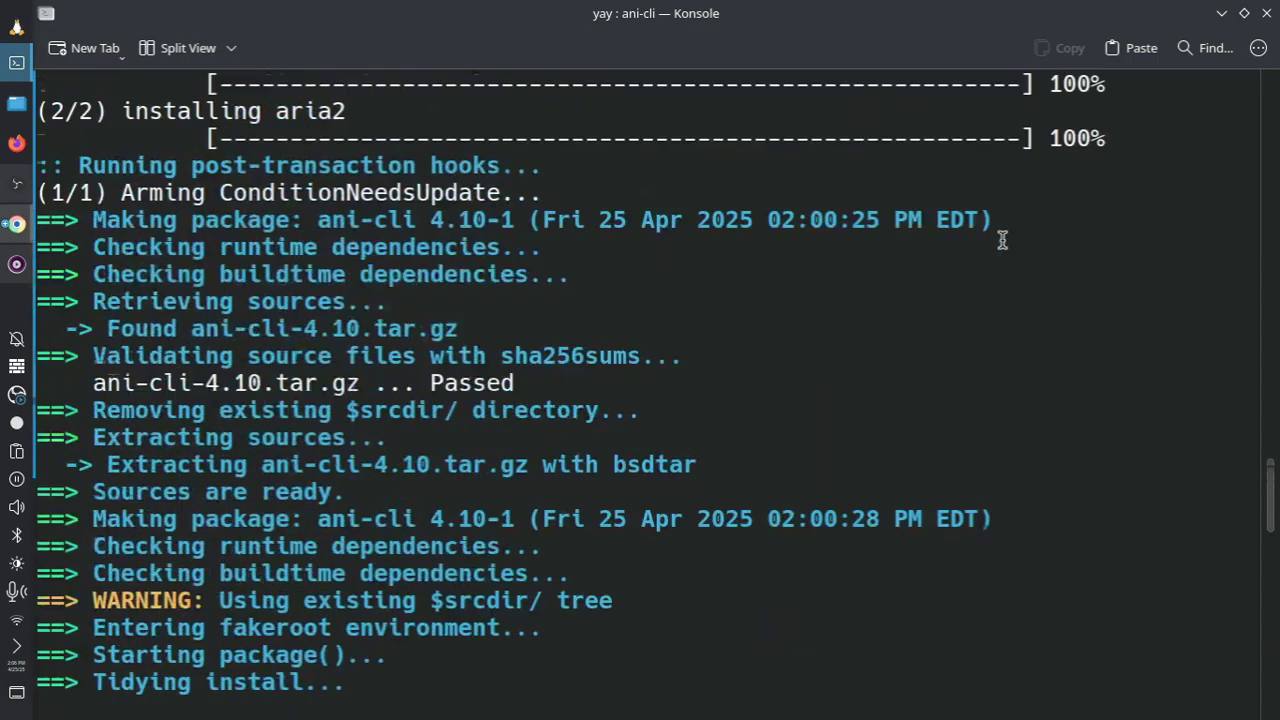
pyautogui.scroll(15, 1128, 293)
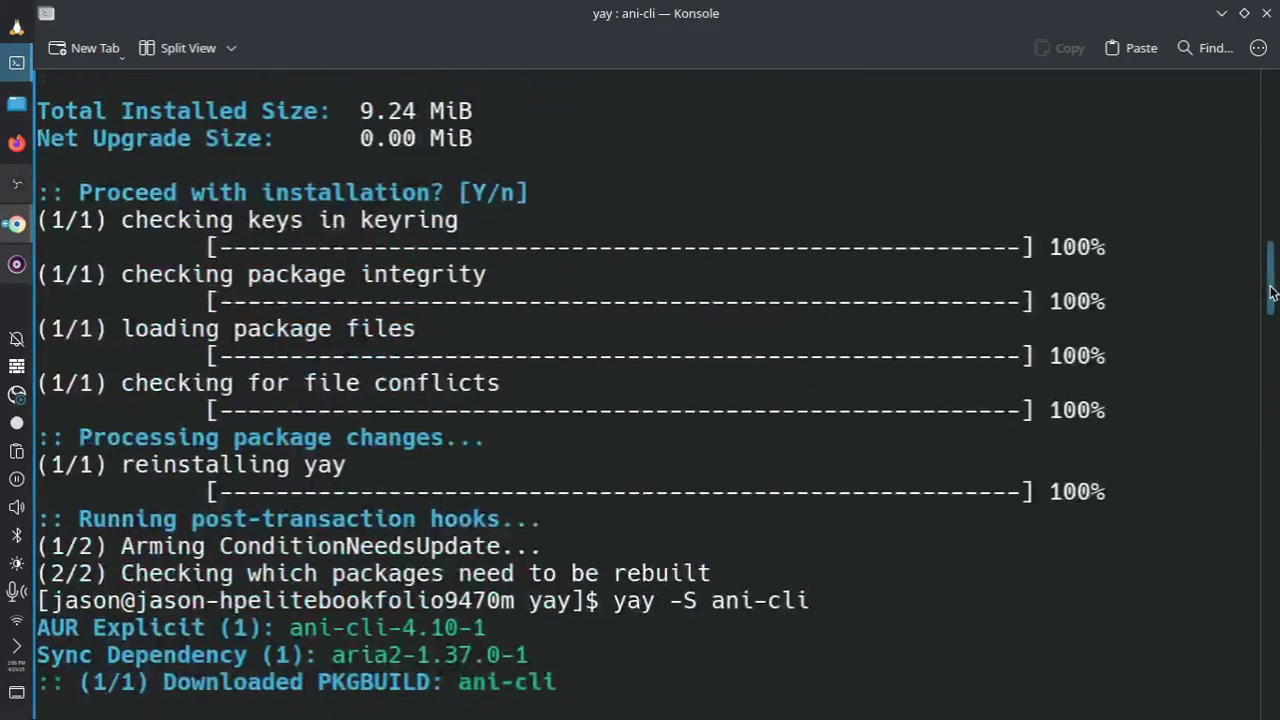
pyautogui.scroll(-20, 1115, 290)
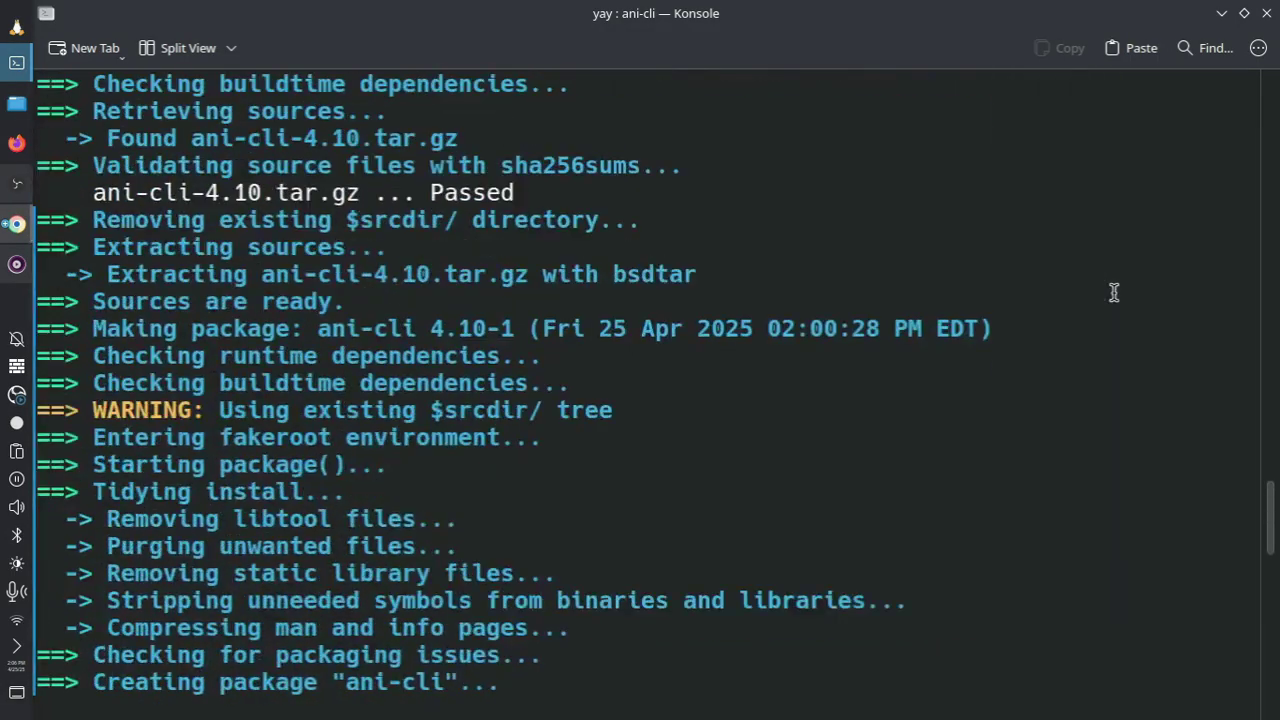
pyautogui.scroll(-6, 1106, 292)
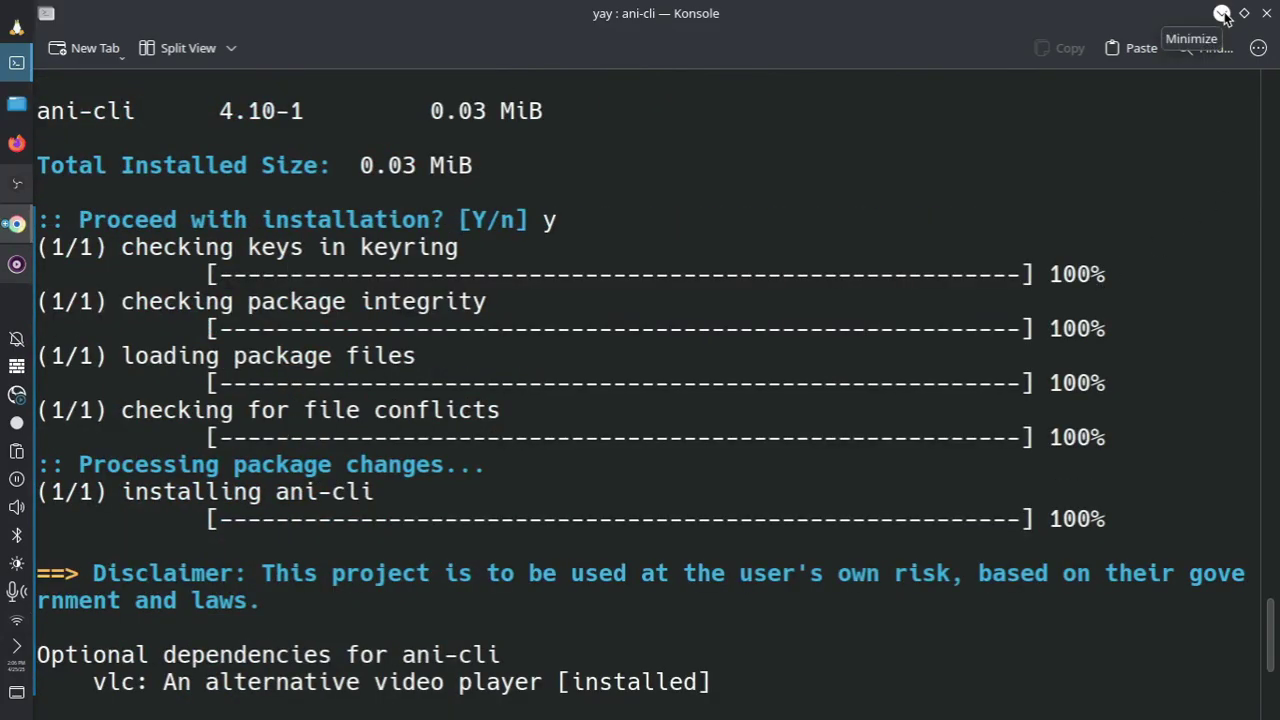
pyautogui.scroll(-5, 1000, 205)
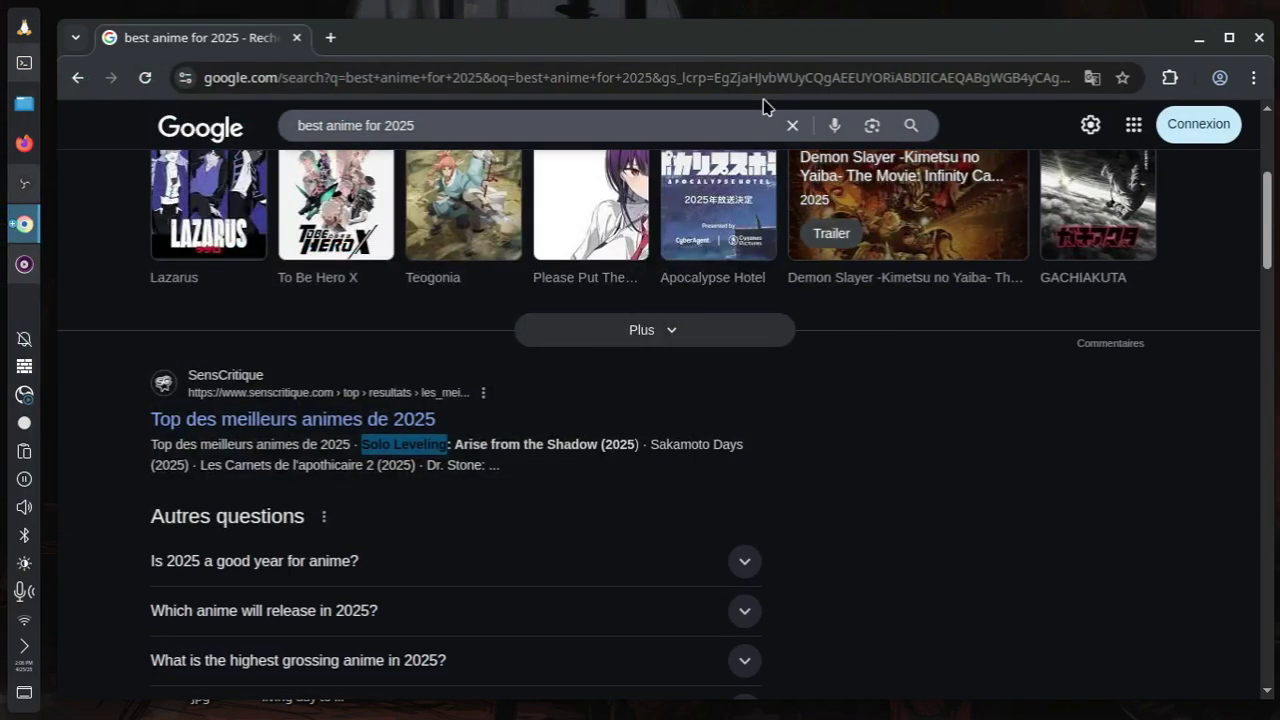
# Minimize the Chrome window to clear the desktop.
pyautogui.moveTo(731, 41); pyautogui.dragTo(746, 3)
pyautogui.click(1200, 20)
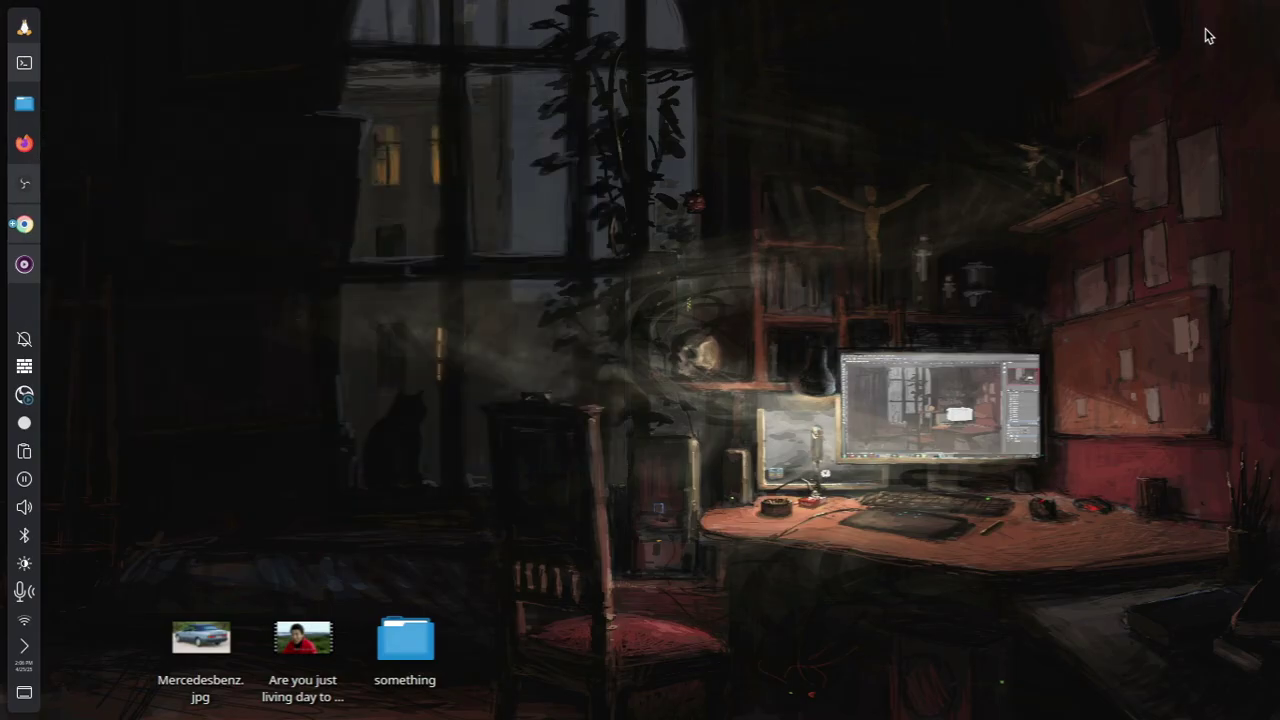